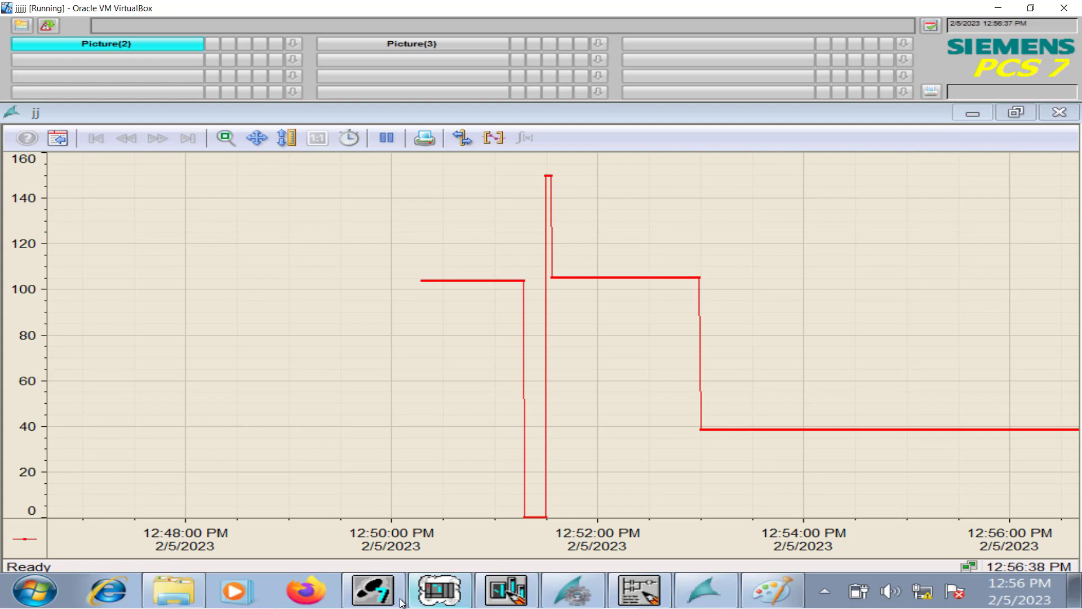
Open OB1 from project abc's Blocks folder in the ladder editor
click(372, 590)
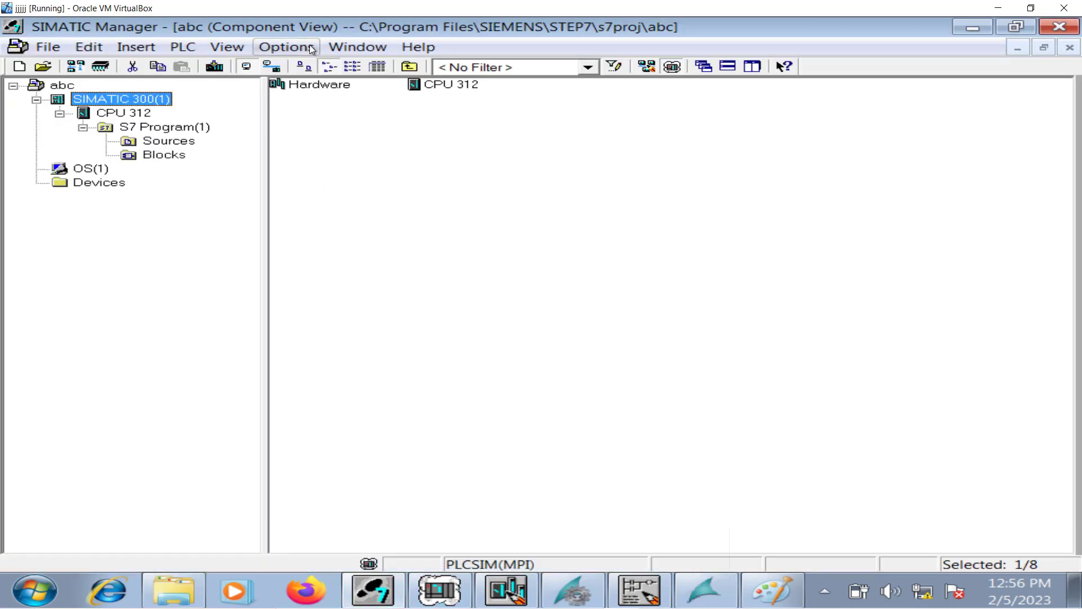
click(164, 154)
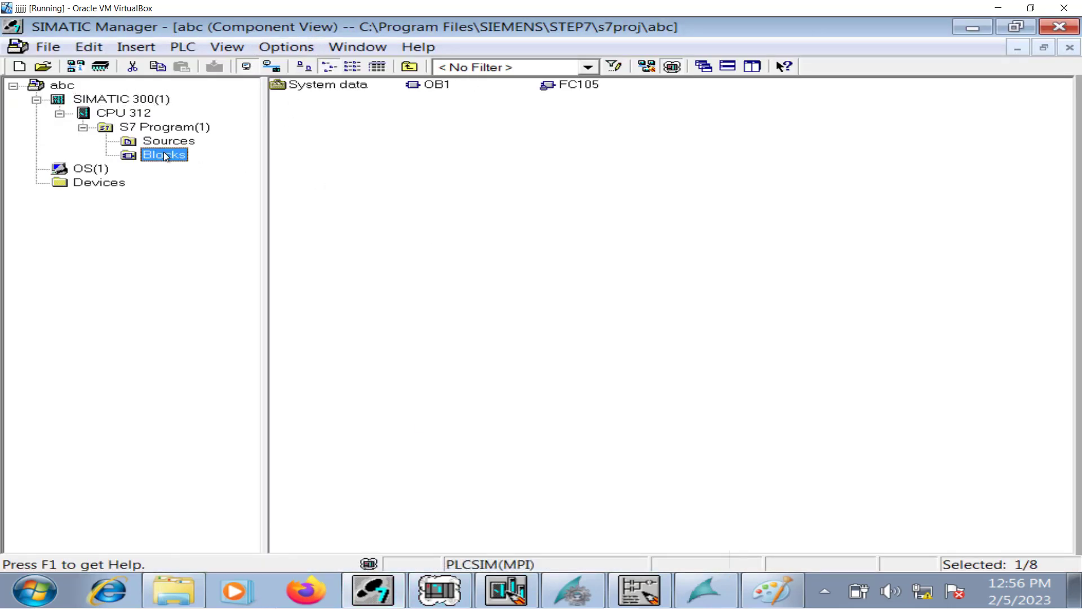
double_click(428, 89)
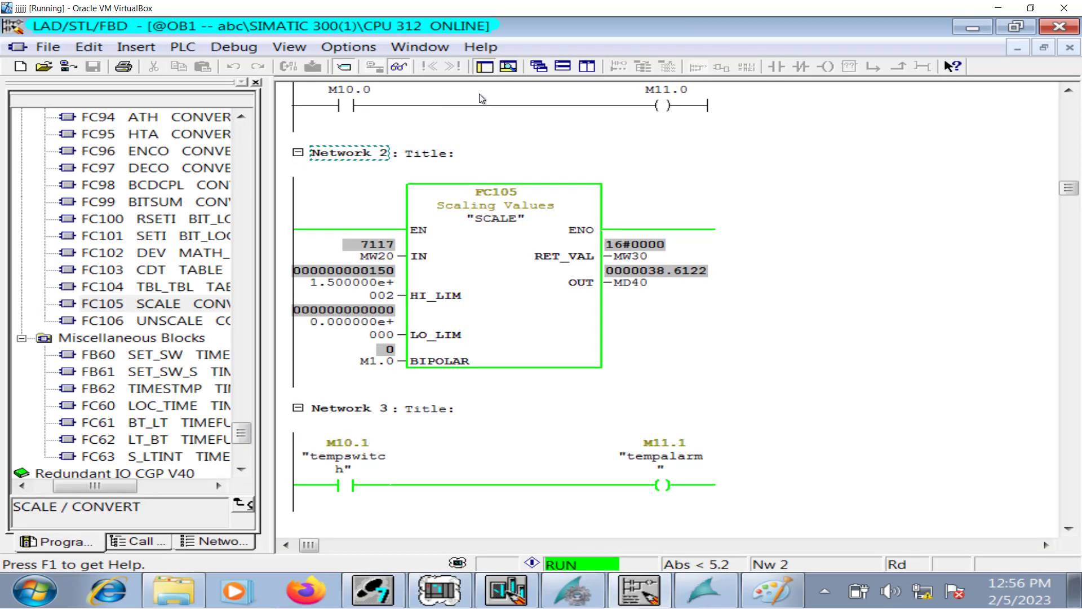
Switch OB1's editor out of monitoring and online mode and go back to the runtime trend
drag(1068, 190, 1072, 459)
key(ctrl+F7)
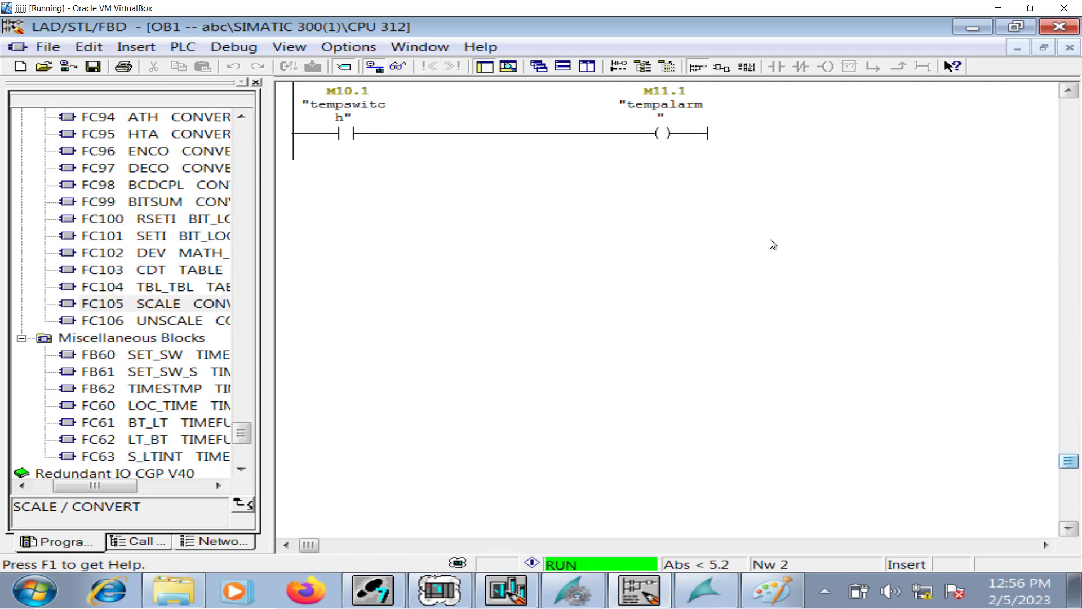
key(ctrl+l)
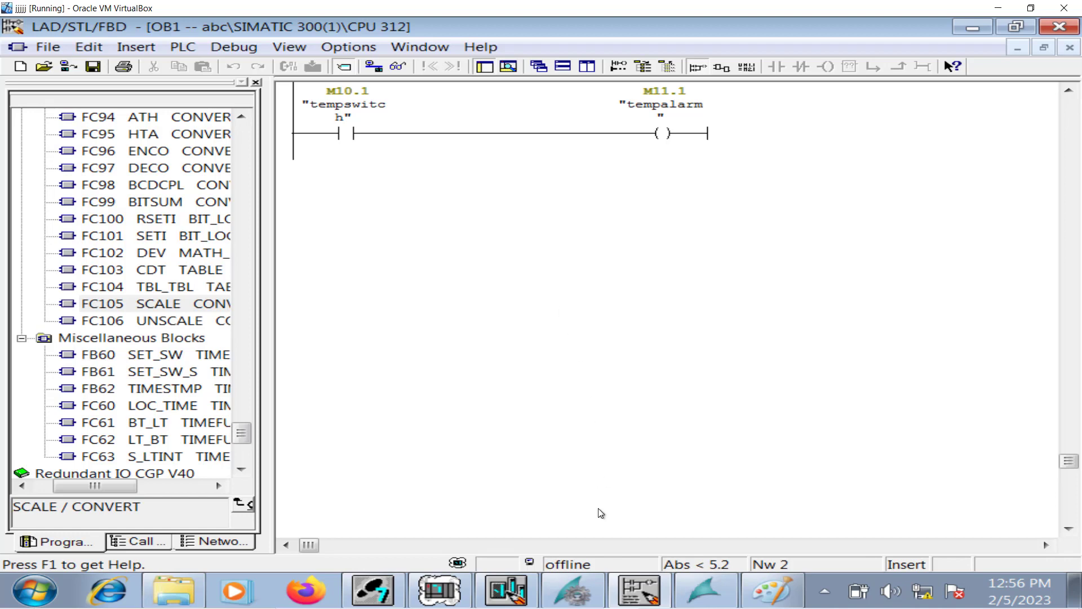
click(590, 586)
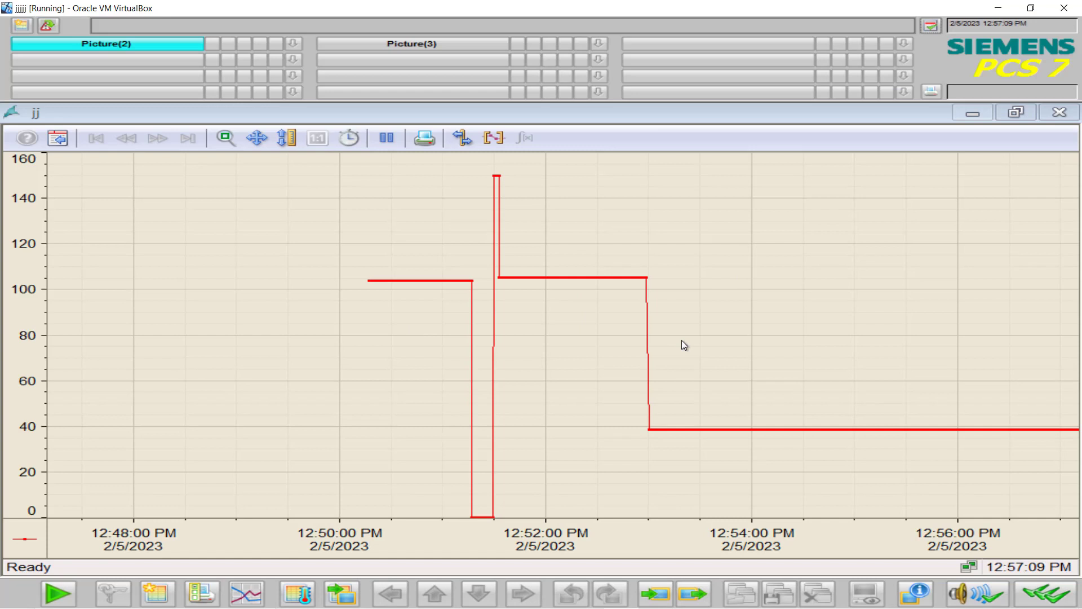
Insert an empty network below the tempswitch network and drop FC105 SCALE onto it
key(super)
click(635, 592)
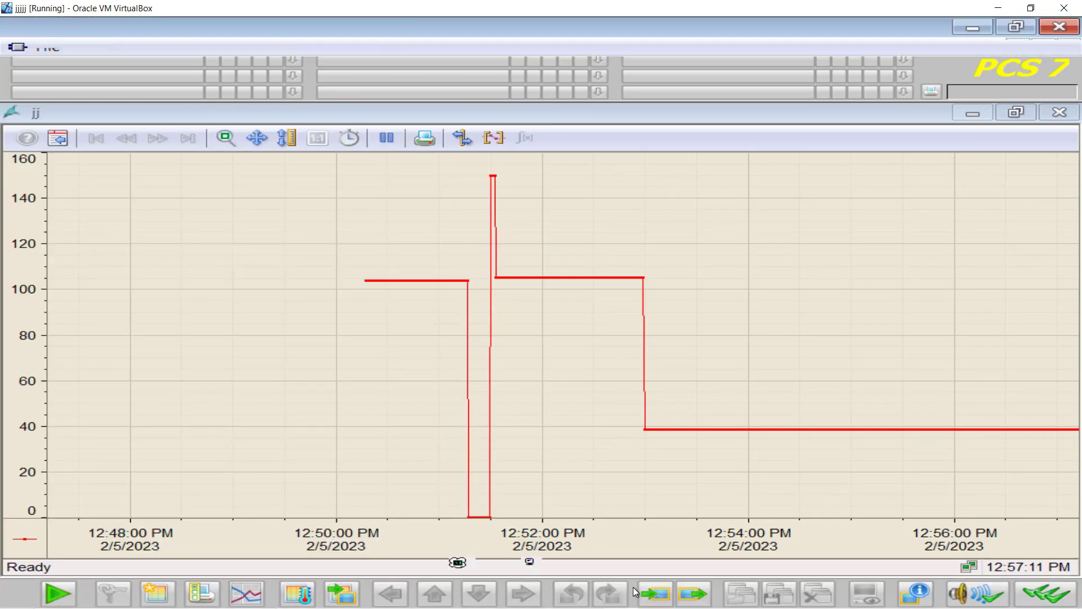
right_click(303, 226)
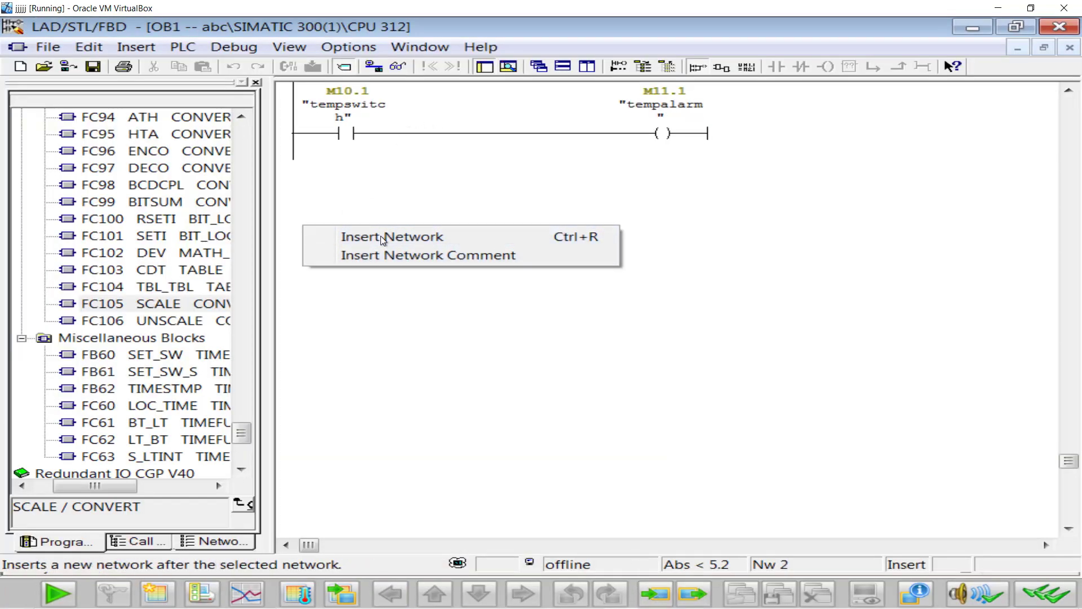
click(367, 162)
click(301, 143)
right_click(346, 246)
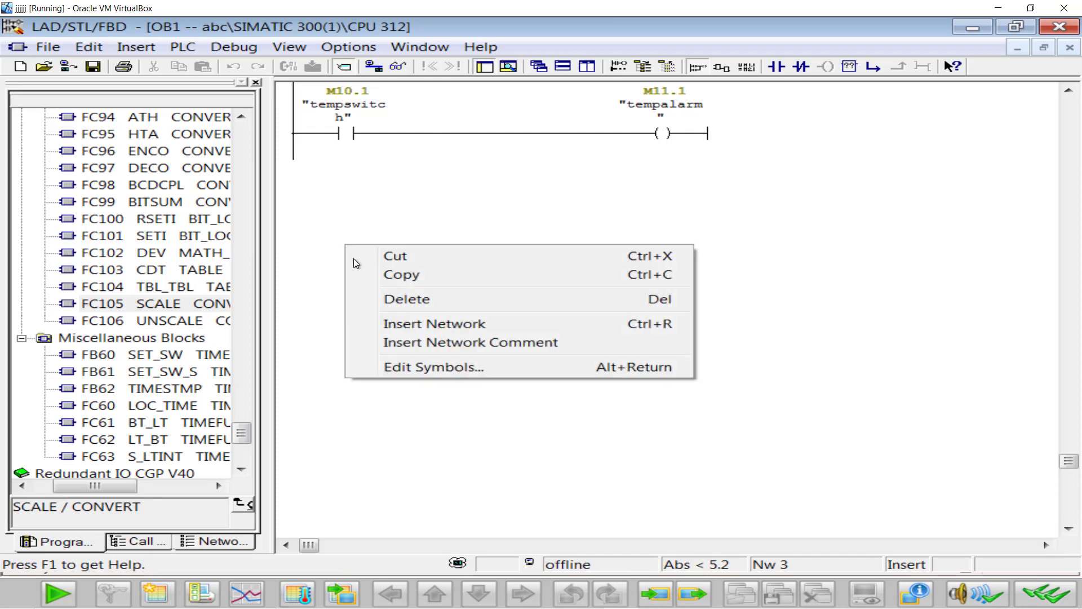
click(421, 323)
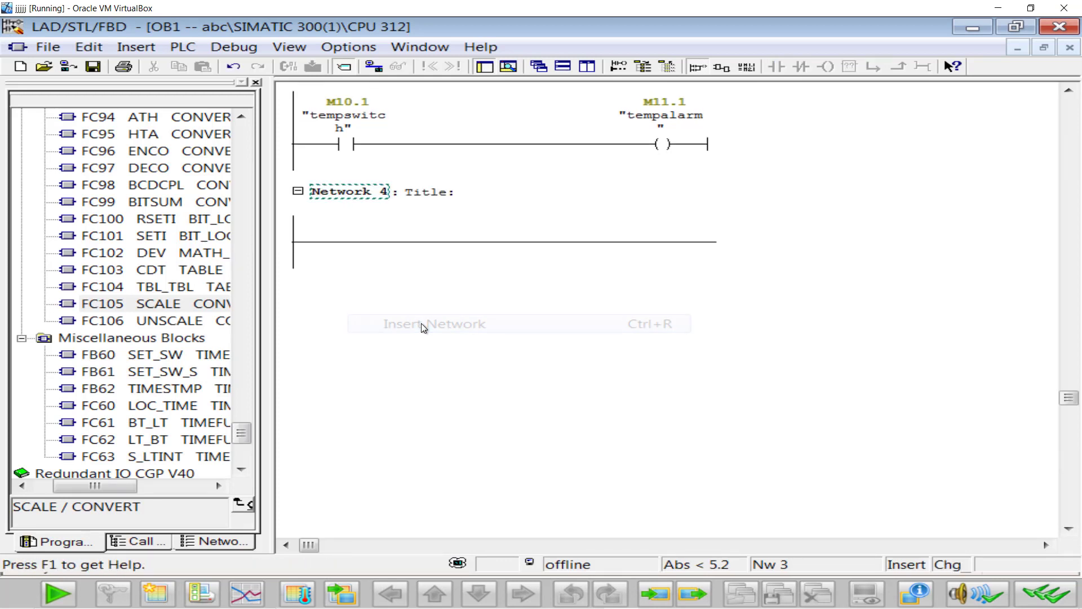
click(376, 243)
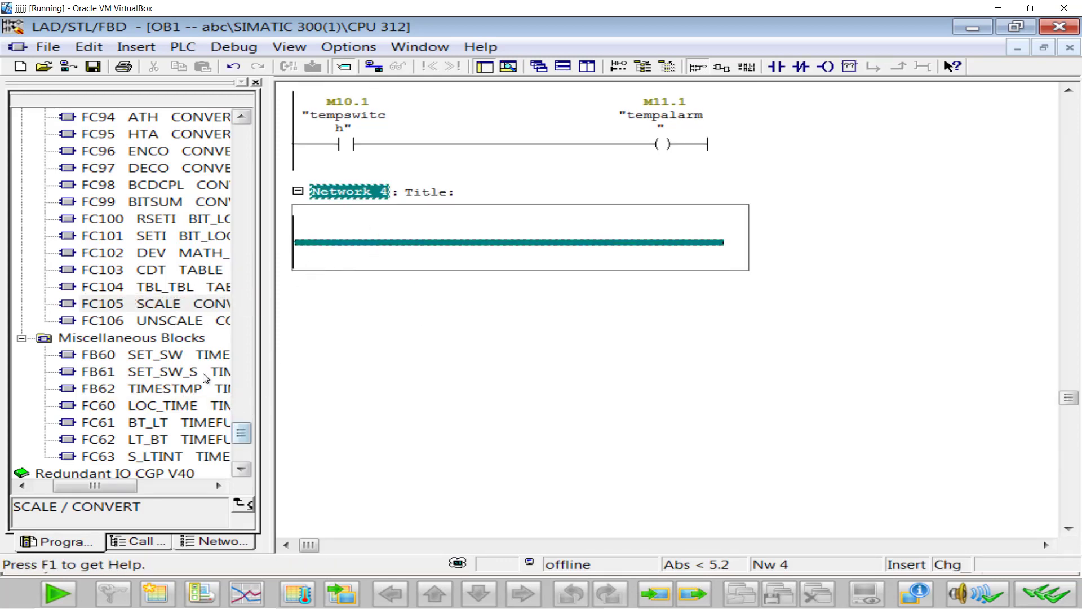
drag(178, 306, 378, 247)
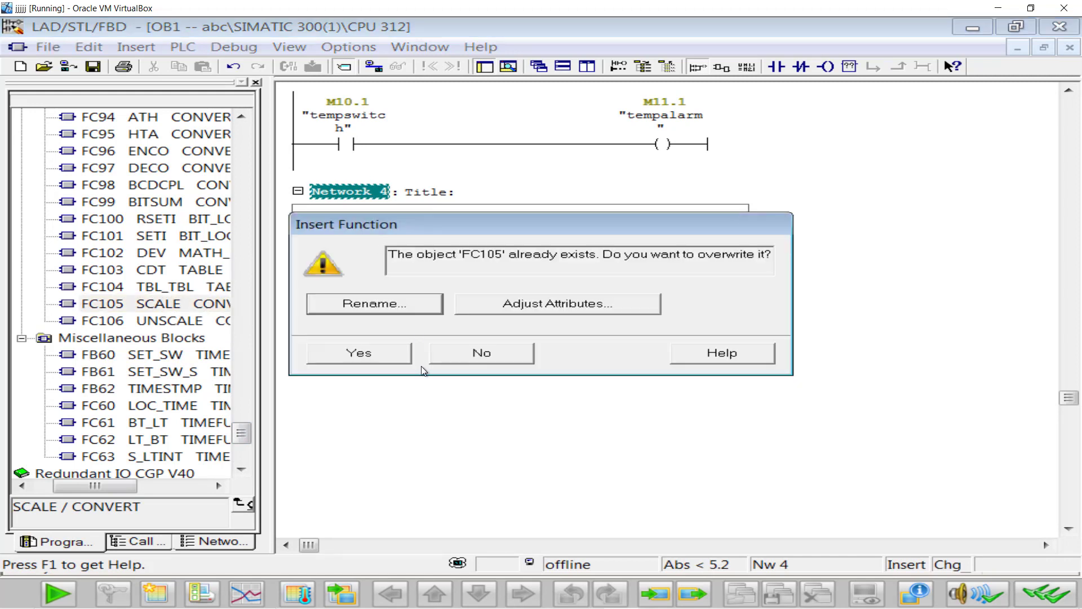
click(392, 356)
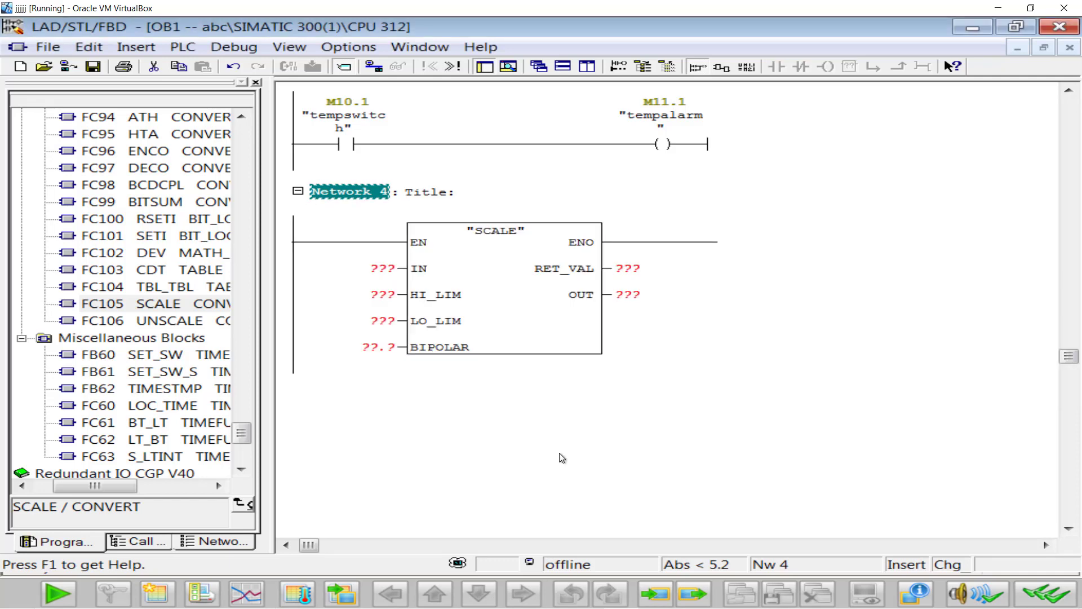
Delete Network 2 and the duplicate network that hold the old SCALE blocks
scroll(725, 404, up, 5)
scroll(720, 338, down, 4)
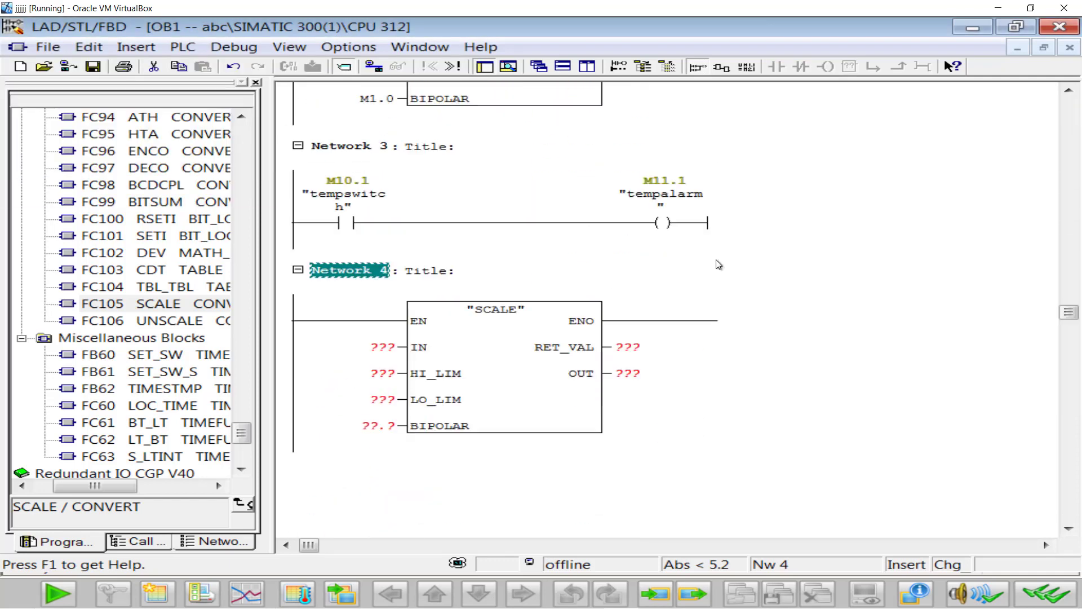
scroll(716, 259, up, 3)
scroll(714, 260, up, 1)
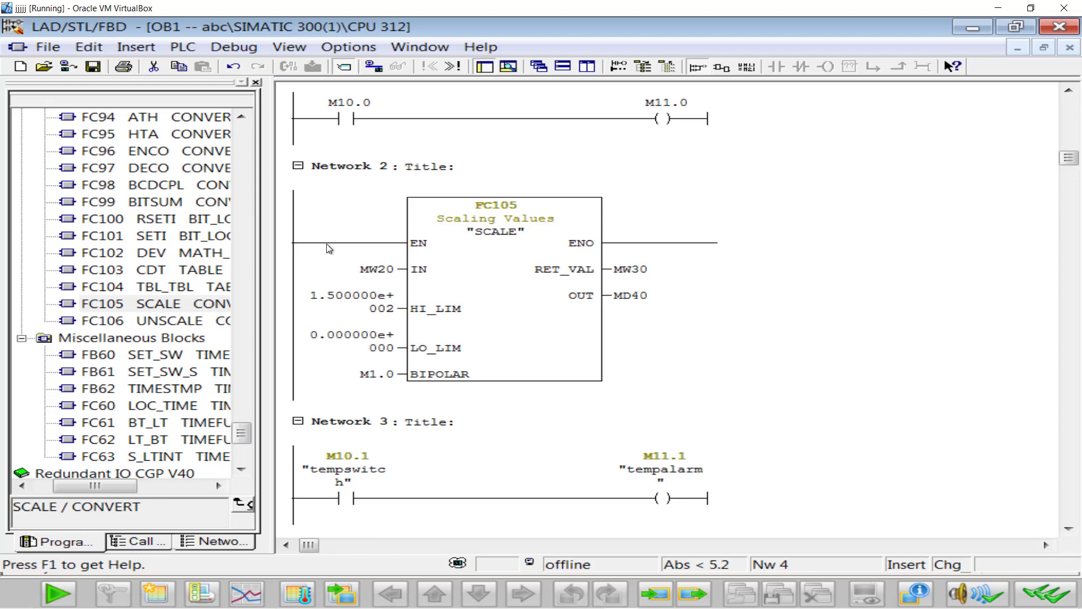
click(329, 242)
right_click(327, 163)
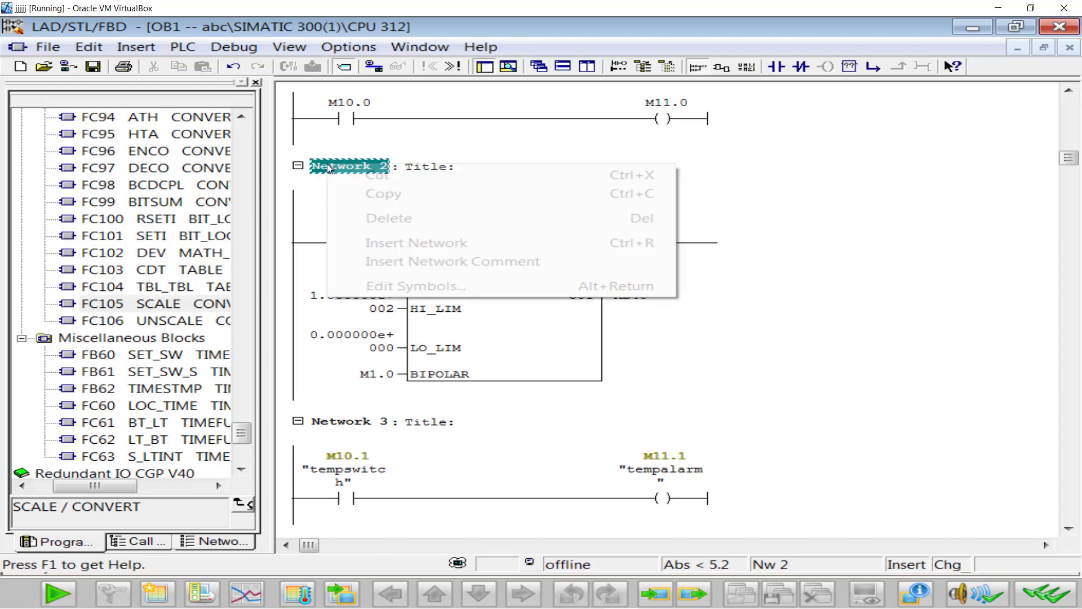
click(388, 219)
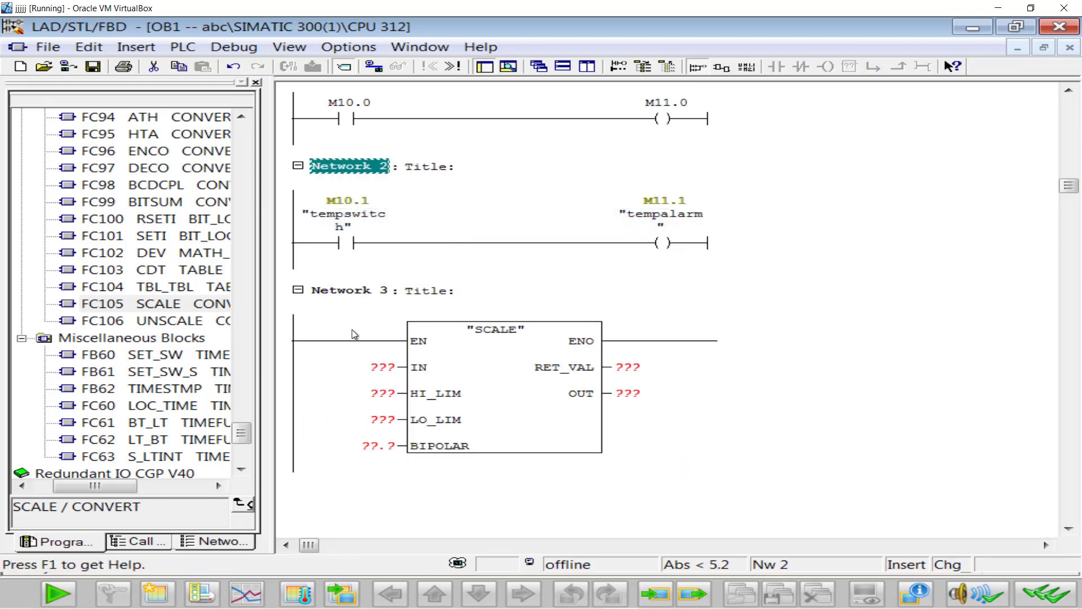
right_click(320, 342)
right_click(346, 288)
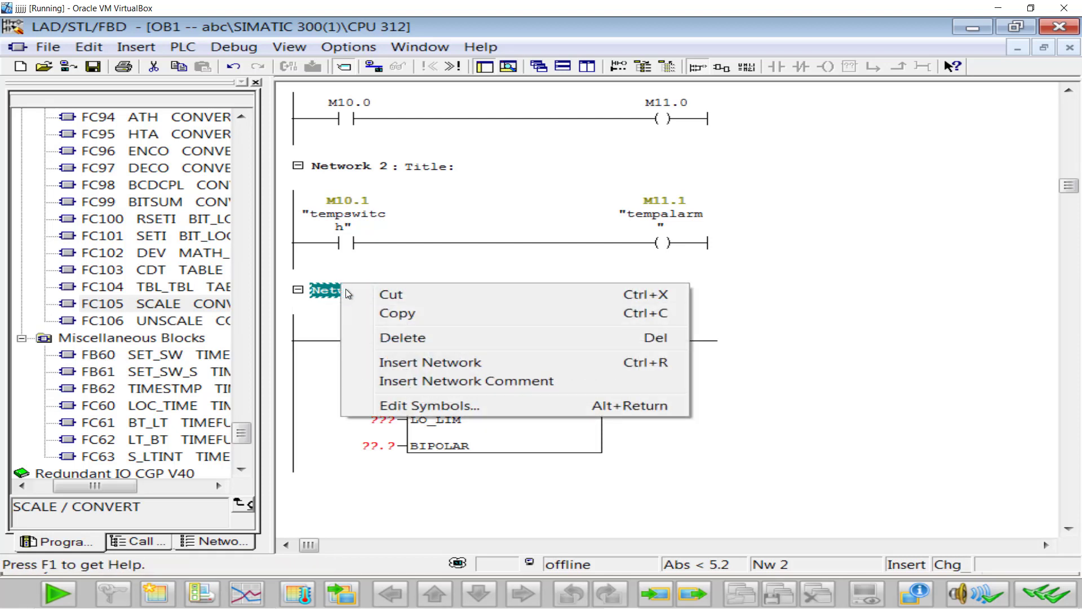
click(398, 338)
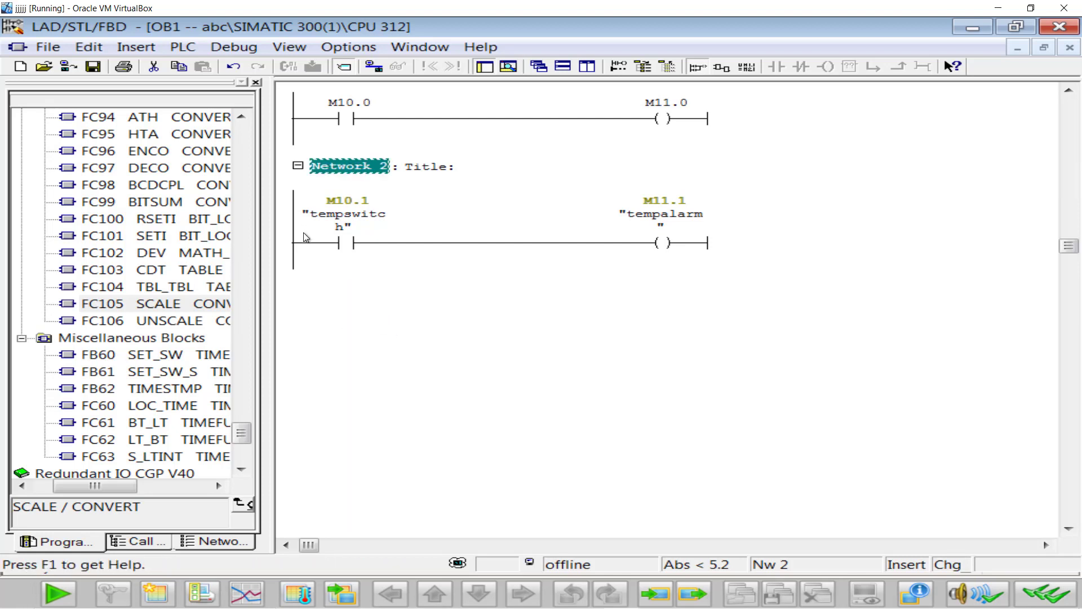
Insert a new empty Network 3 after Network 2 and drag FC105 SCALE into it
right_click(292, 319)
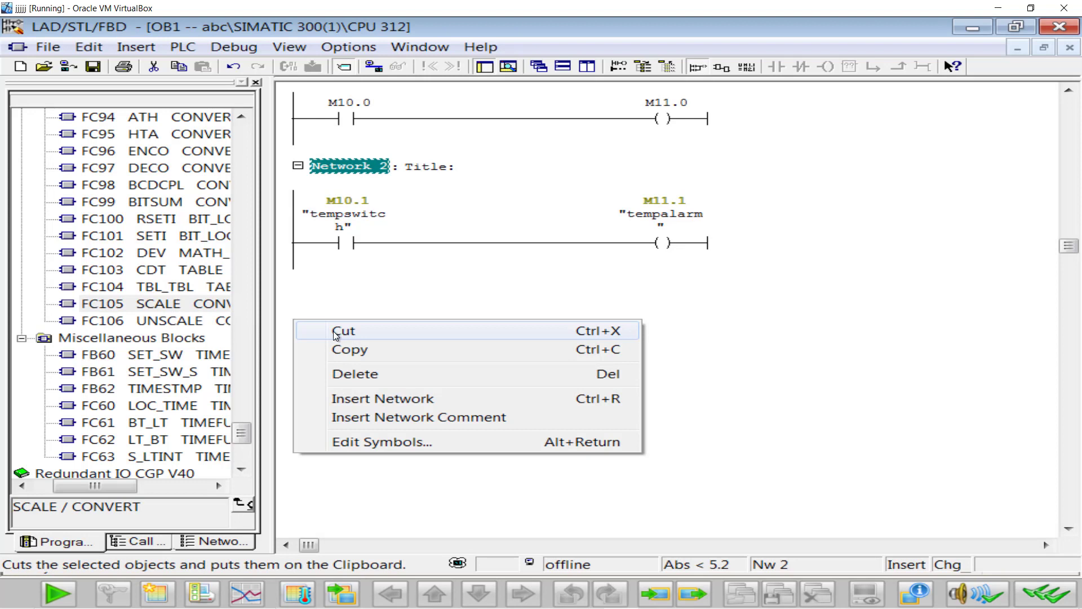
click(388, 401)
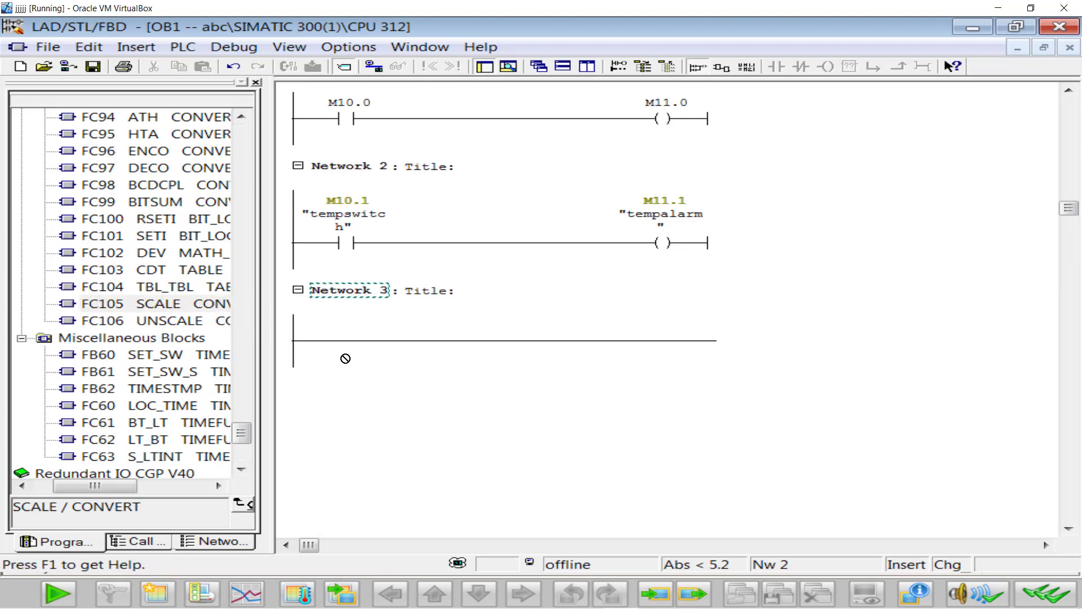
drag(354, 345, 356, 348)
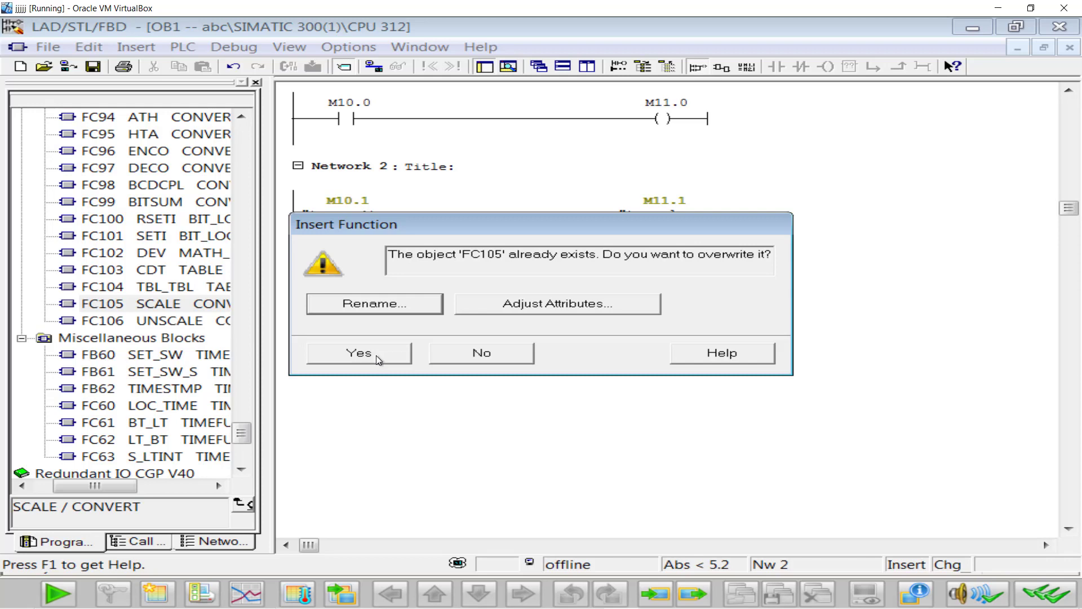
Confirm overwriting FC105, then give SCALE IN = MW20, HI_LIM = 200.0 and LO_LIM = 0.0
click(376, 355)
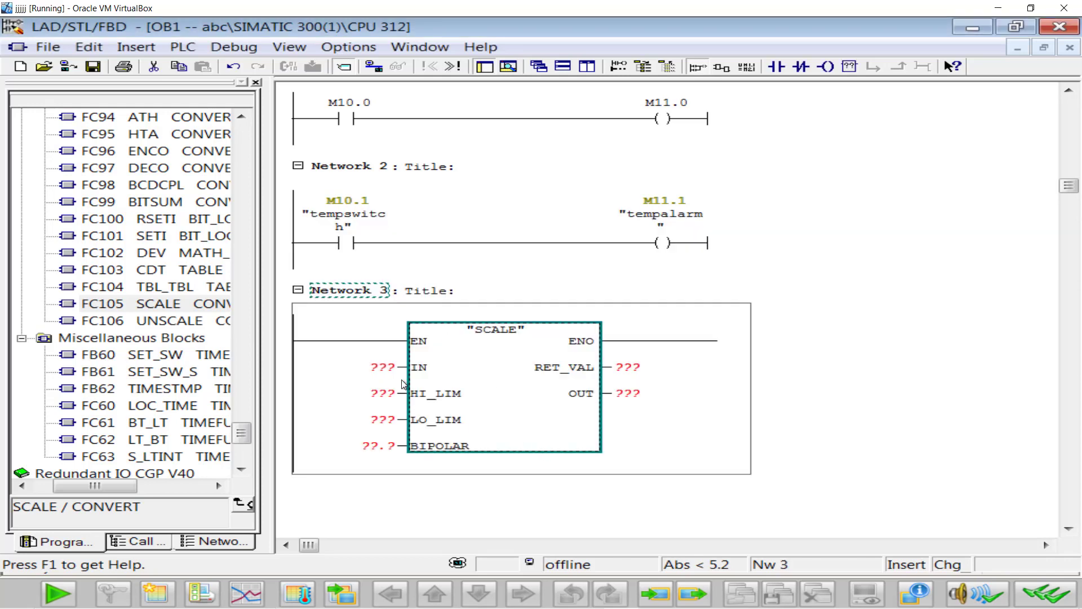
click(383, 366)
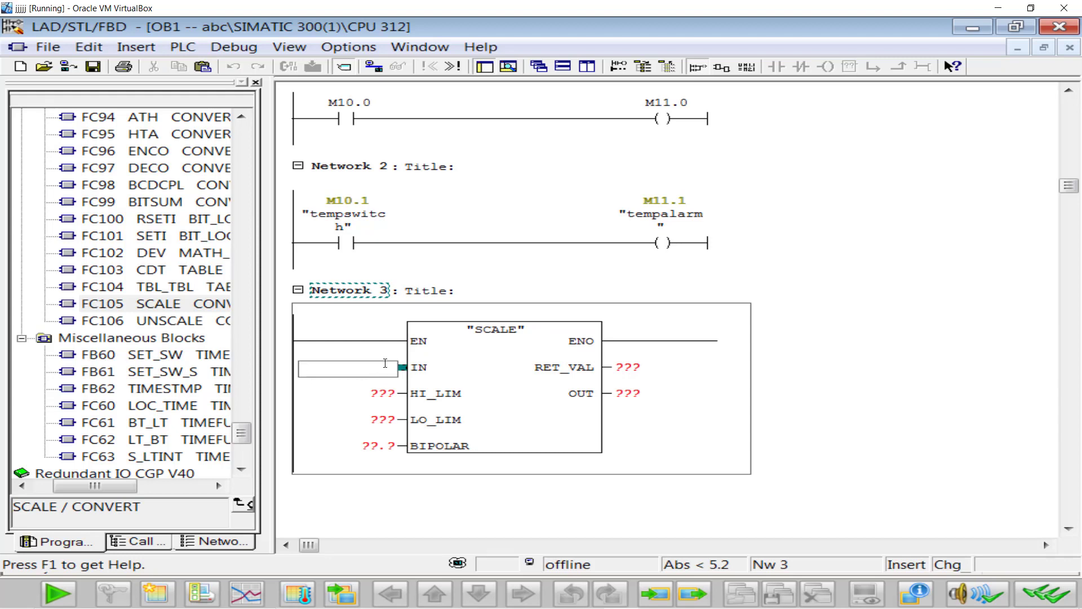
text(MW)
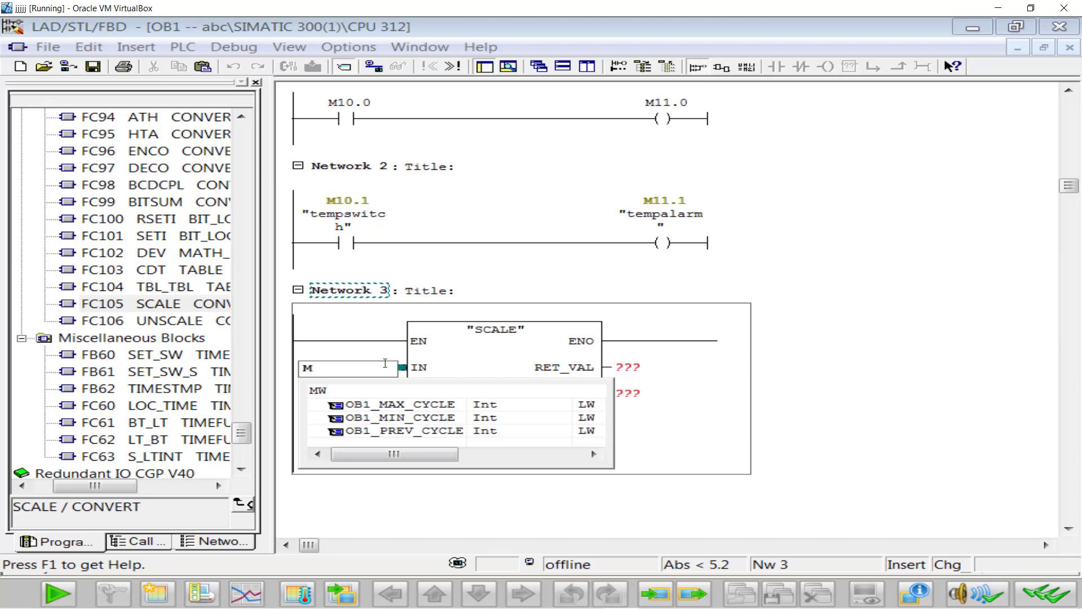
text(W20)
key(Return)
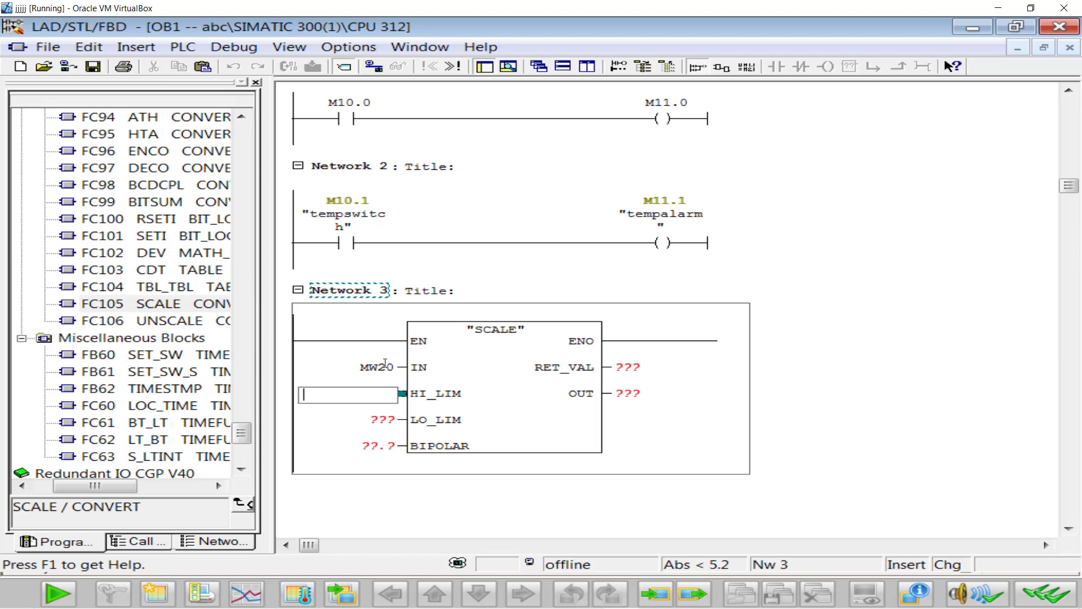
text(200.)
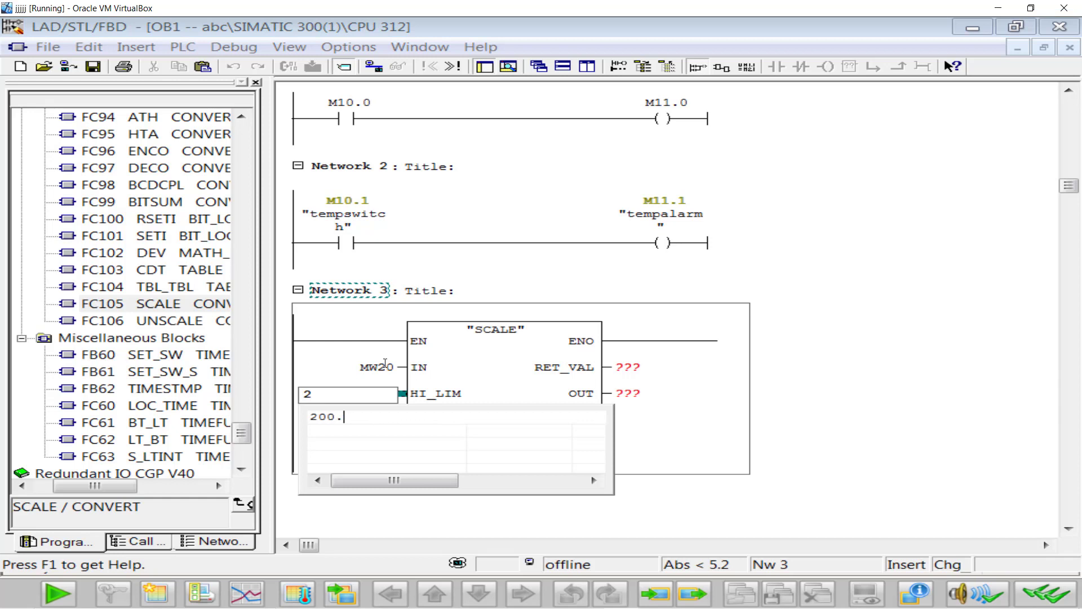
text(0)
key(Return)
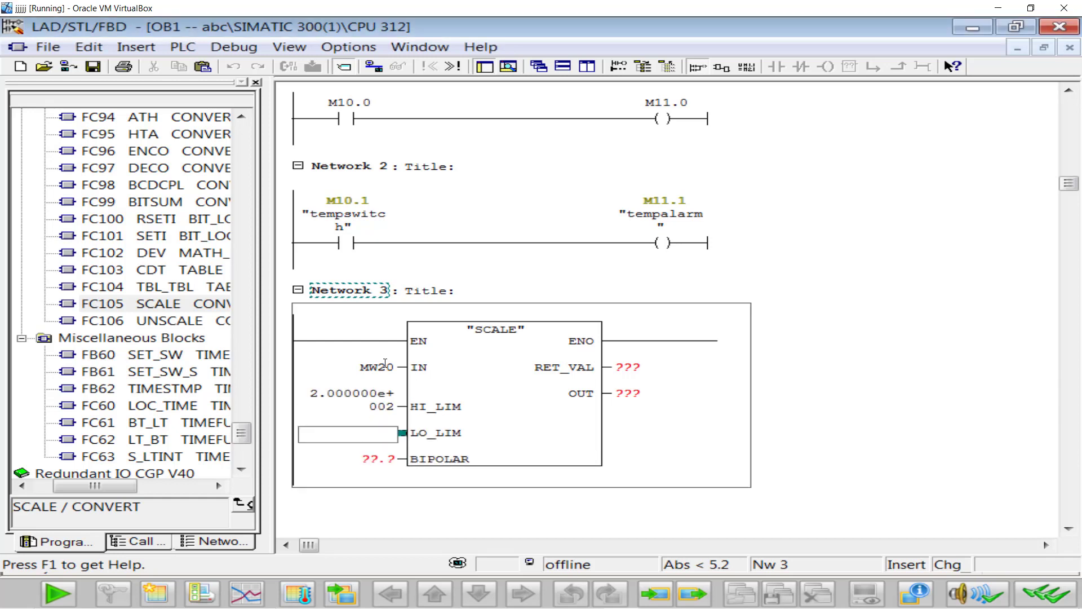
text(0.0)
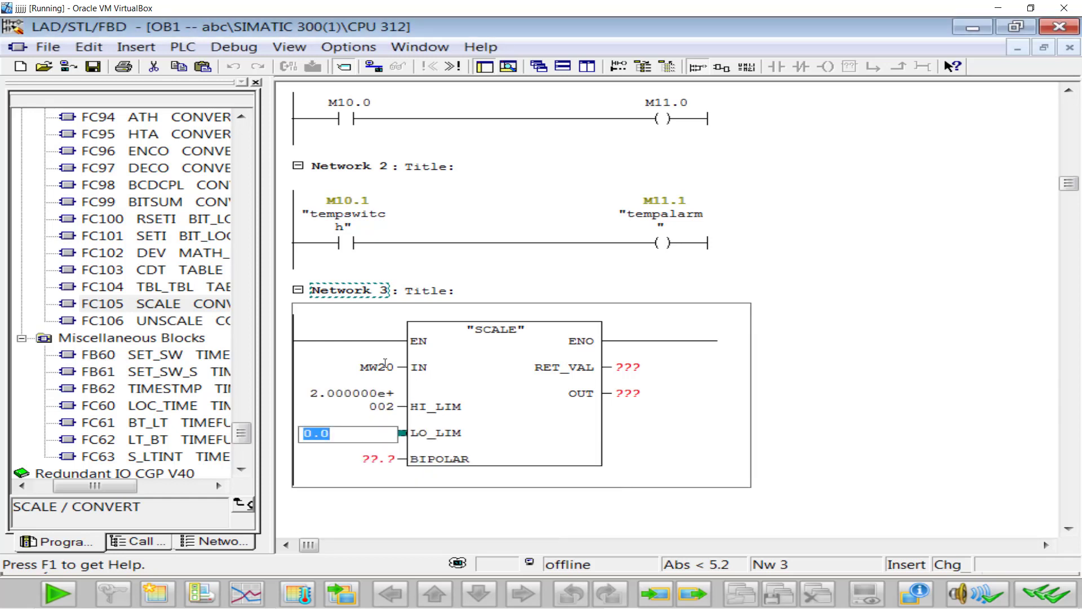
key(Return)
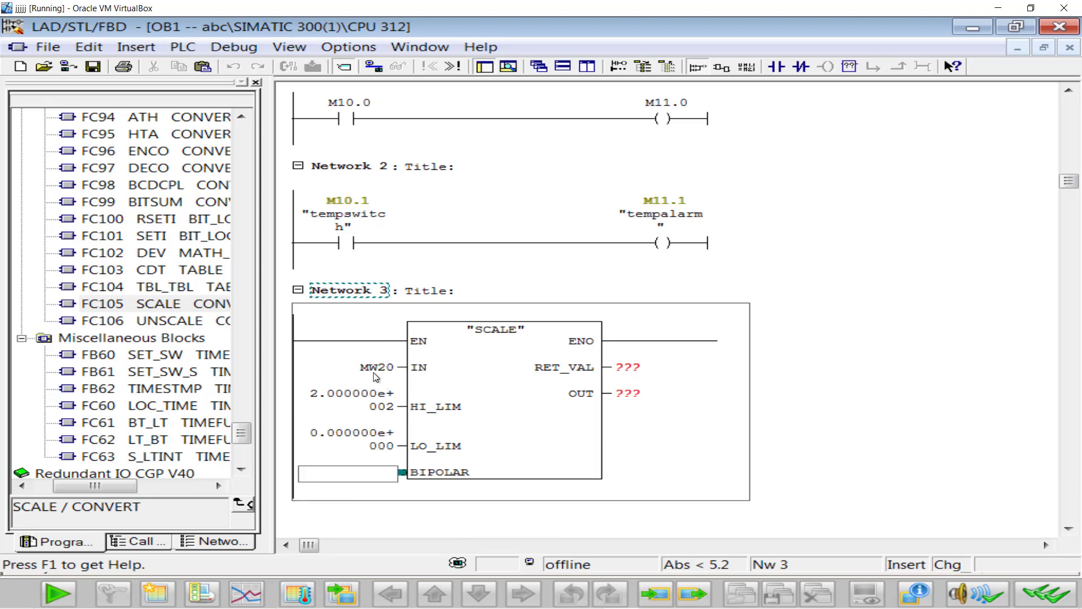
key(super)
Drag the S7-PLCSIM window up and left so Network 3's SCALE block is uncovered
click(446, 588)
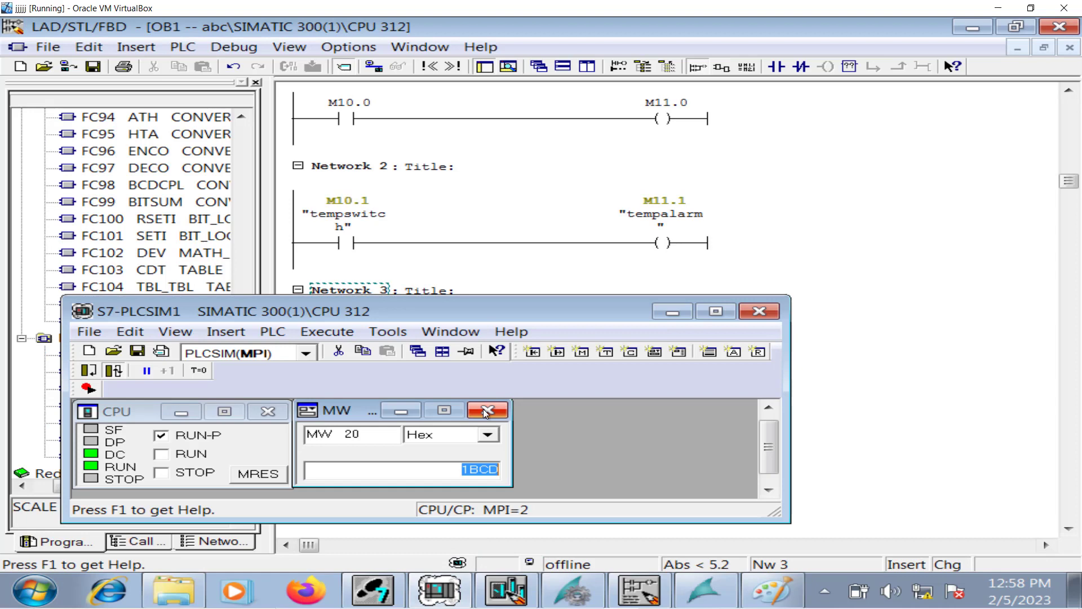
drag(410, 313, 773, 211)
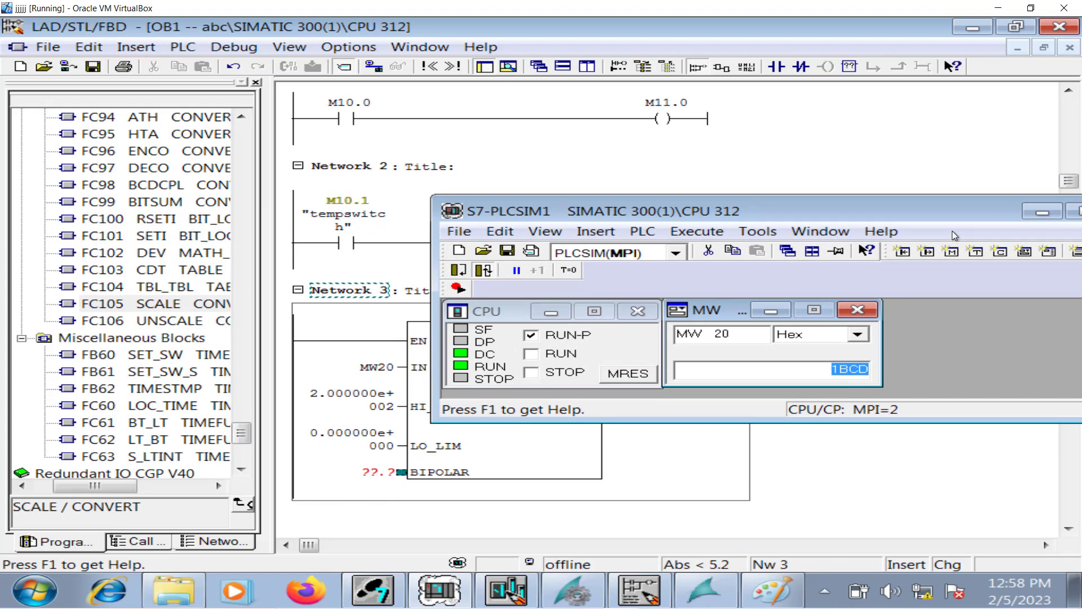
drag(973, 218, 889, 140)
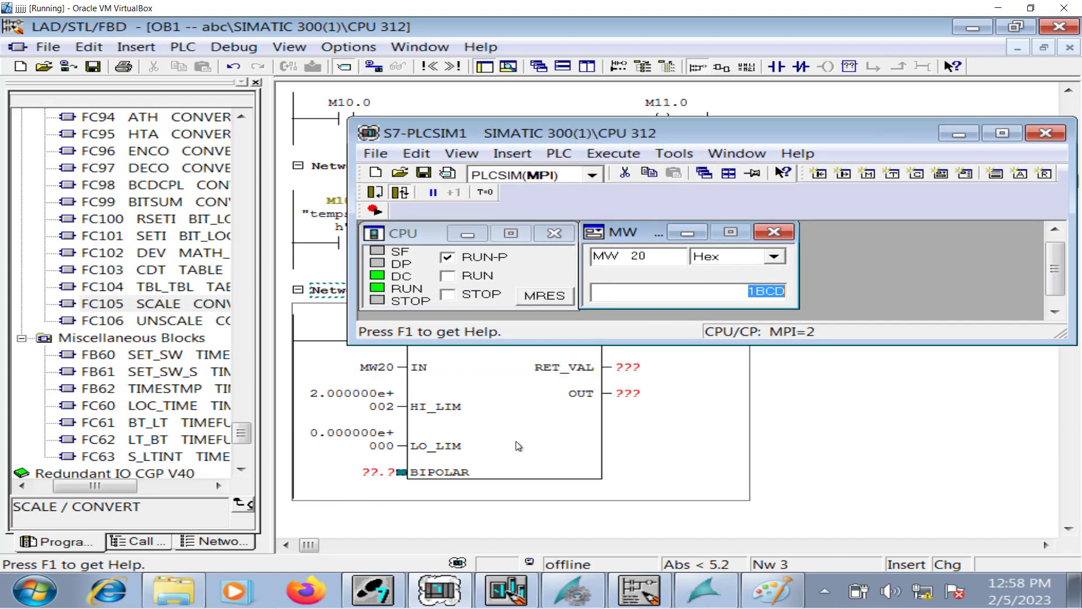
Assign M1.0 to the SCALE block's BIPOLAR input, leaving the RET_VAL entry unfinished
click(384, 472)
text(m)
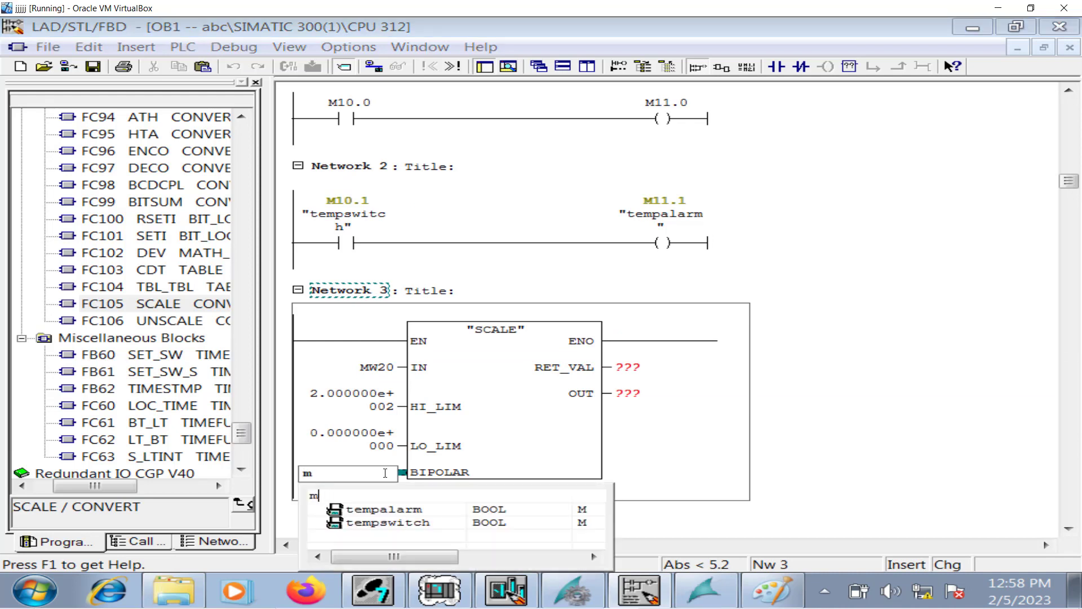
text(1.0)
key(Return)
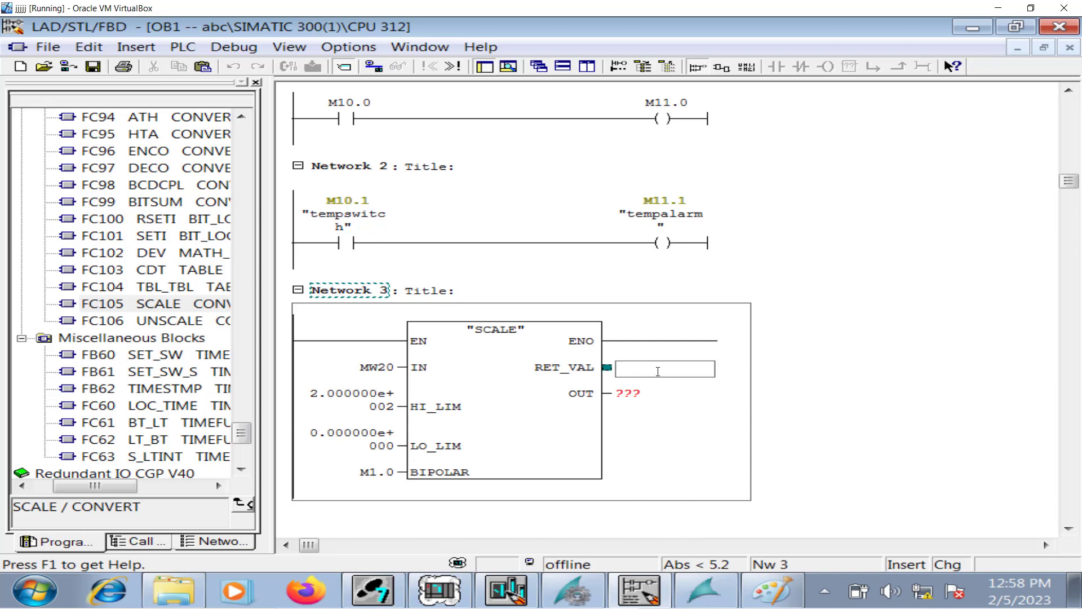
text(m)
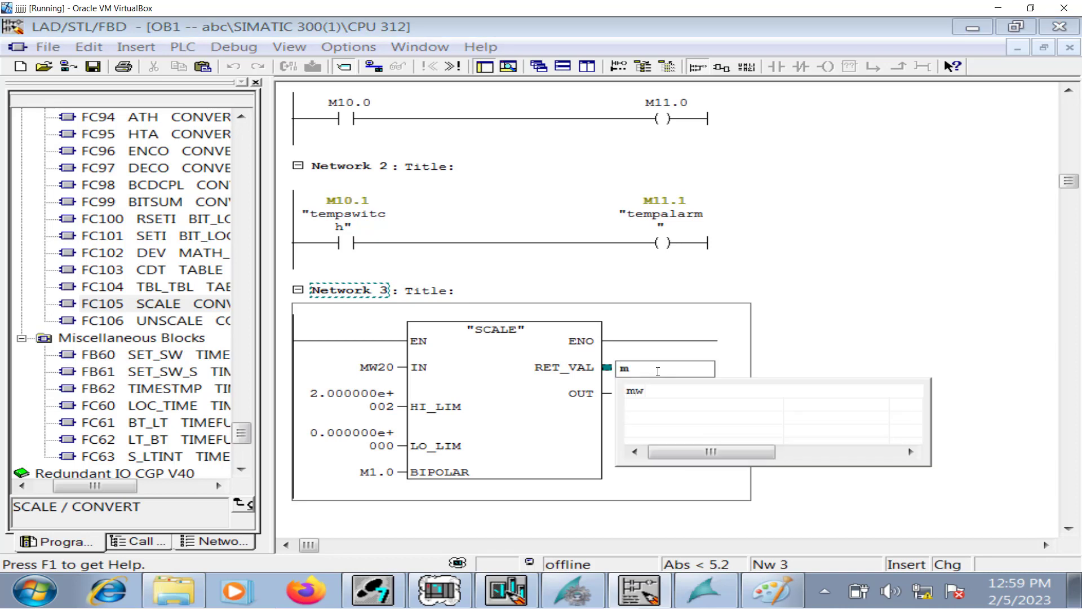
text(w30)
key(BackSpace)
key(BackSpace)
key(BackSpace)
key(BackSpace)
click(881, 219)
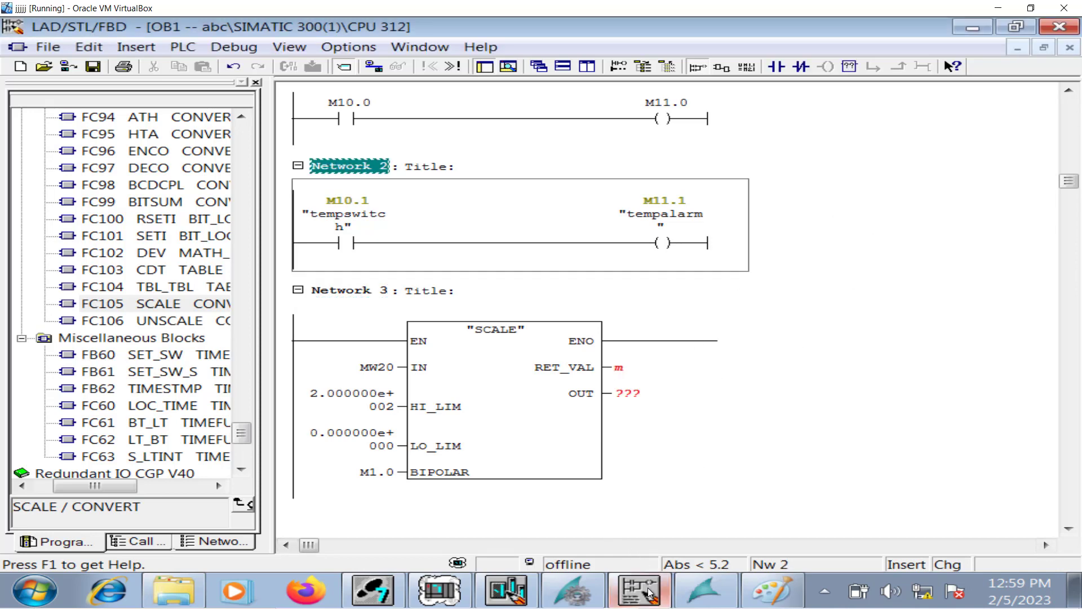
Insert a new shared data block DB1 into project abc's Blocks folder
click(665, 589)
key(super)
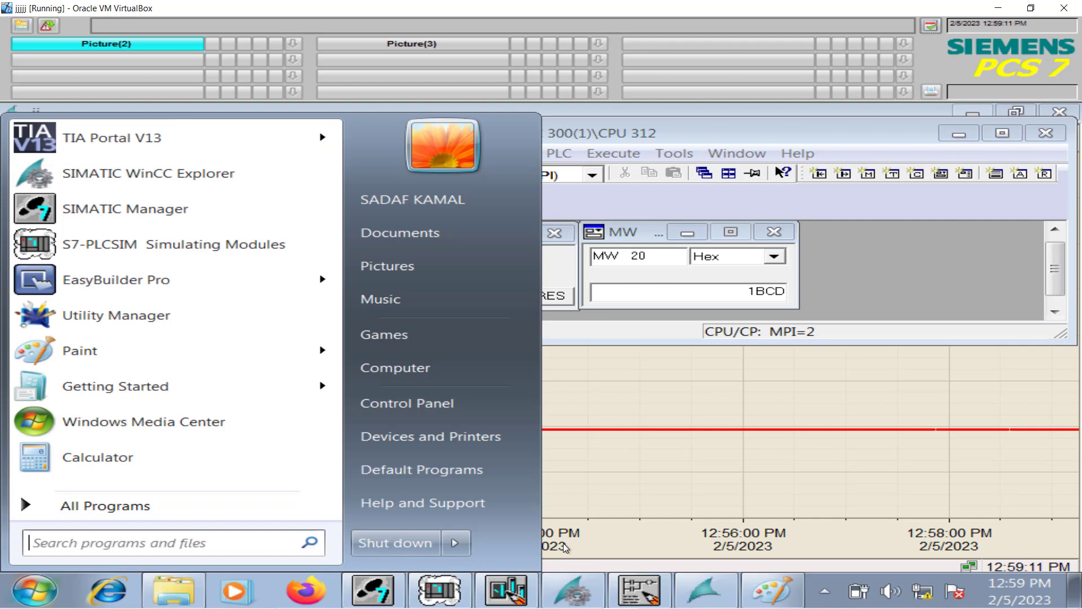
click(380, 590)
right_click(391, 141)
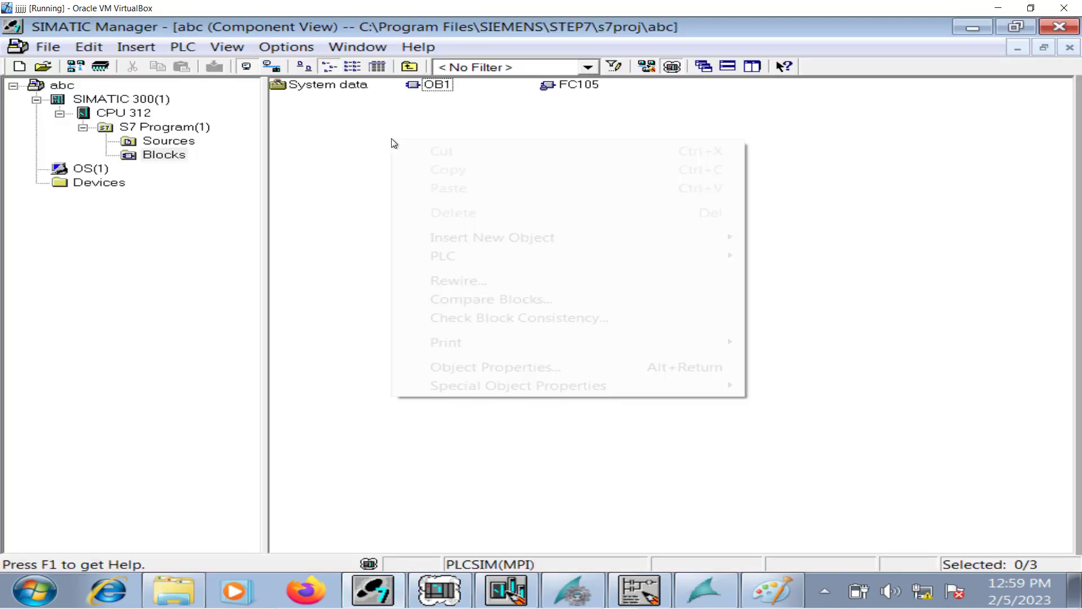
mouse_move(667, 241)
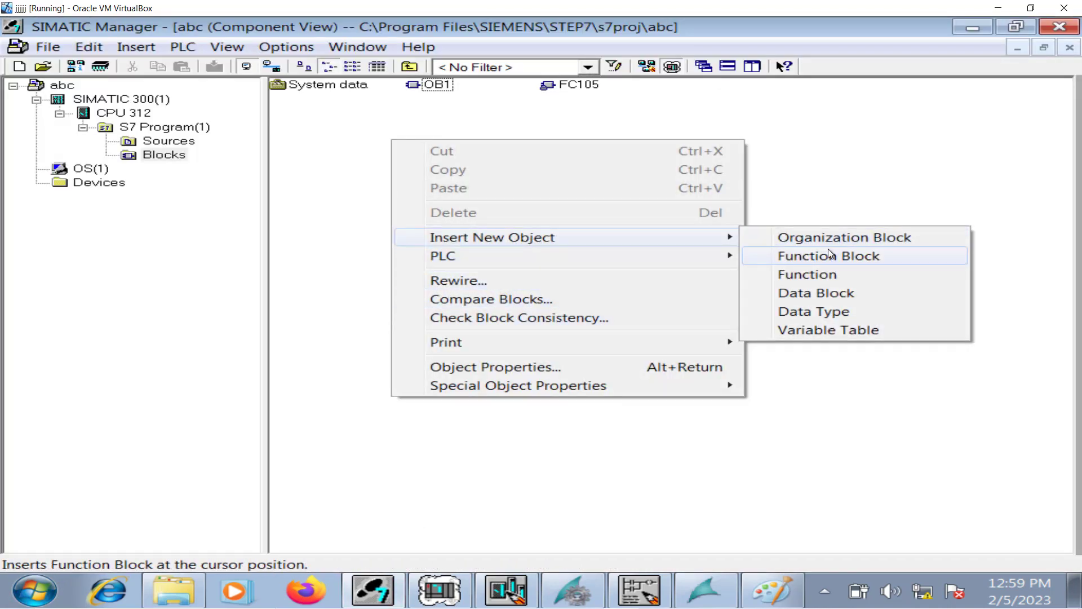
click(839, 299)
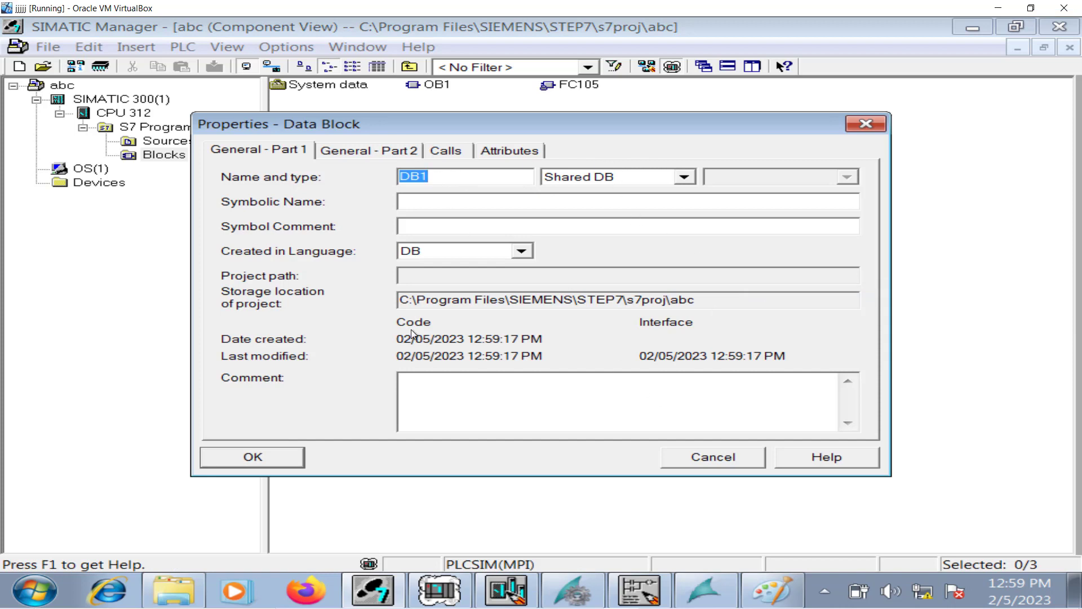
click(272, 457)
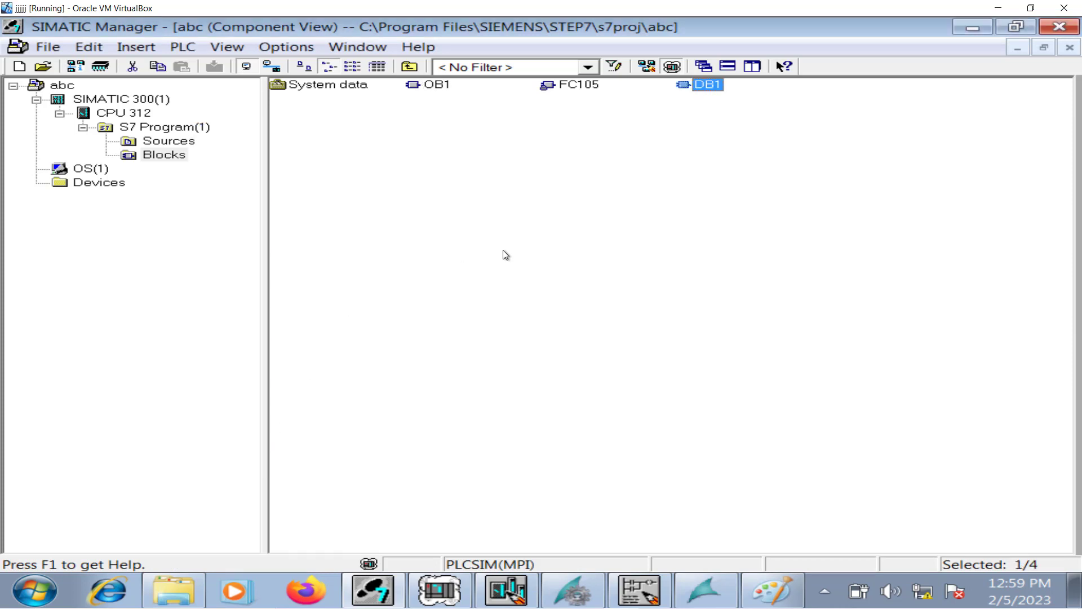
Open DB1 maximized and add a new declaration row after DB_VAR
double_click(706, 84)
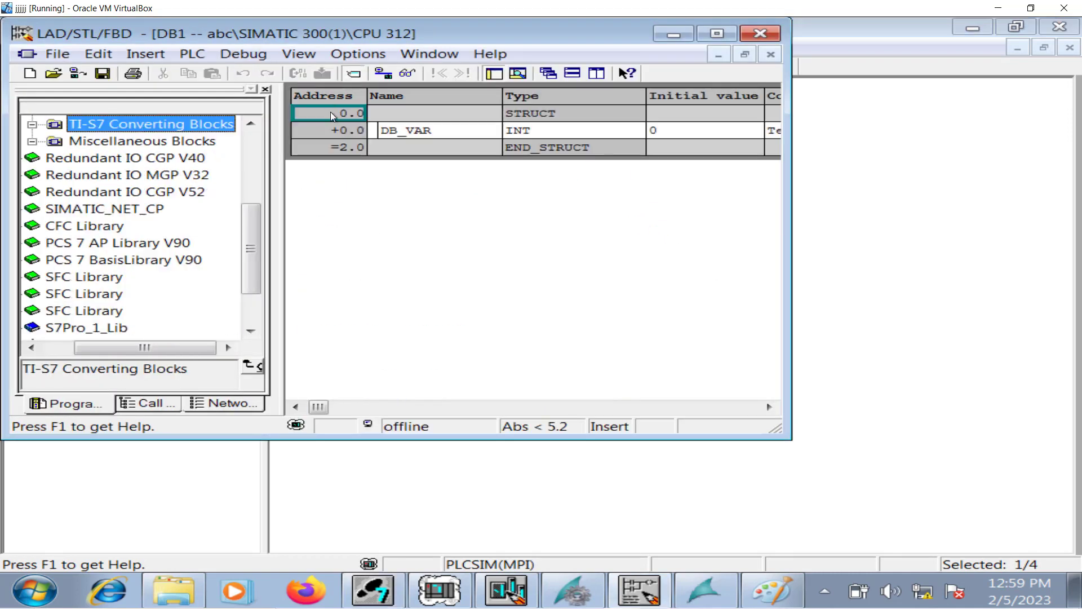
double_click(482, 34)
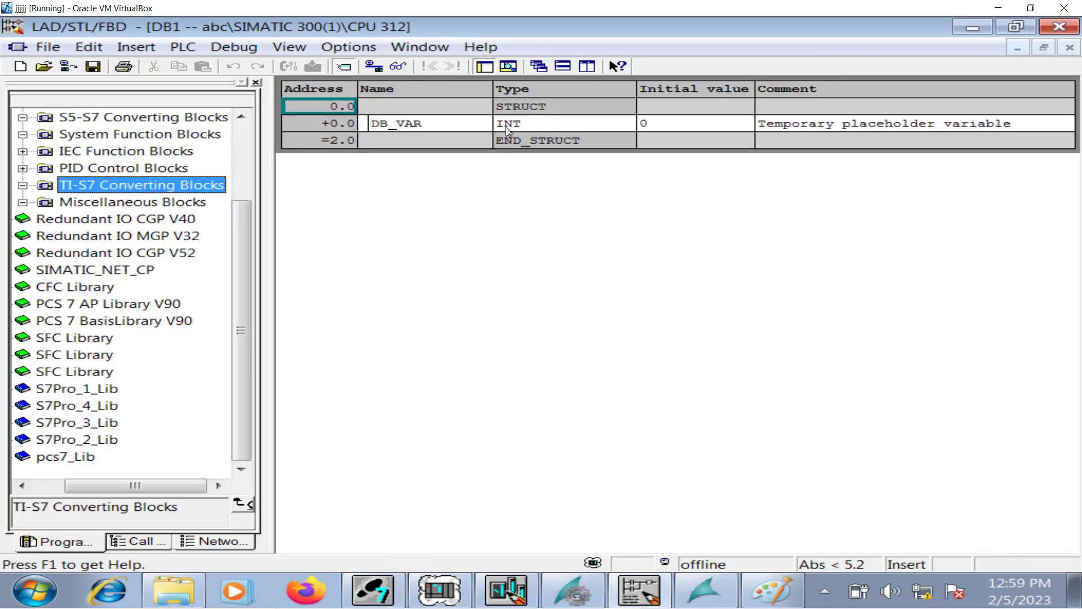
click(1018, 122)
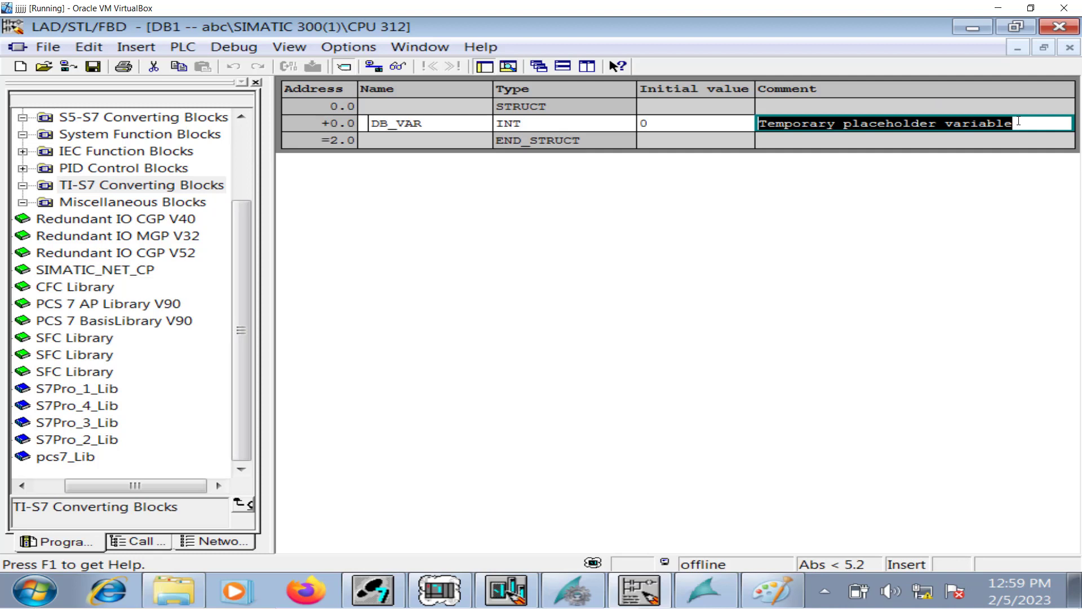
key(Return)
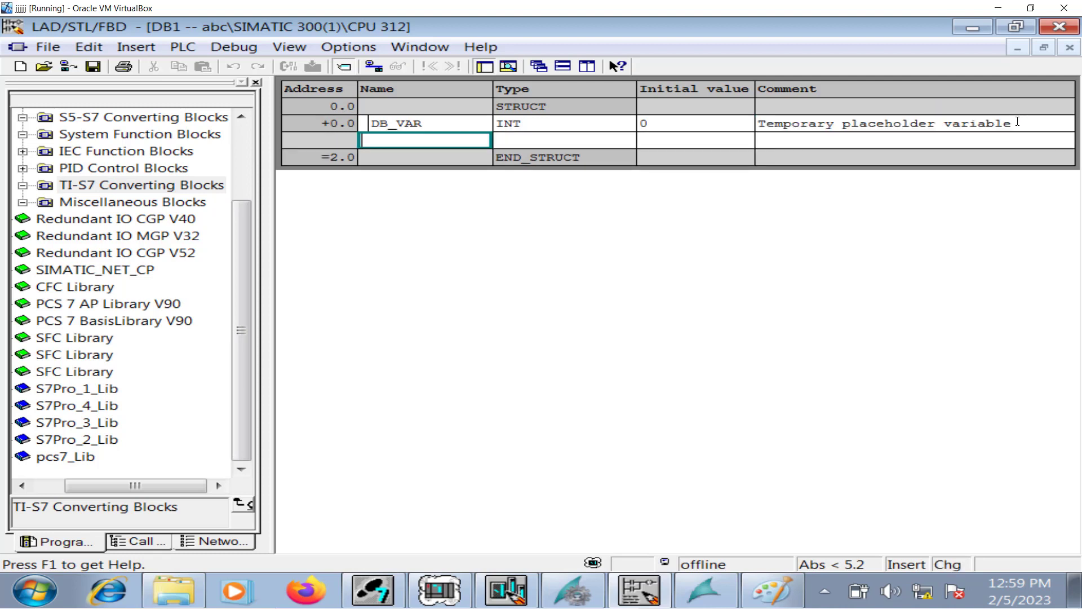
Declare the variable PressureWord with type WORD in DB1
text(TempMoto)
key(BackSpace)
key(BackSpace)
key(BackSpace)
key(BackSpace)
key(BackSpace)
key(BackSpace)
key(BackSpace)
text(Pressure)
key(BackSpace)
key(BackSpace)
key(BackSpace)
text(ureWord)
key(Tab)
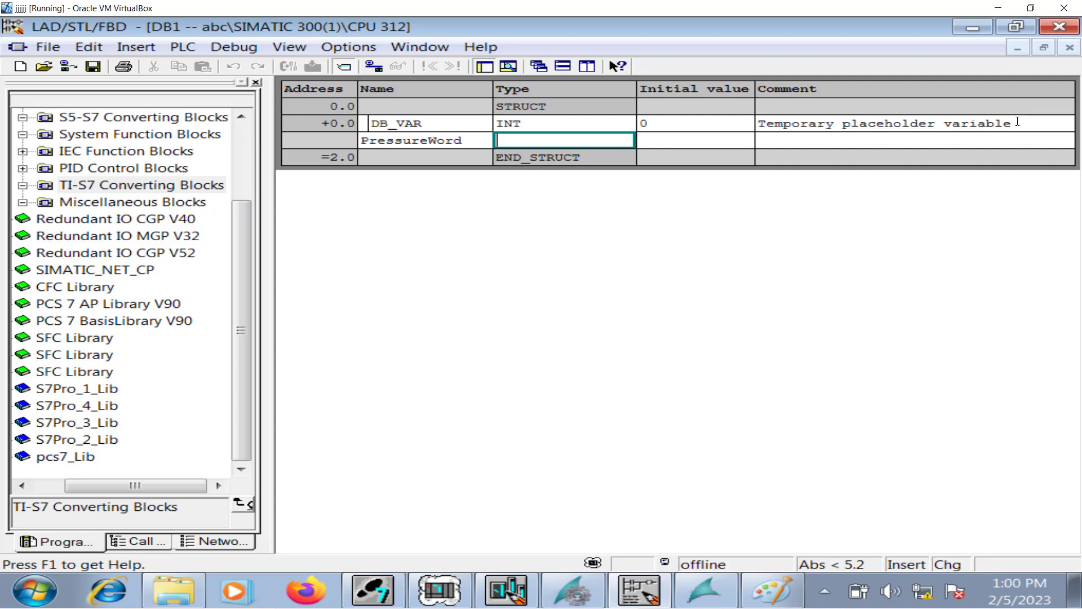
key(shift+Tab)
mouse_move(1067, 606)
key(shift+Tab)
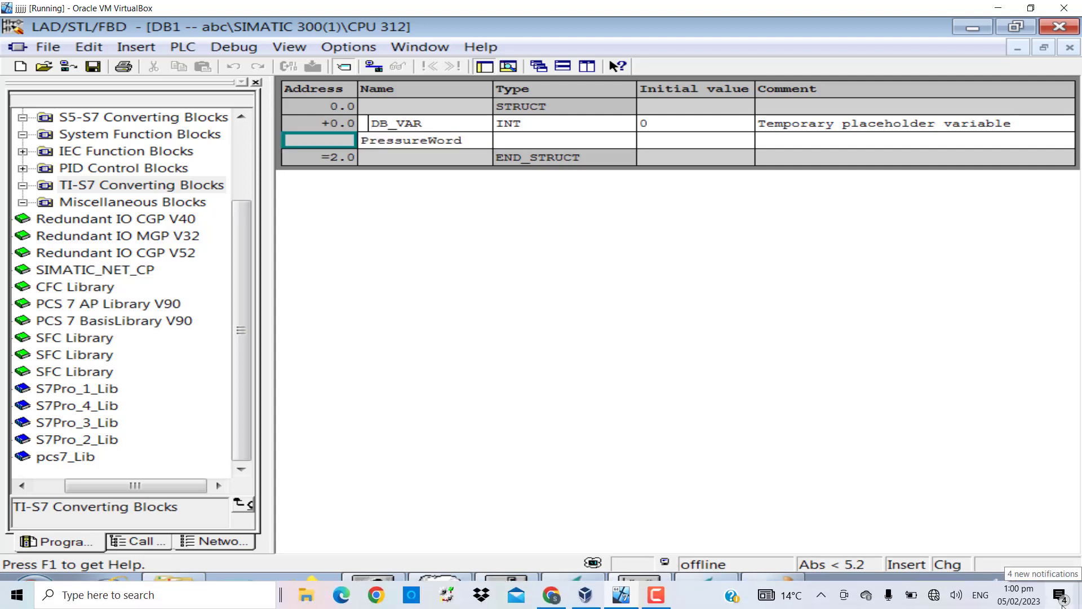
key(Tab)
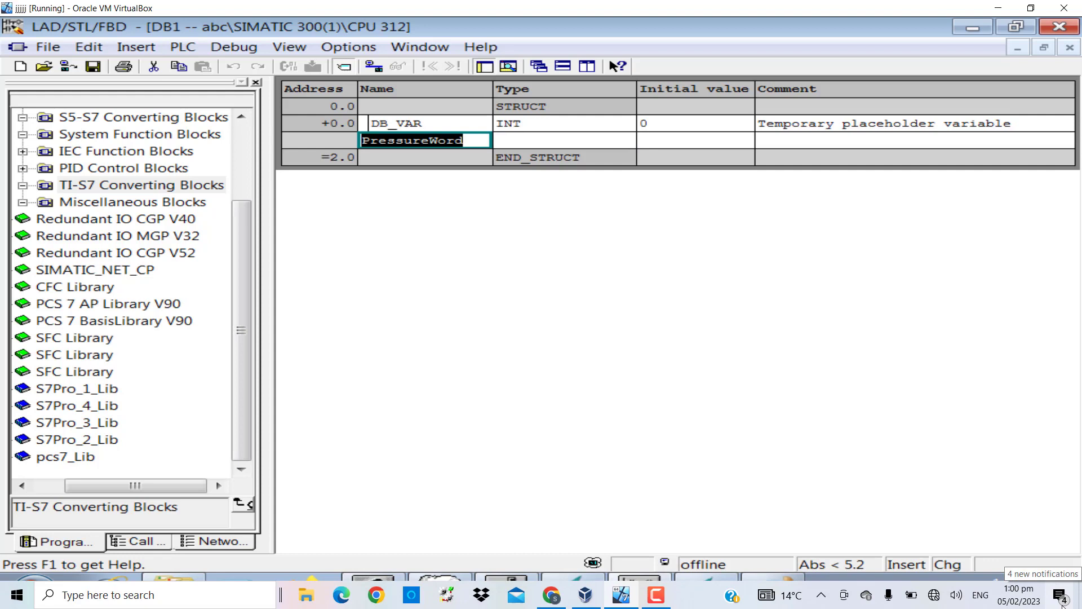
key(Tab)
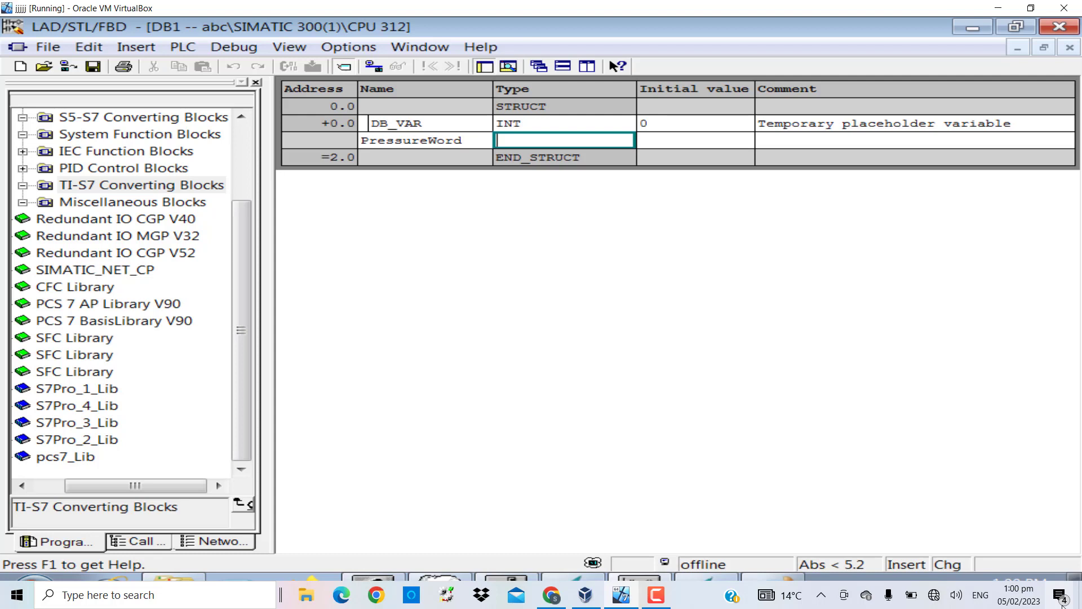
text(word)
key(Tab)
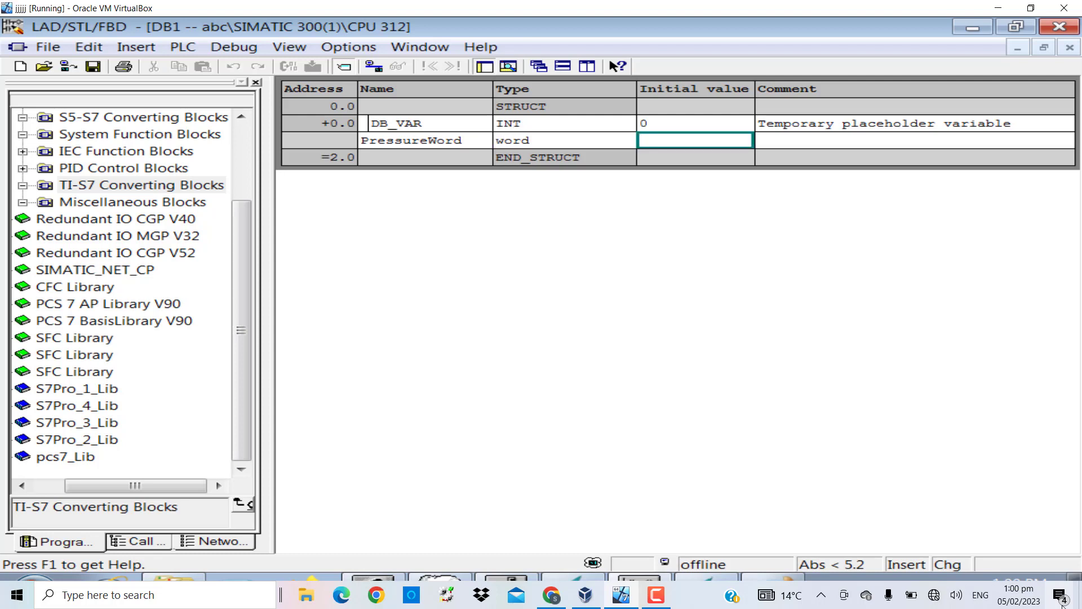
key(Tab)
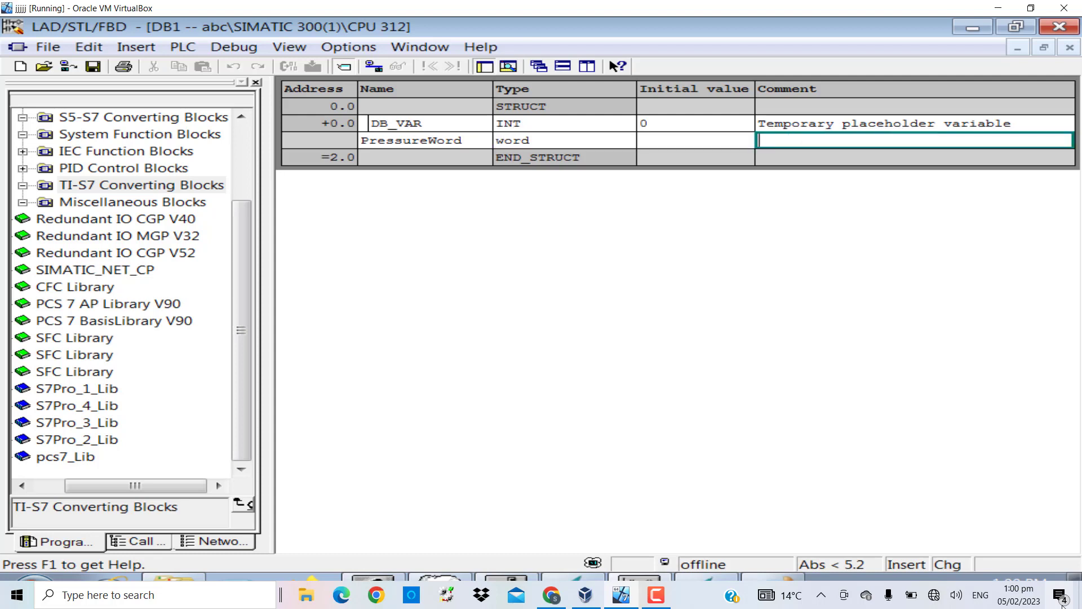
key(Return)
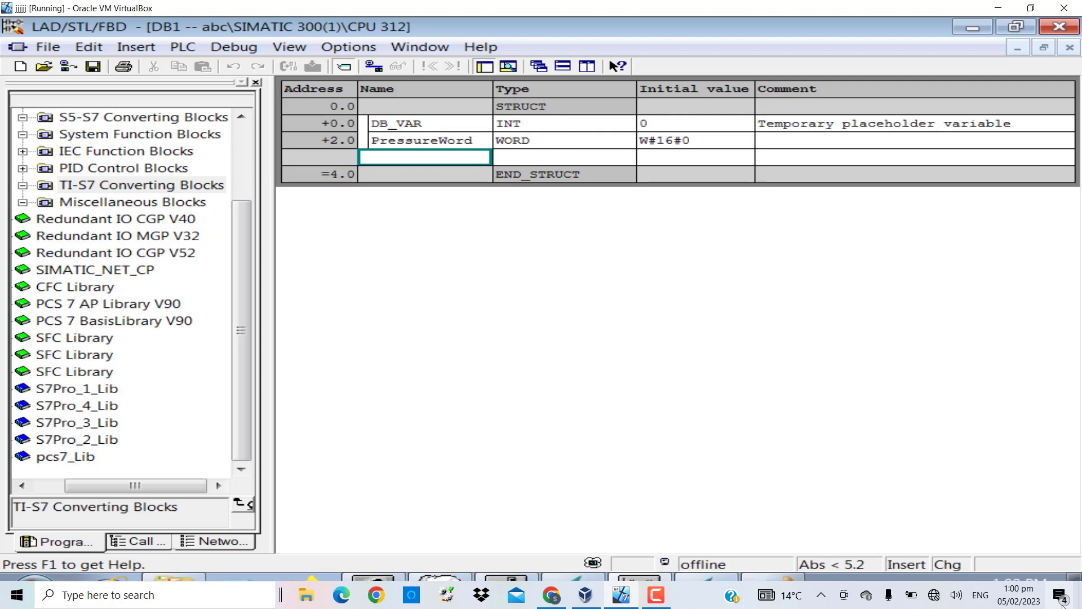
Declare PressureValue as REAL and save DB1
text(PressureValue)
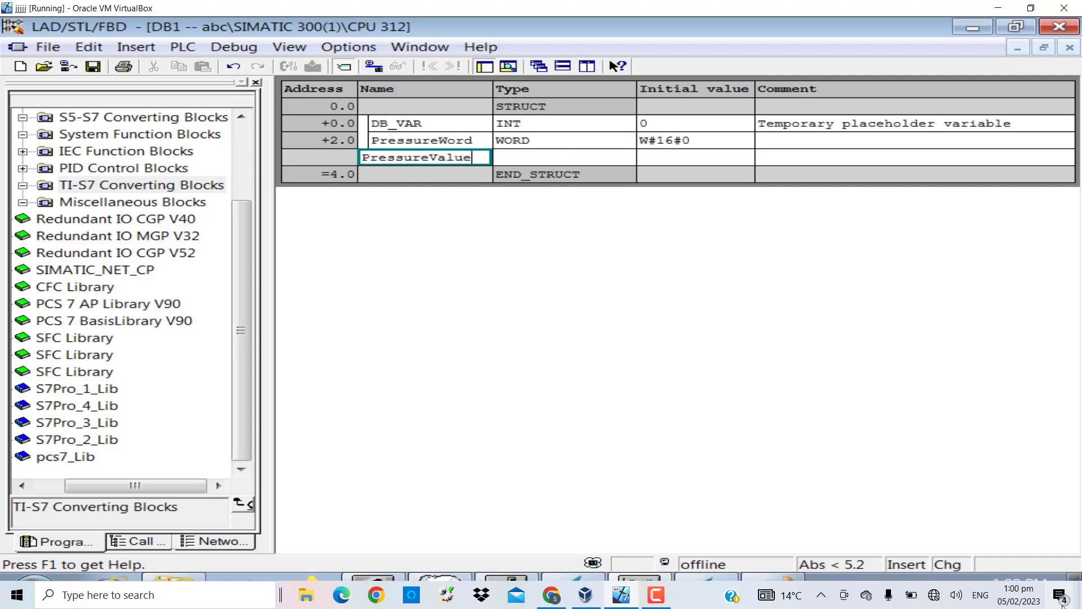
key(Tab)
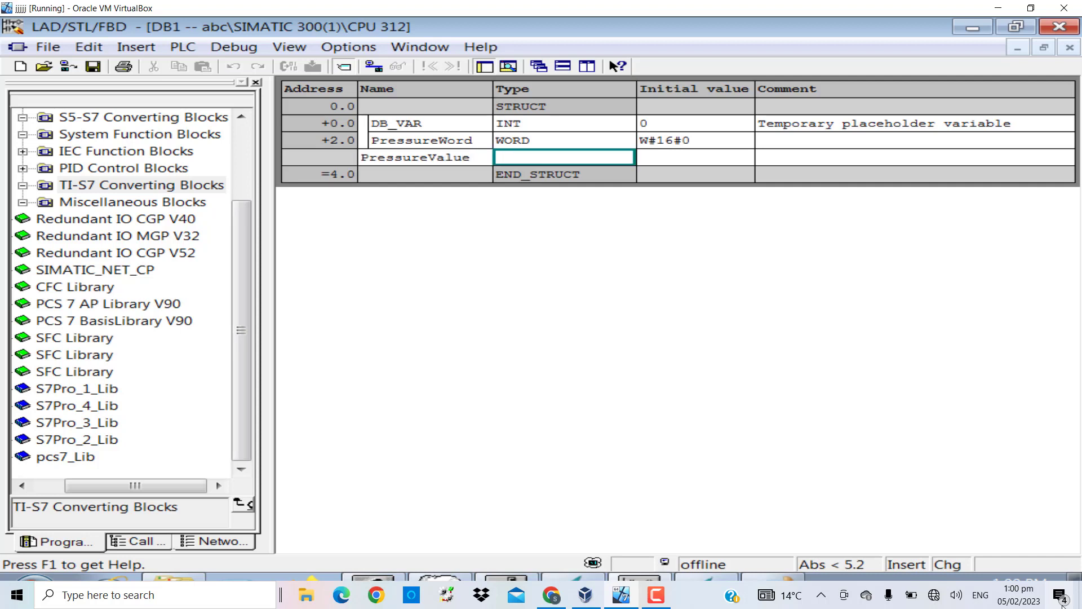
text(REAL)
key(Tab)
key(Tab)
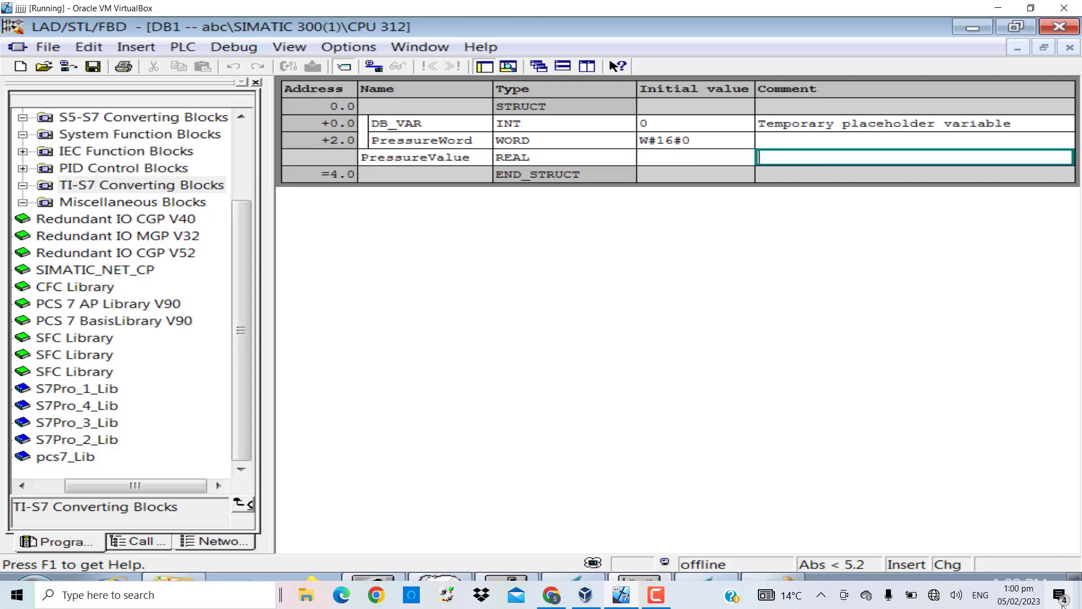
key(Return)
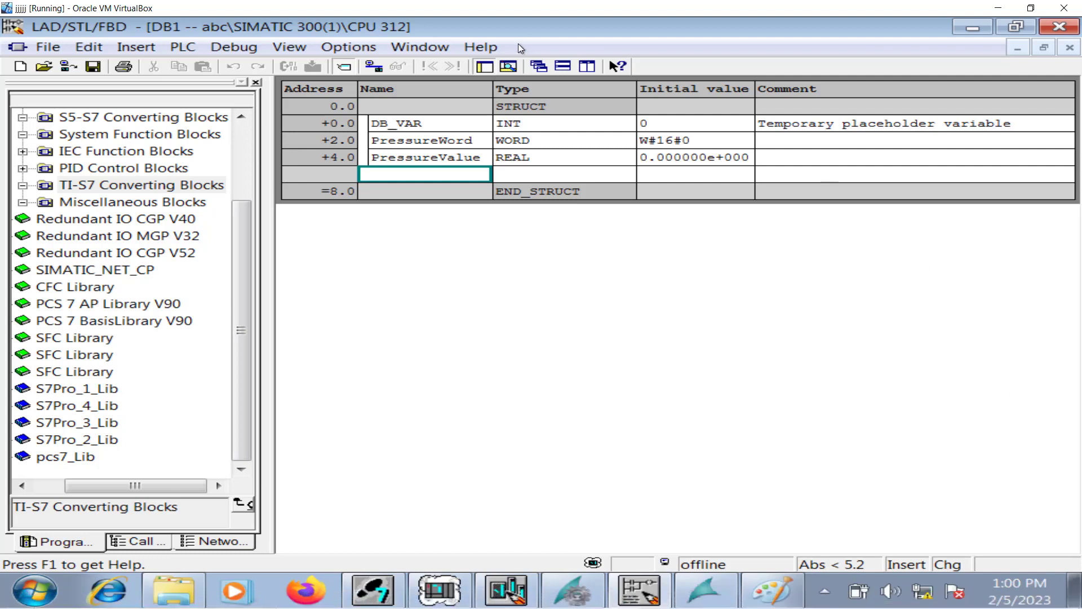
click(93, 67)
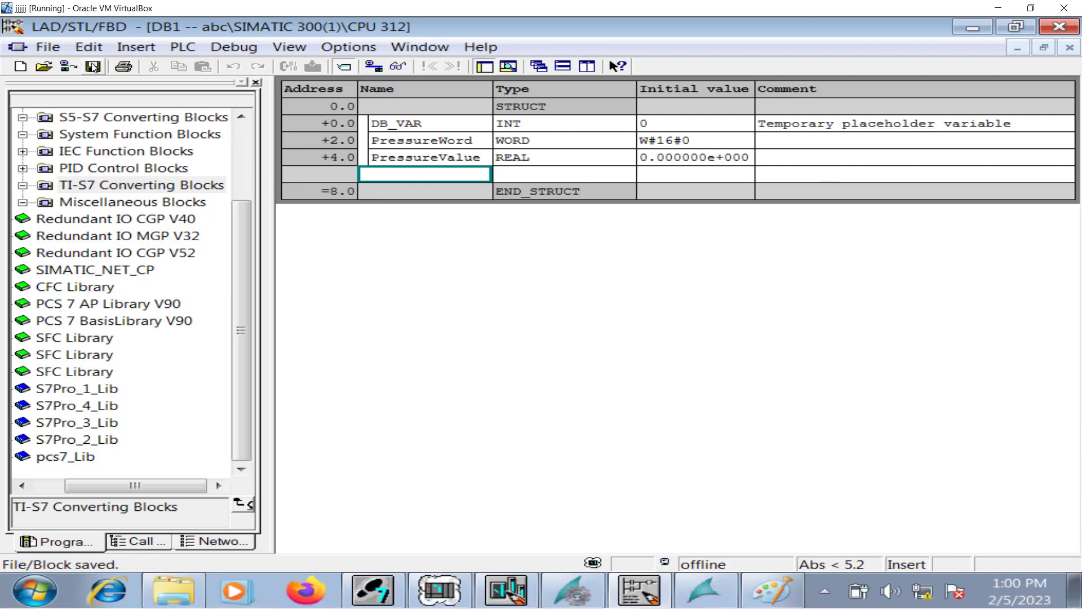
click(387, 169)
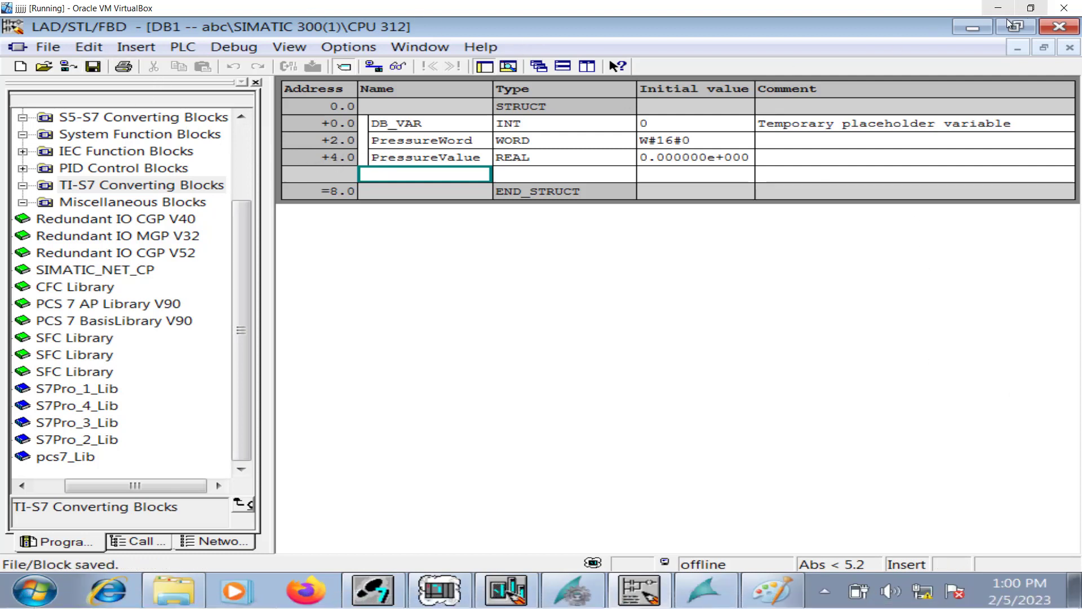
Address the SCALE block's RET_VAL as DB1.DBW0 and OUT as DB1.DBD2 in OB1
click(984, 28)
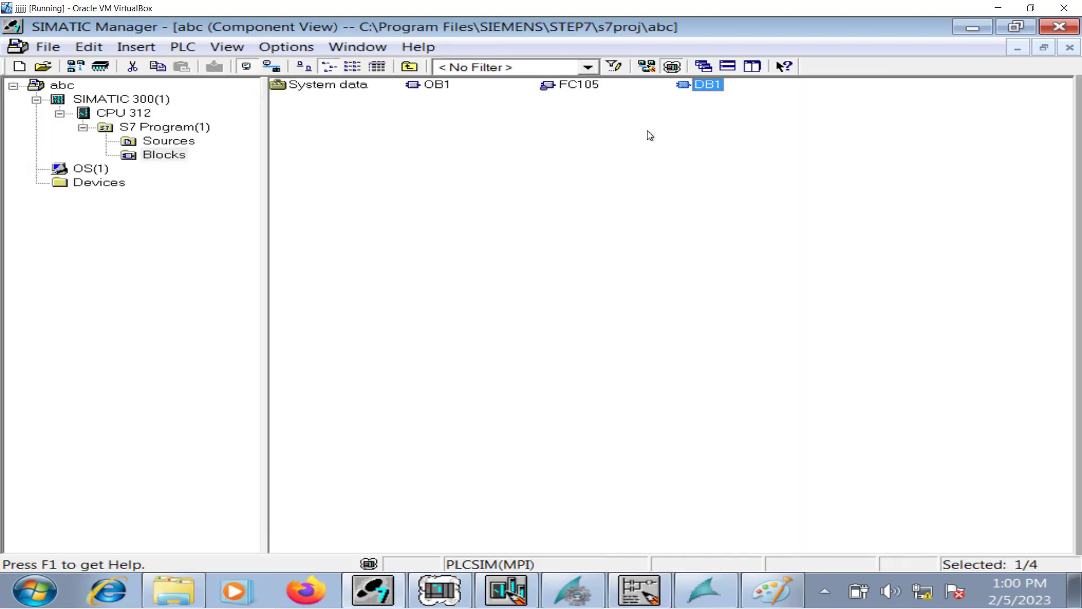
click(640, 590)
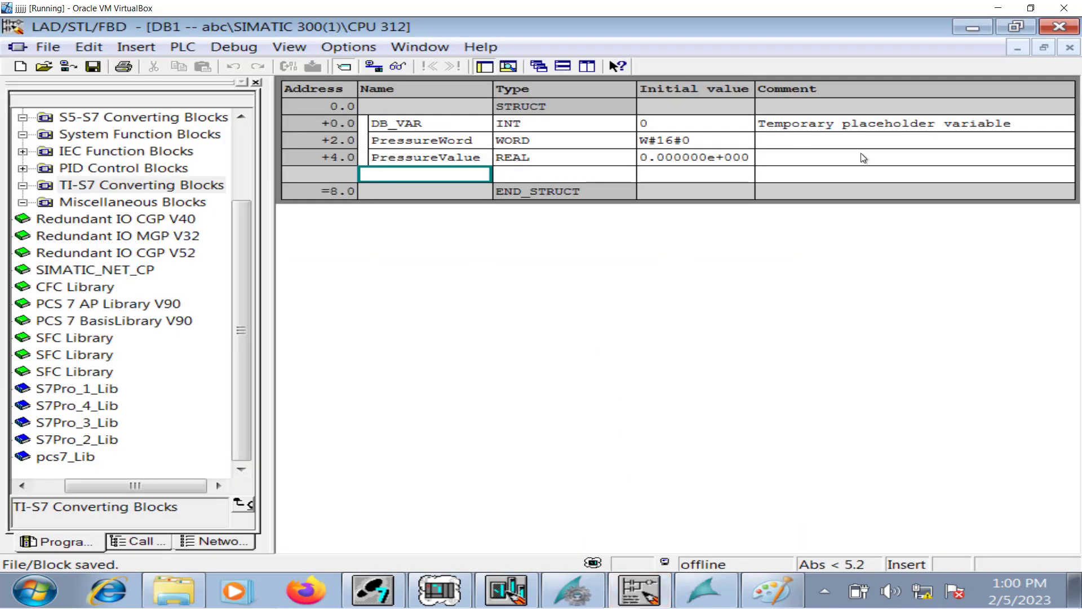
click(1019, 47)
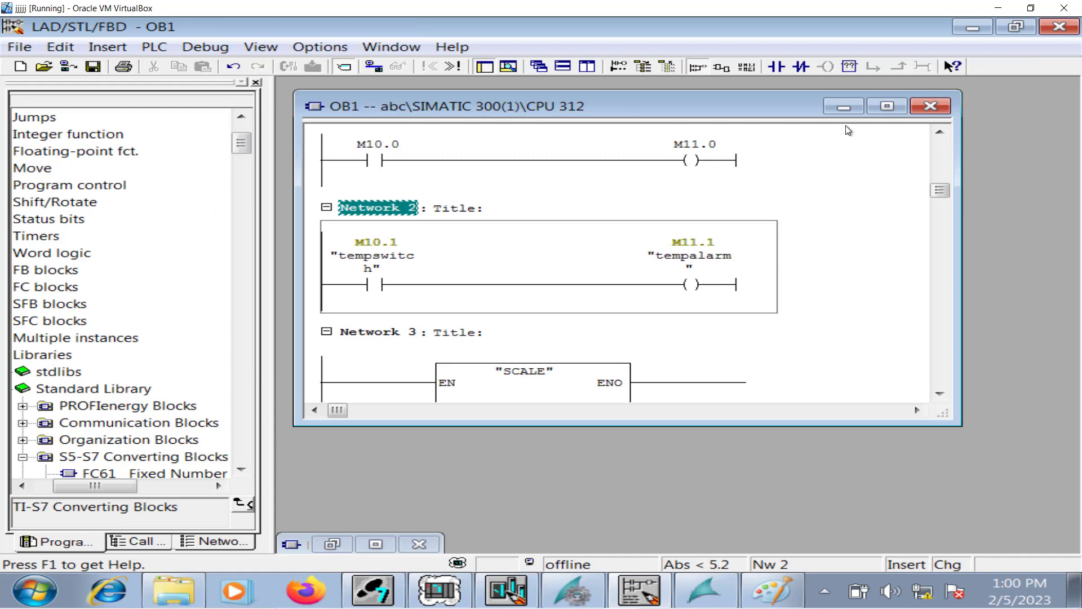
click(886, 106)
click(620, 367)
text(m)
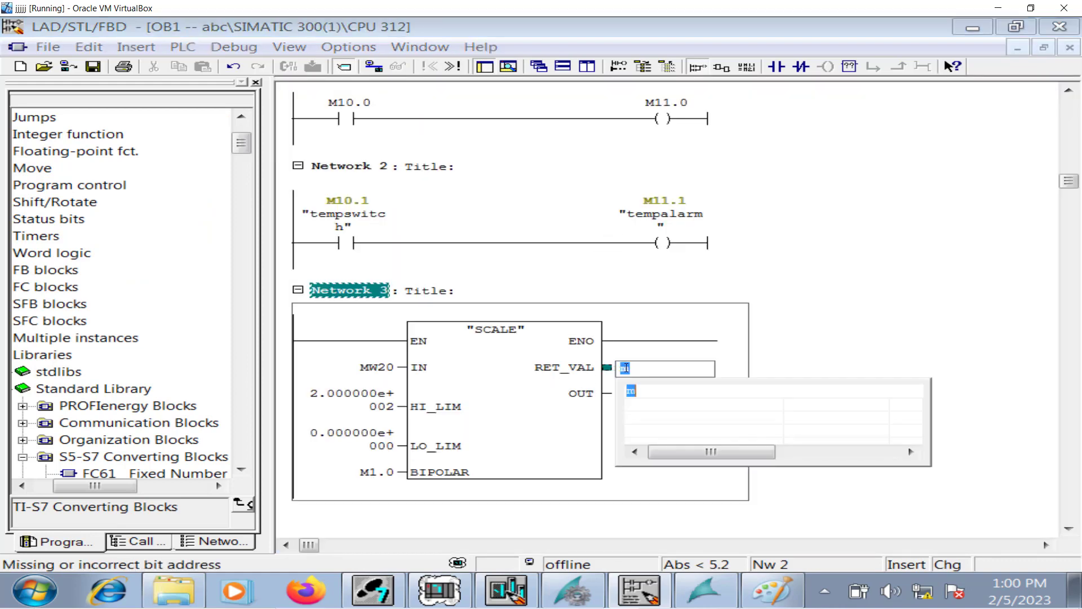
text(DB1.DBW0)
key(Return)
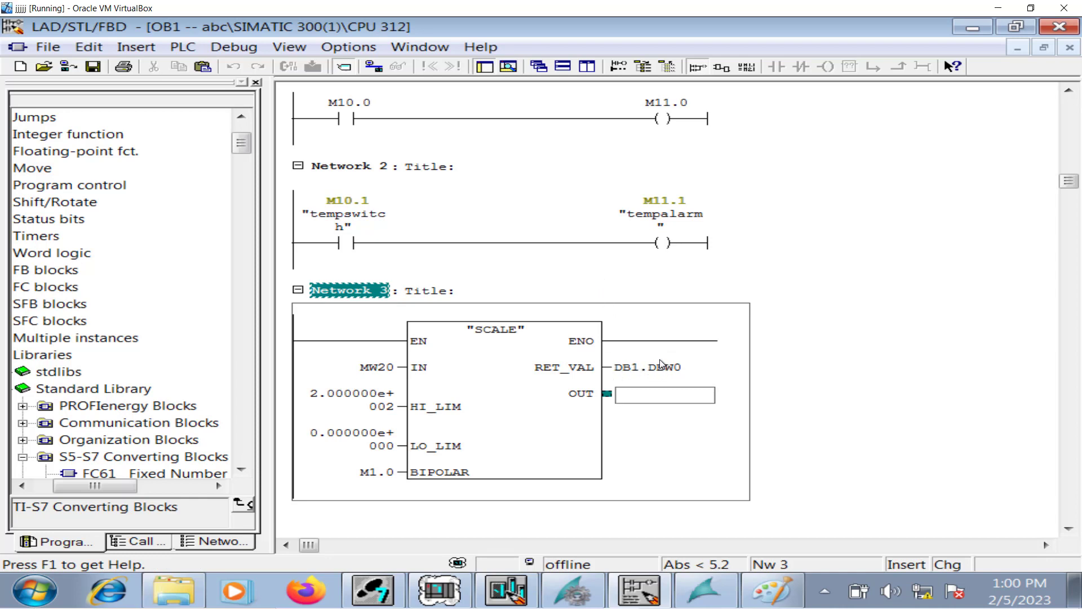
text(DB)
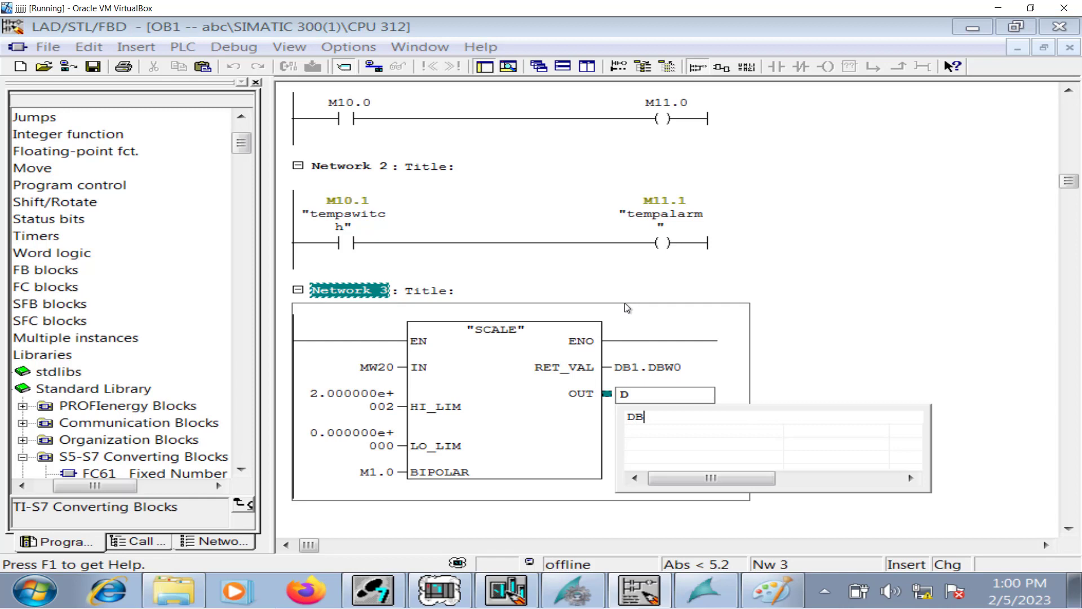
text(1.DBD2)
key(Return)
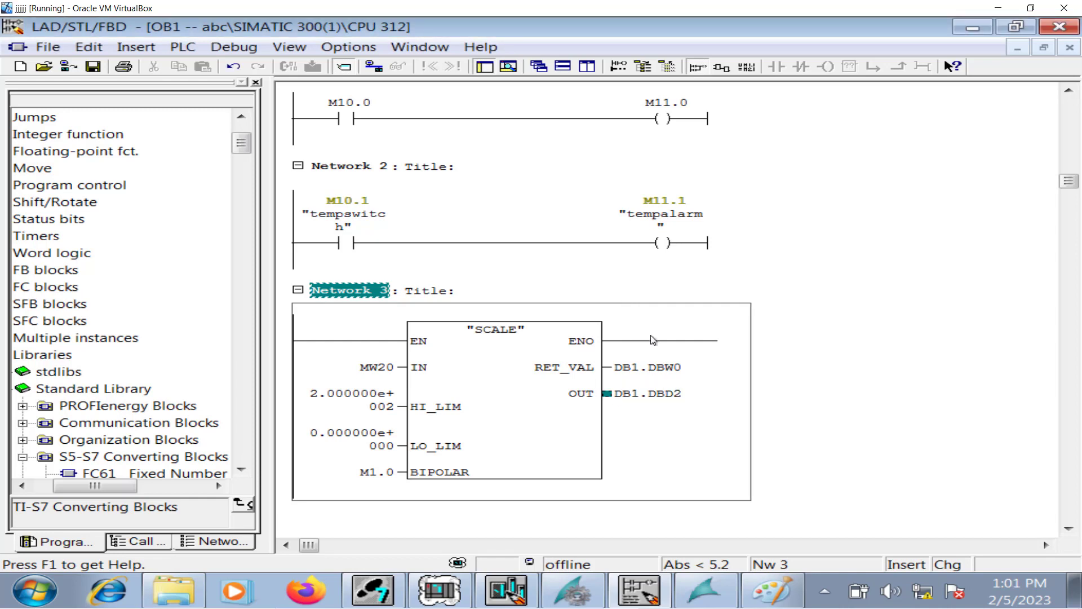
click(1019, 48)
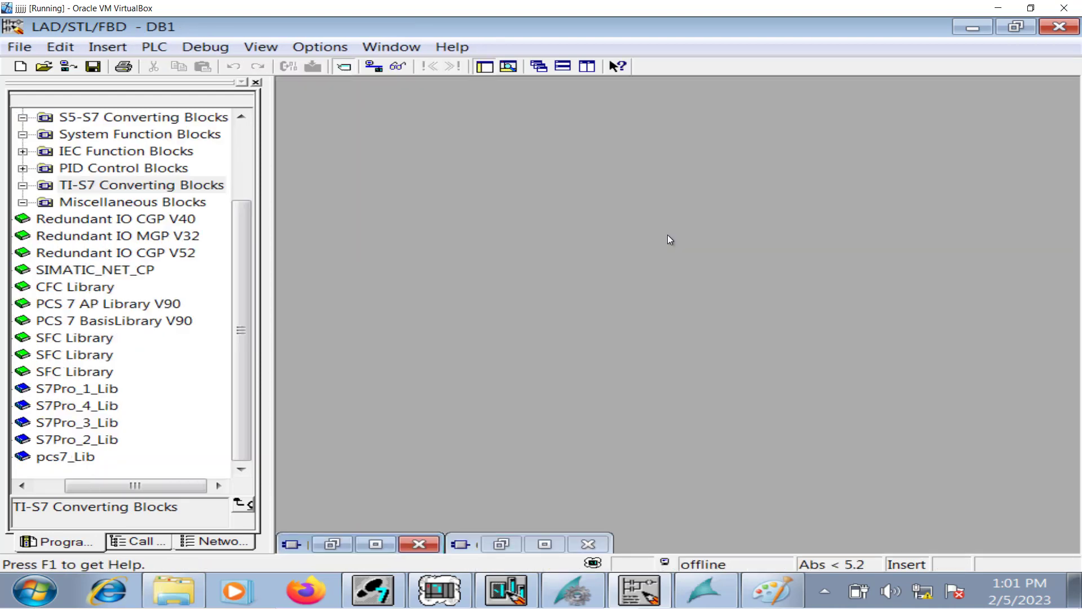
Check in DB1 that PressureValue sits at address 4.0, then return to OB1
click(382, 547)
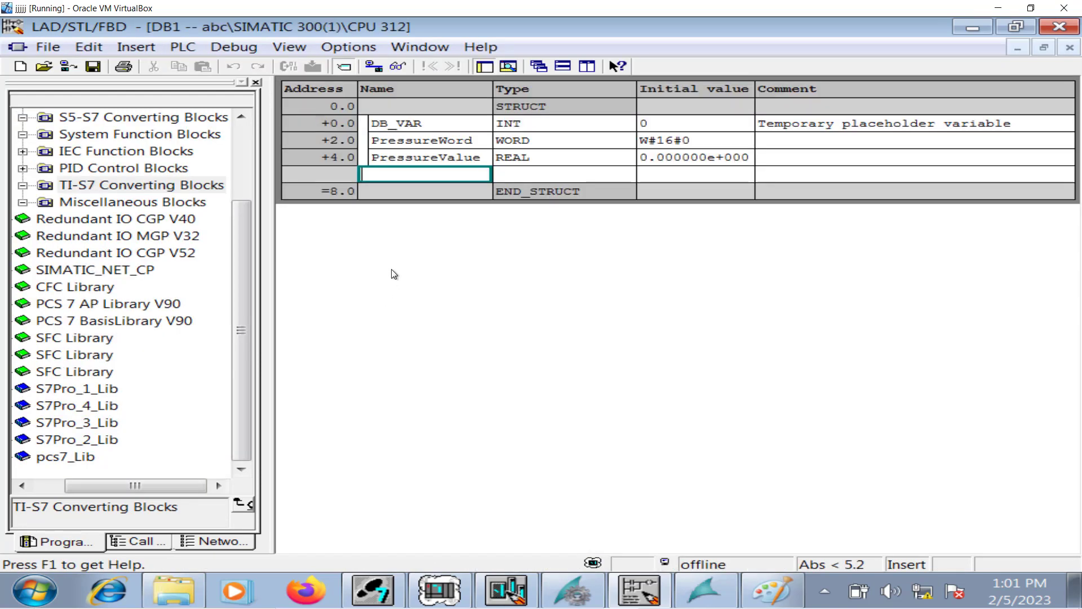
click(329, 157)
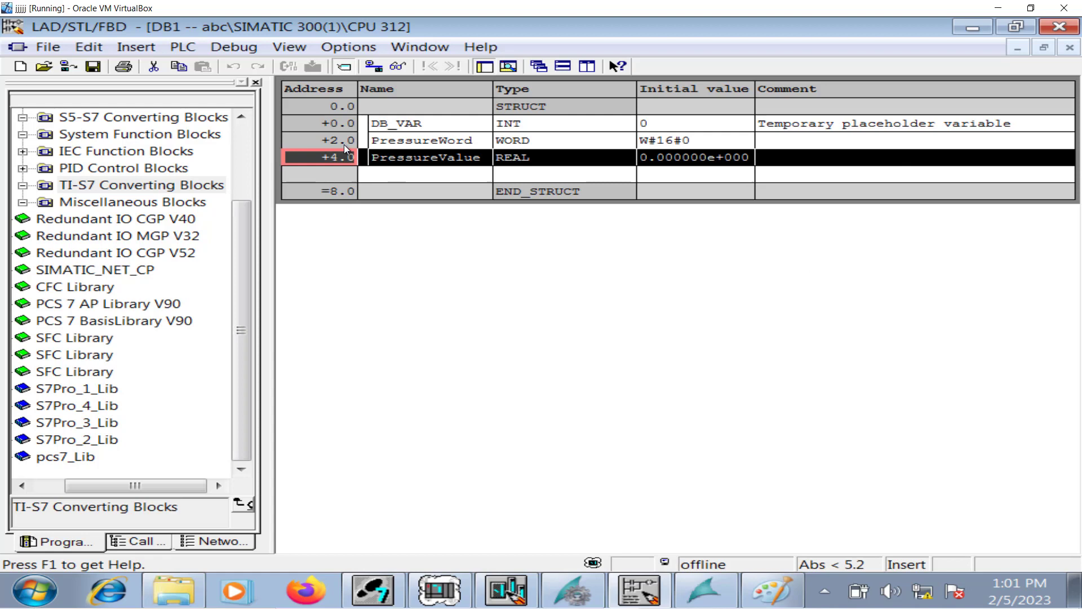
click(1016, 50)
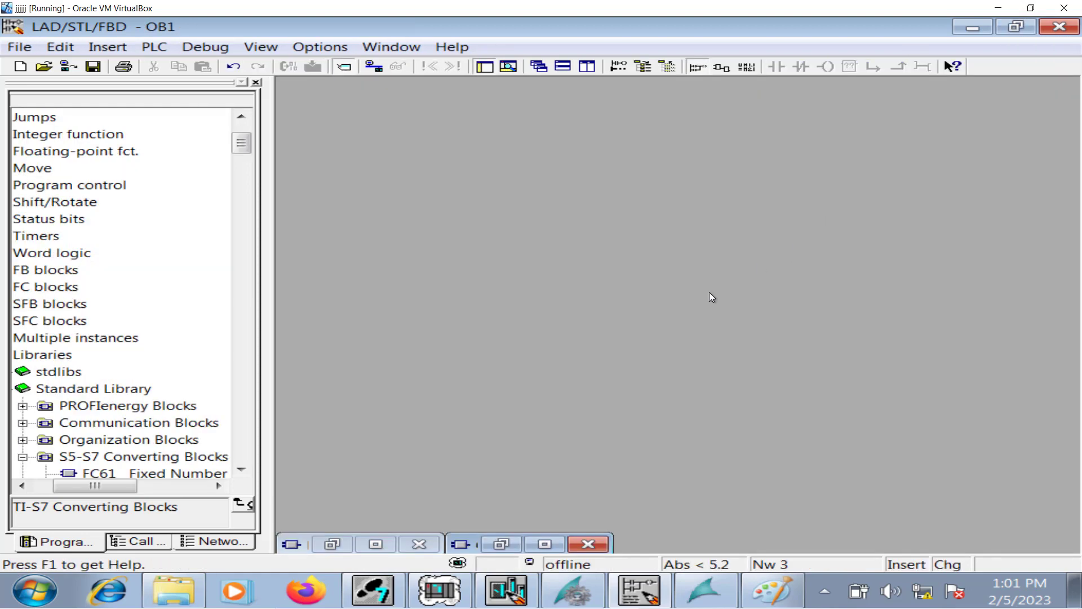
click(546, 543)
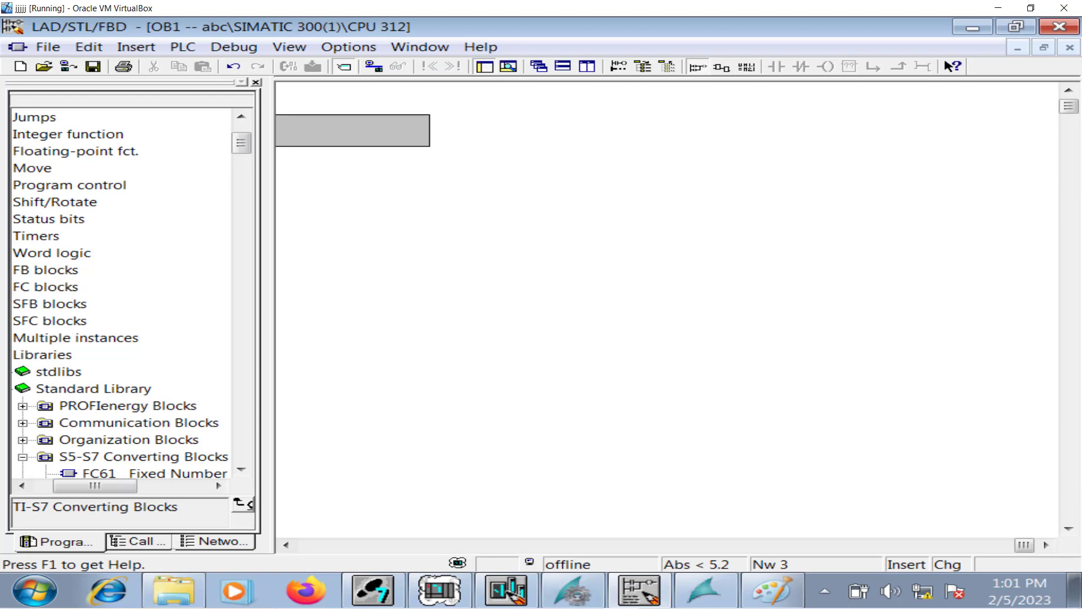
click(287, 544)
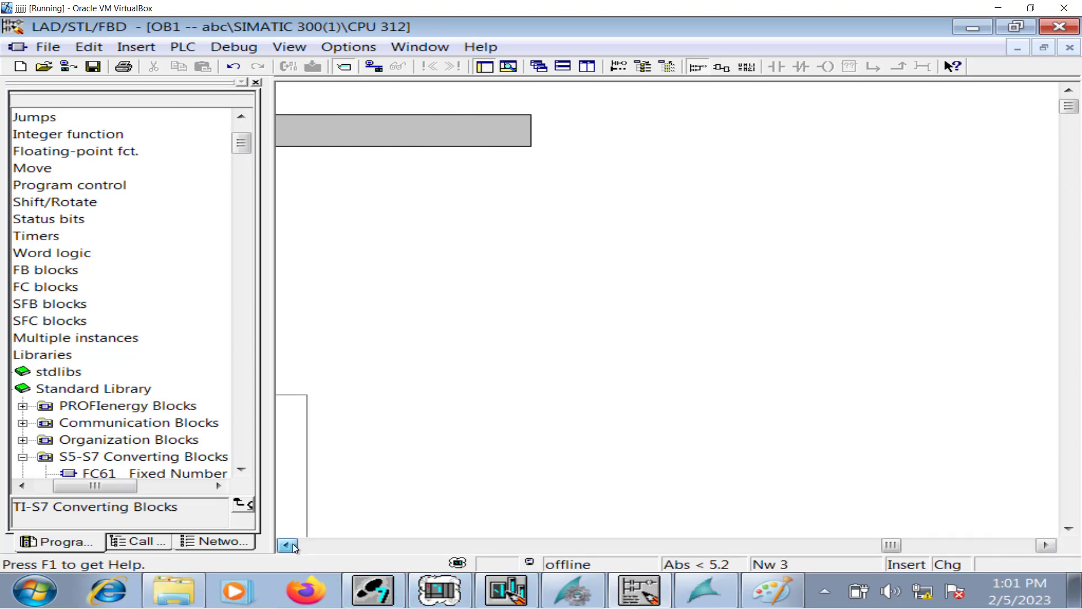
drag(292, 544, 293, 545)
Change RET_VAL to DB1.DBW2 and OUT to DB1.DBD4, then save OB1
click(568, 459)
click(576, 460)
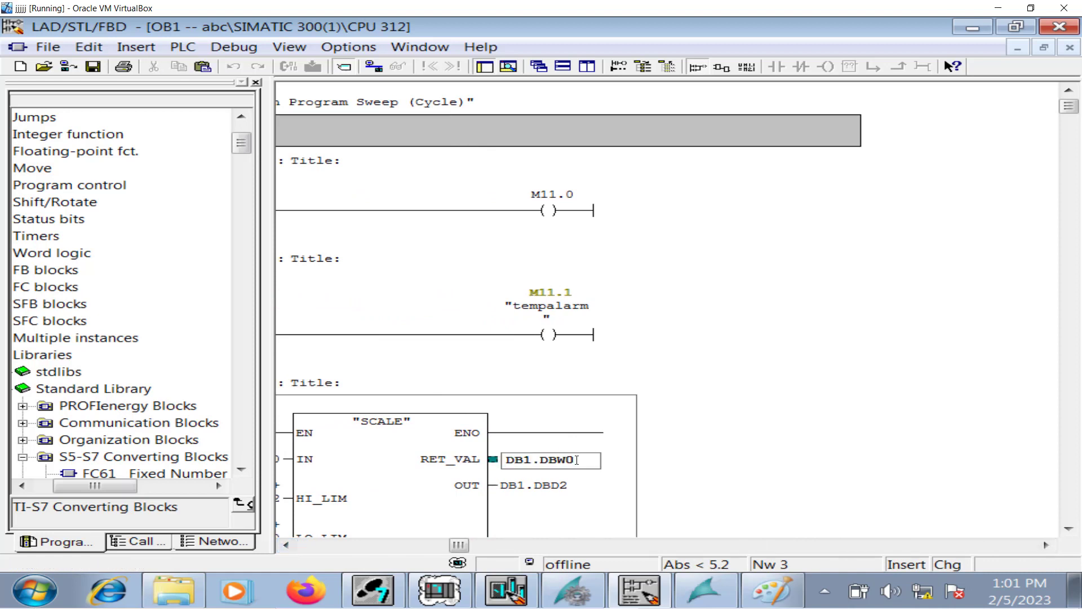
key(BackSpace)
text(2)
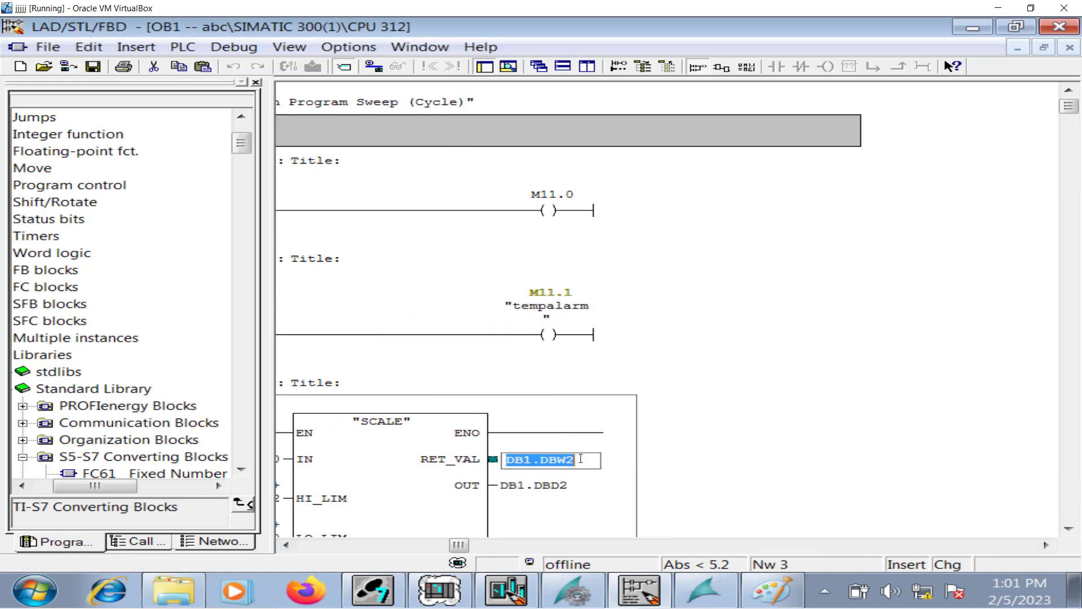
key(Return)
click(575, 485)
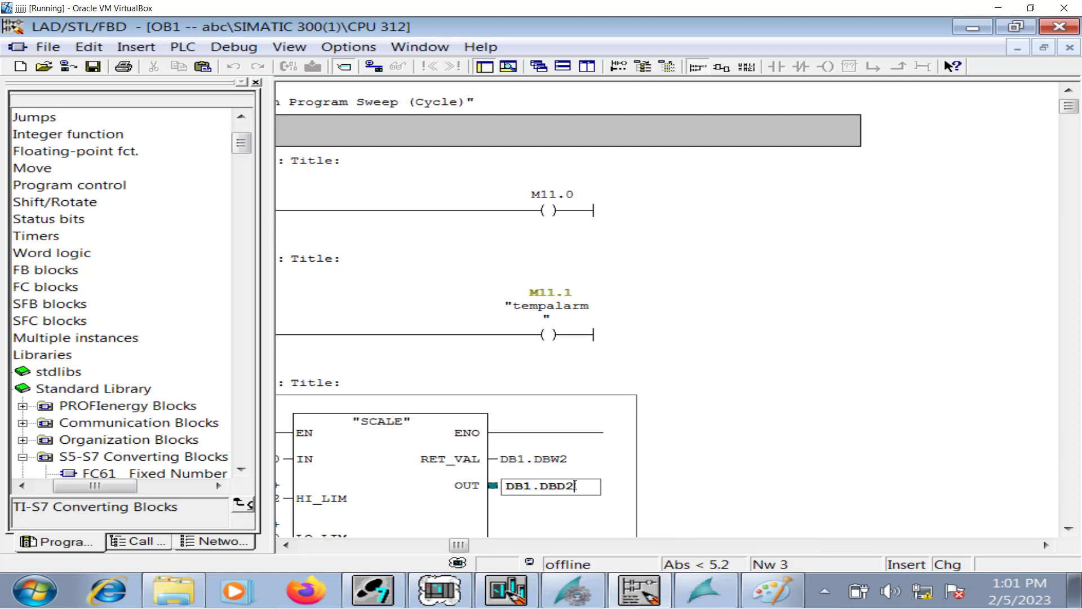
key(BackSpace)
text(4)
key(Return)
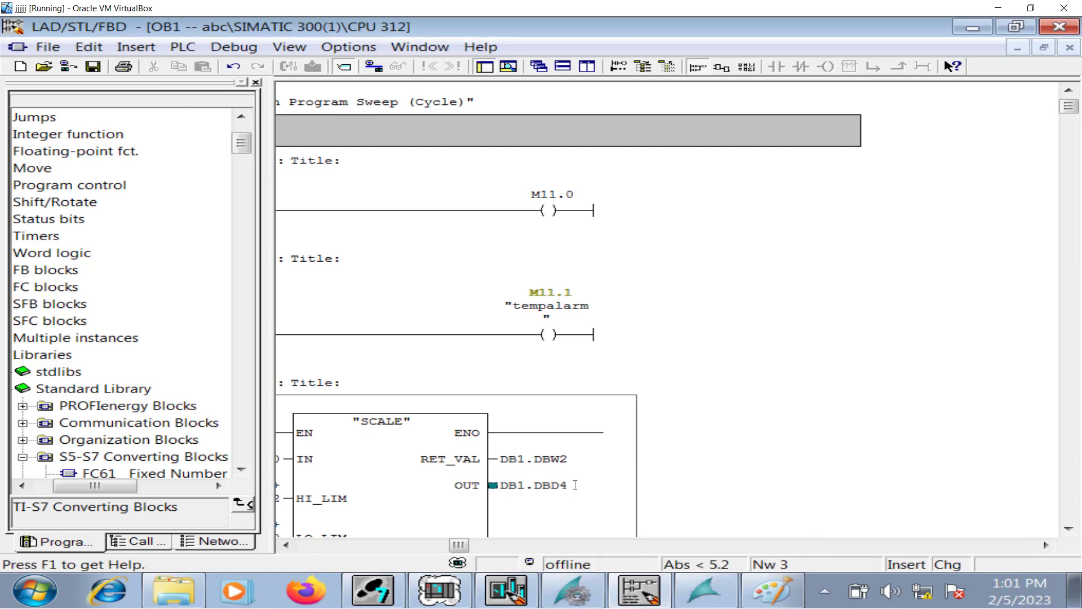
scroll(632, 419, down, 3)
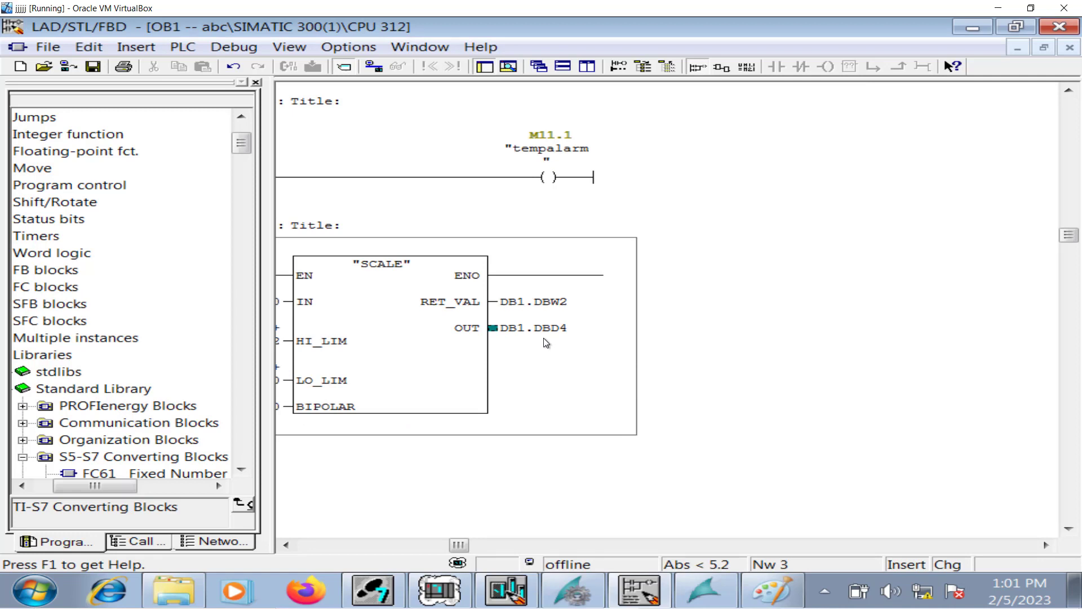
drag(458, 548, 304, 546)
click(93, 66)
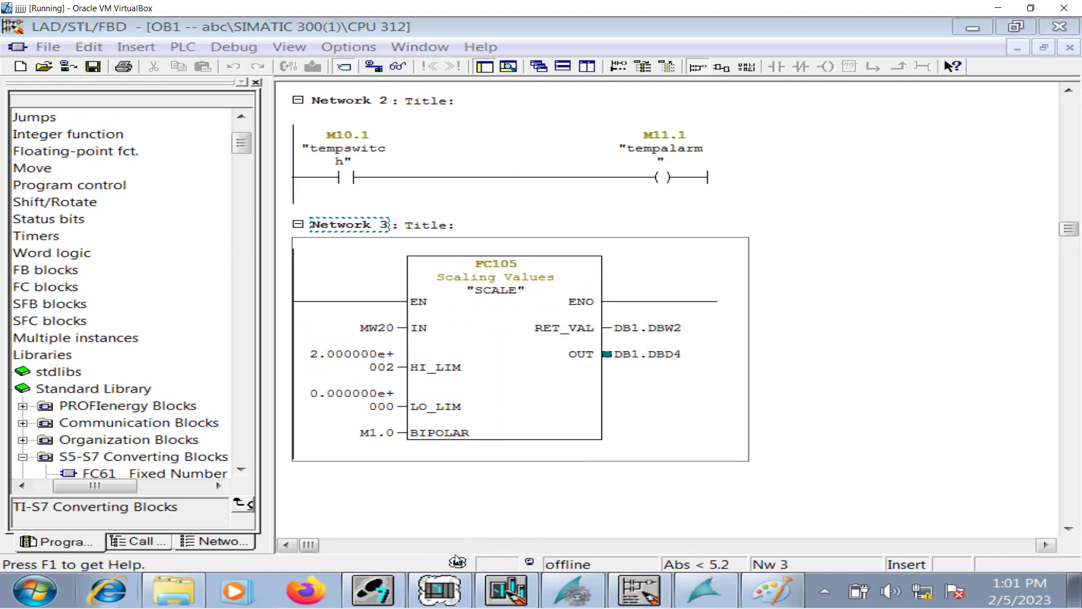
Download SIMATIC 300(1), accepting the warnings, overwriting OB1, DB1 and FC105, and restarting the CPU
click(385, 590)
right_click(133, 99)
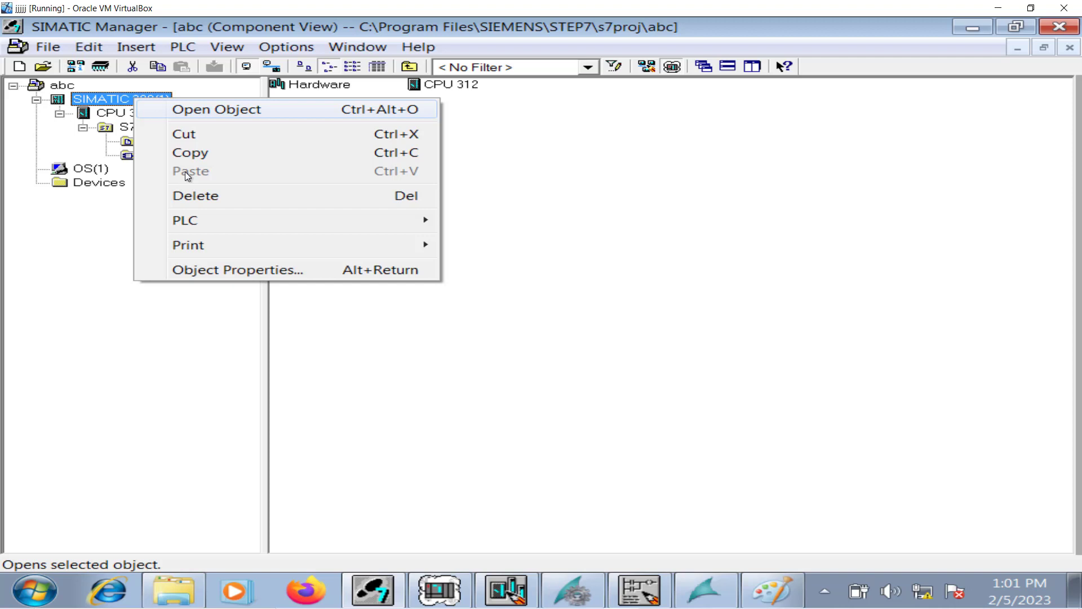
mouse_move(394, 221)
click(470, 224)
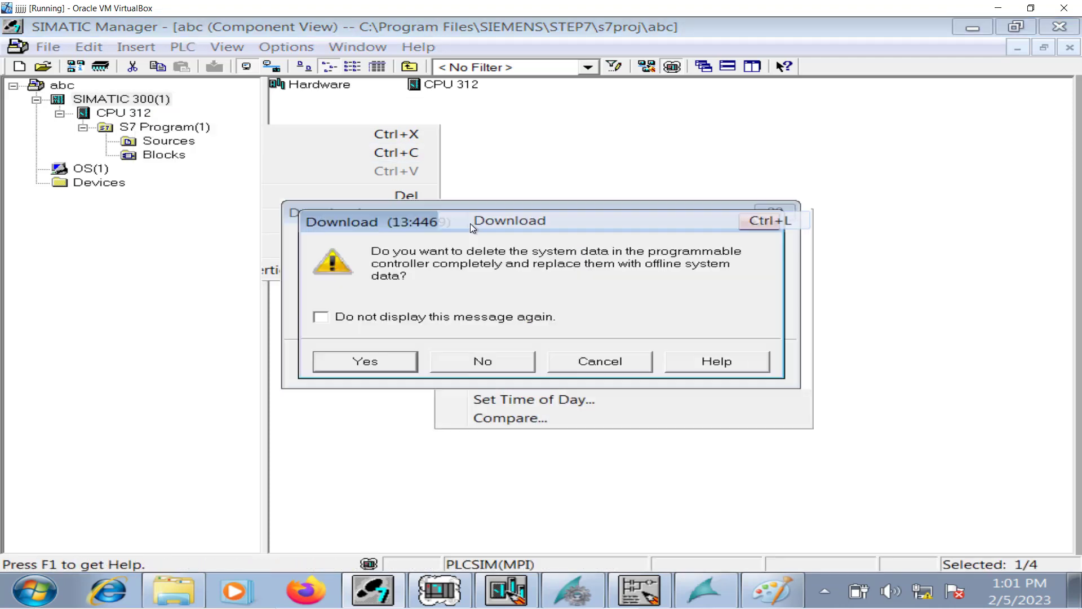
click(413, 361)
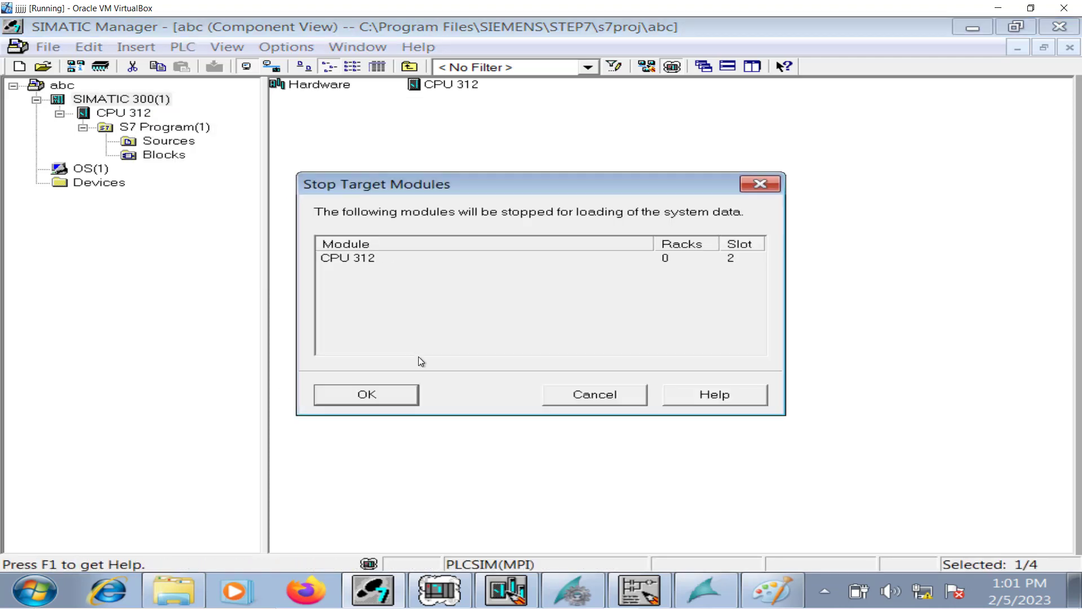
click(413, 393)
click(82, 191)
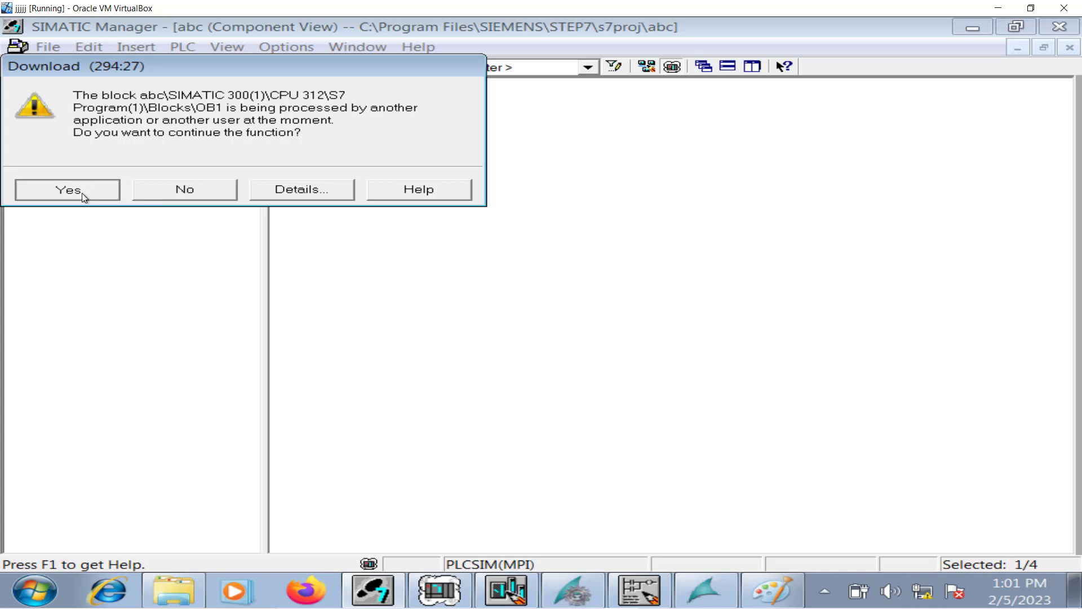
click(247, 360)
click(107, 193)
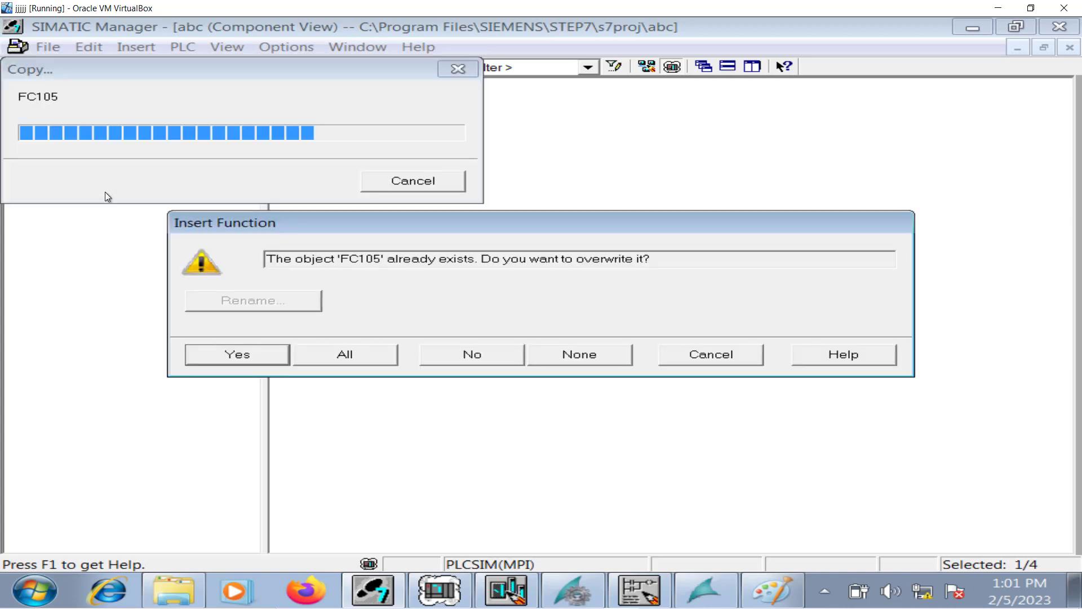
click(346, 360)
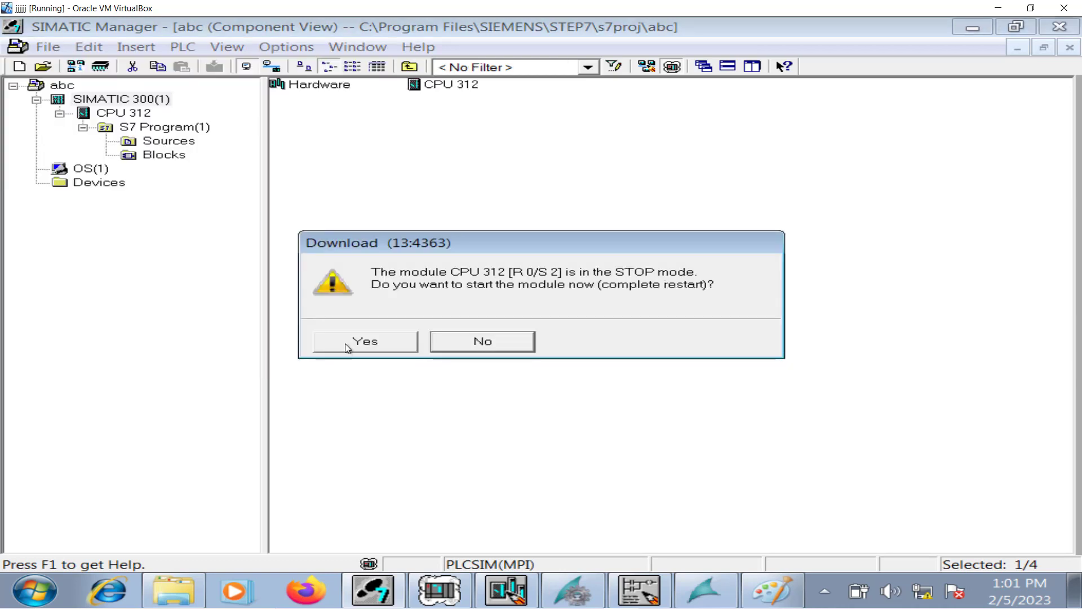
click(345, 343)
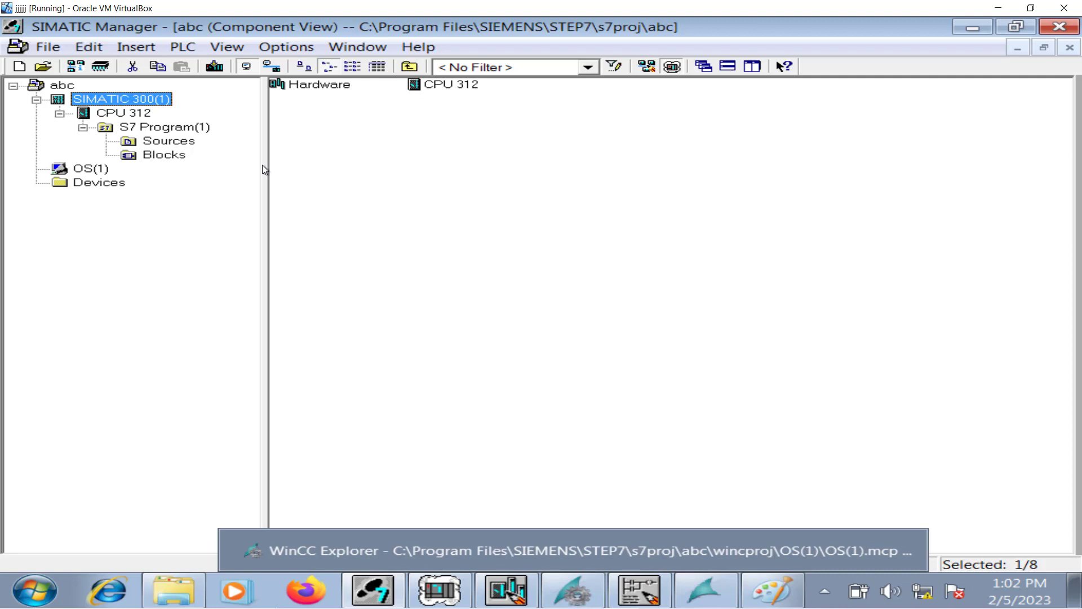
click(164, 156)
Open OB1 in the LAD/STL/FBD editor and switch on online monitoring
double_click(429, 87)
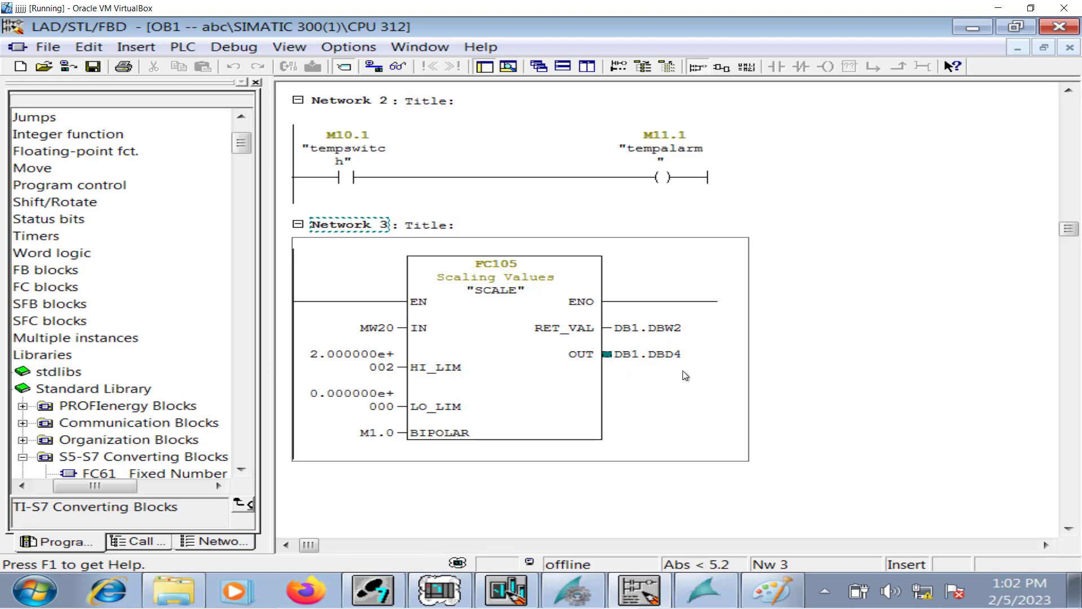
mouse_move(625, 365)
click(398, 67)
mouse_move(653, 350)
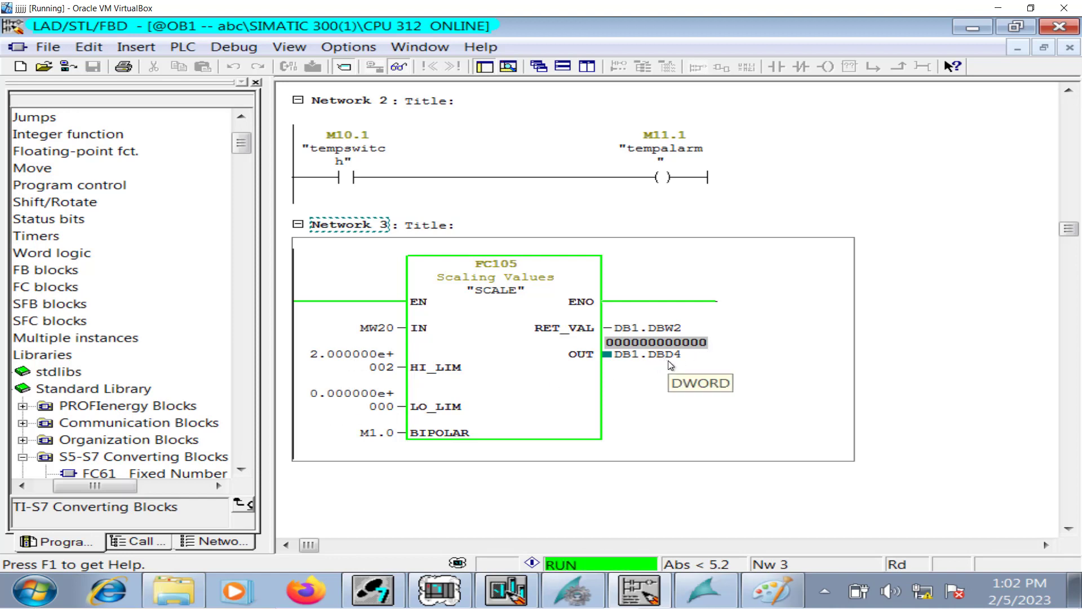
Enter 45AB into MW 20 in S7-PLCSIM so SCALE's output reads 129.015
key(alt+Tab)
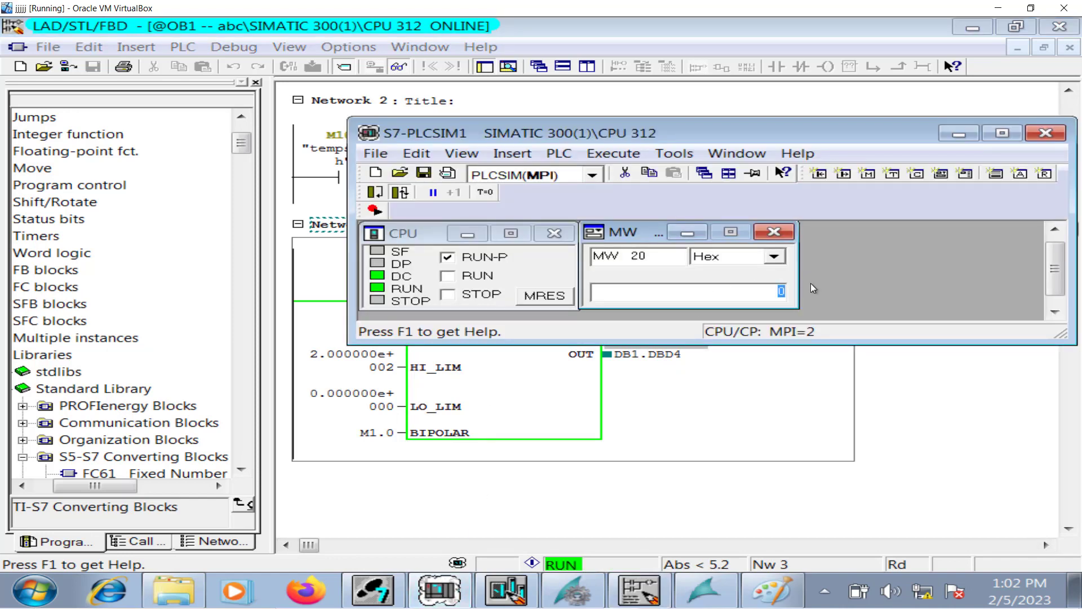
text(45AB)
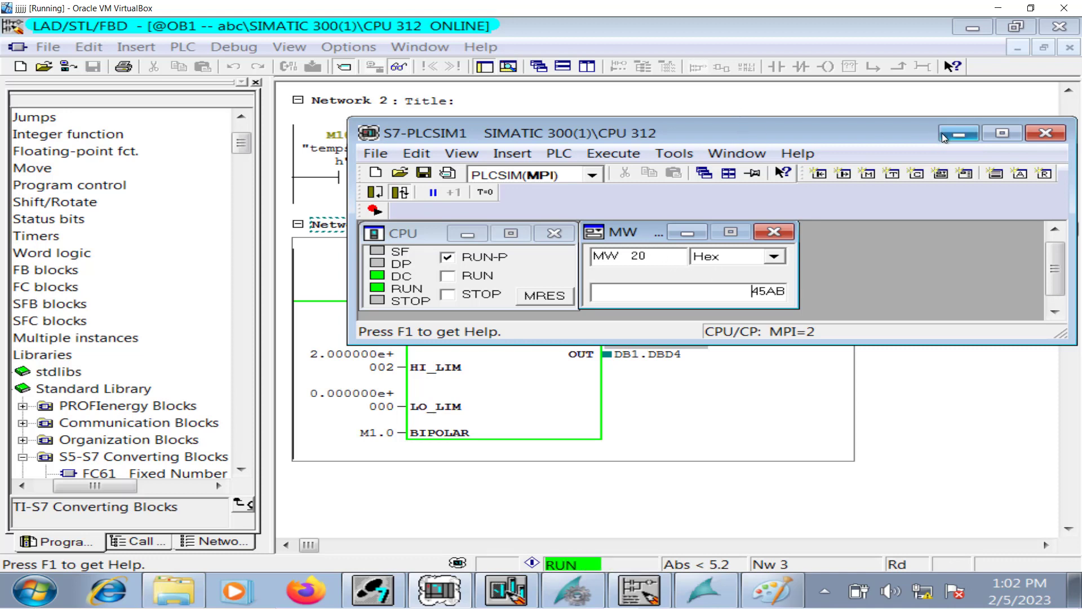
click(959, 133)
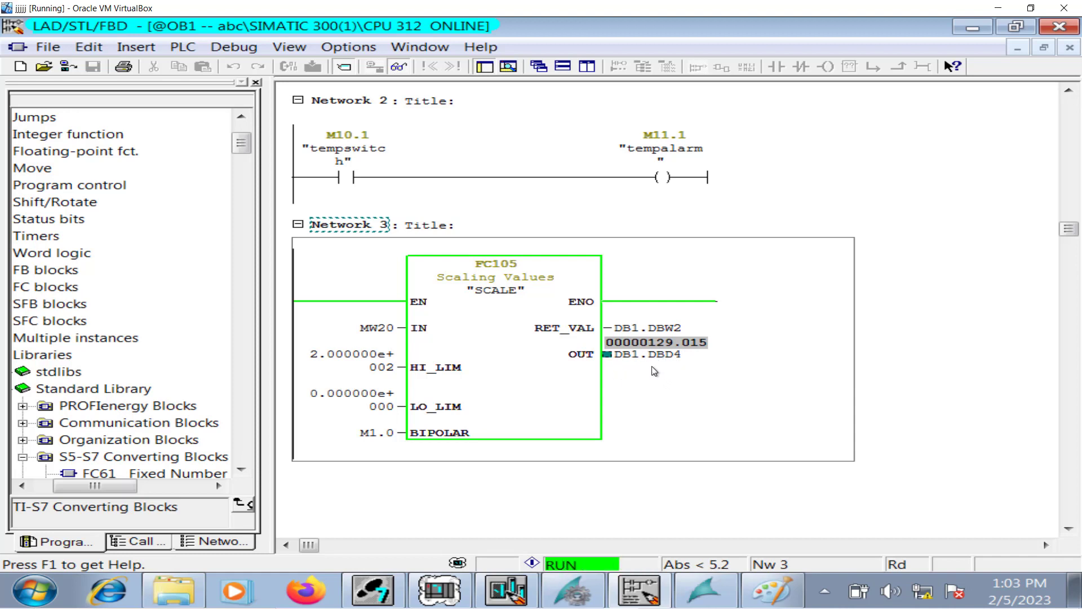
Open Tag Management in WinCC Configuration Studio and show NewConnection_1's tags
click(567, 601)
click(103, 125)
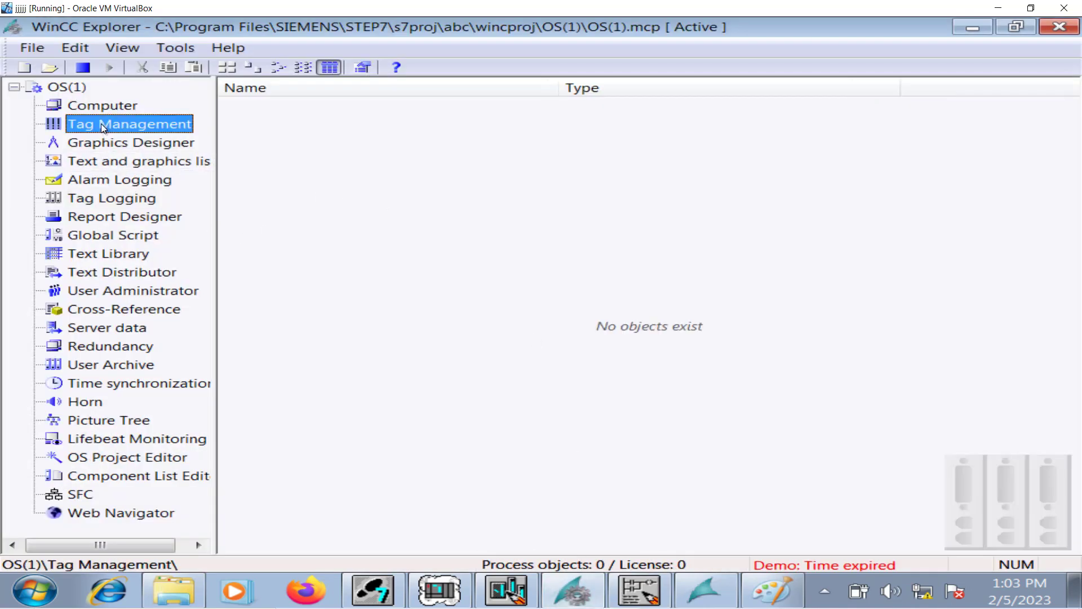
double_click(101, 123)
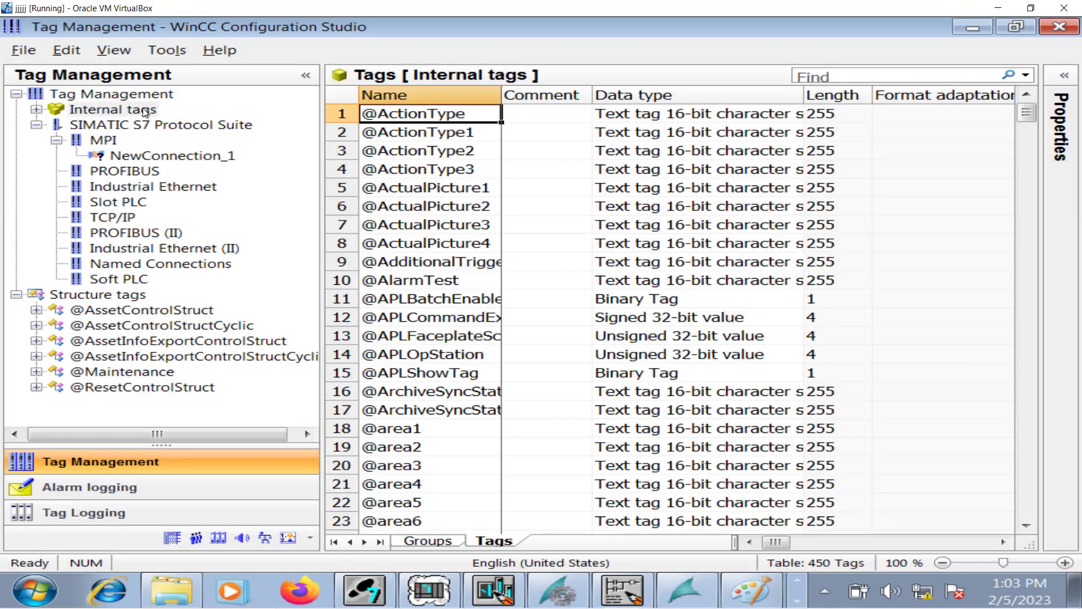
click(139, 159)
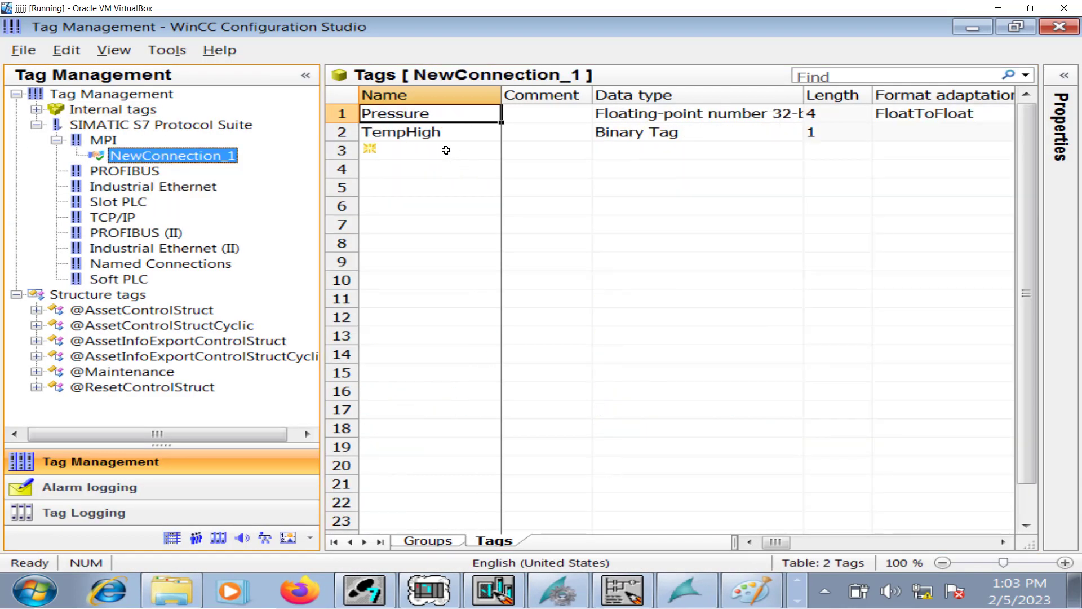
Delete the Pressure and TempHigh tags, leaving NewConnection_1 empty
right_click(372, 118)
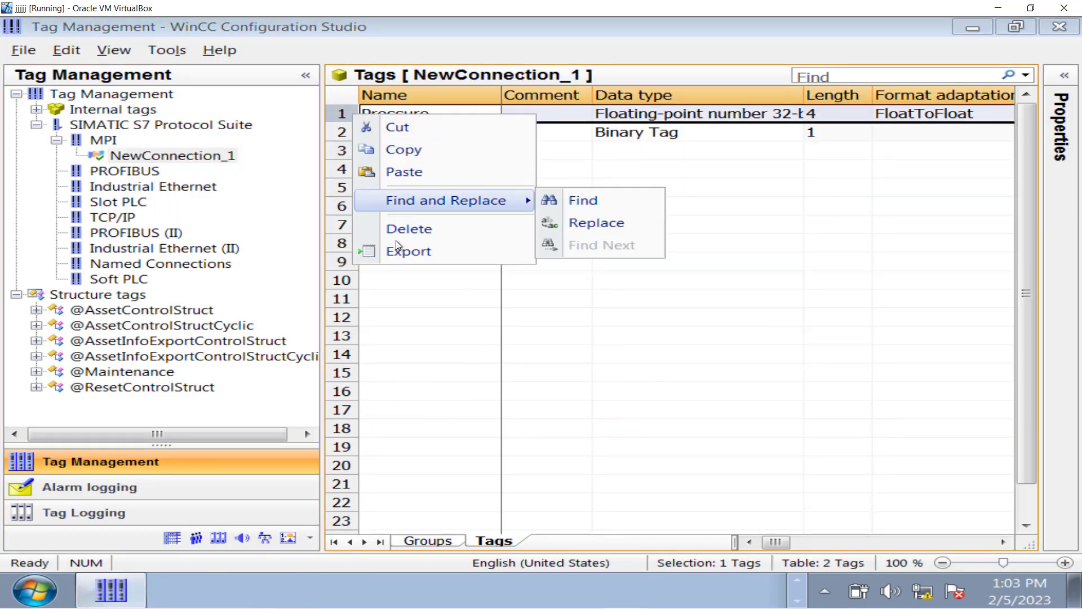
click(407, 228)
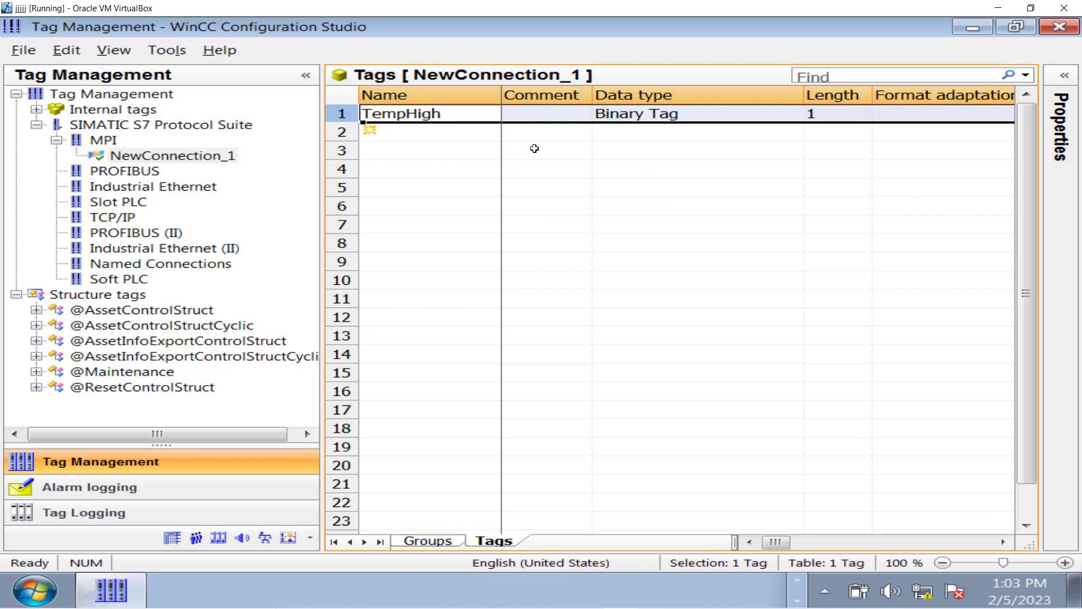
right_click(340, 119)
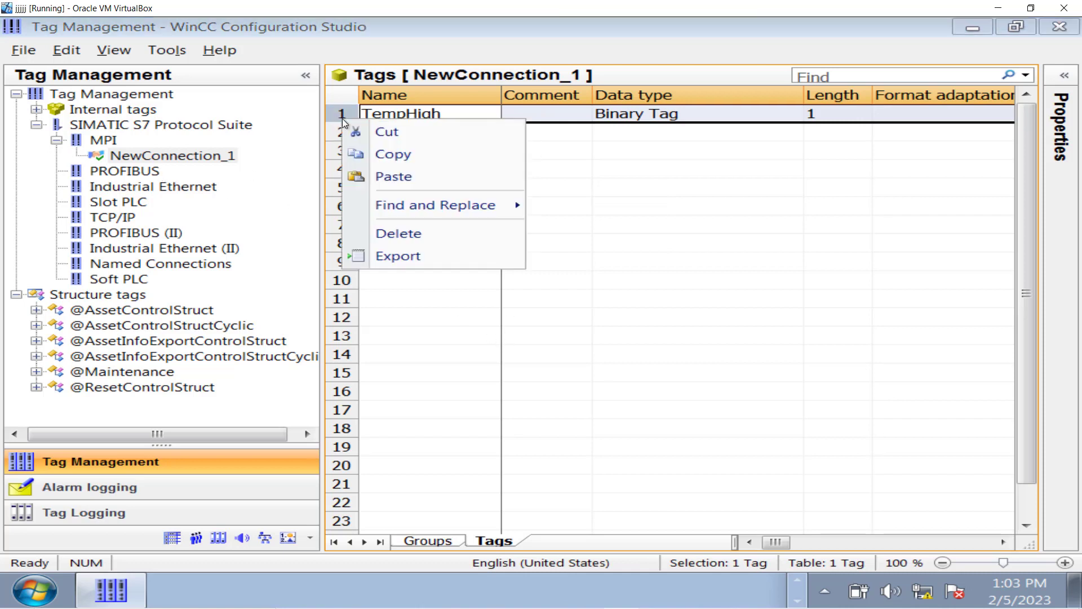
click(397, 235)
click(417, 115)
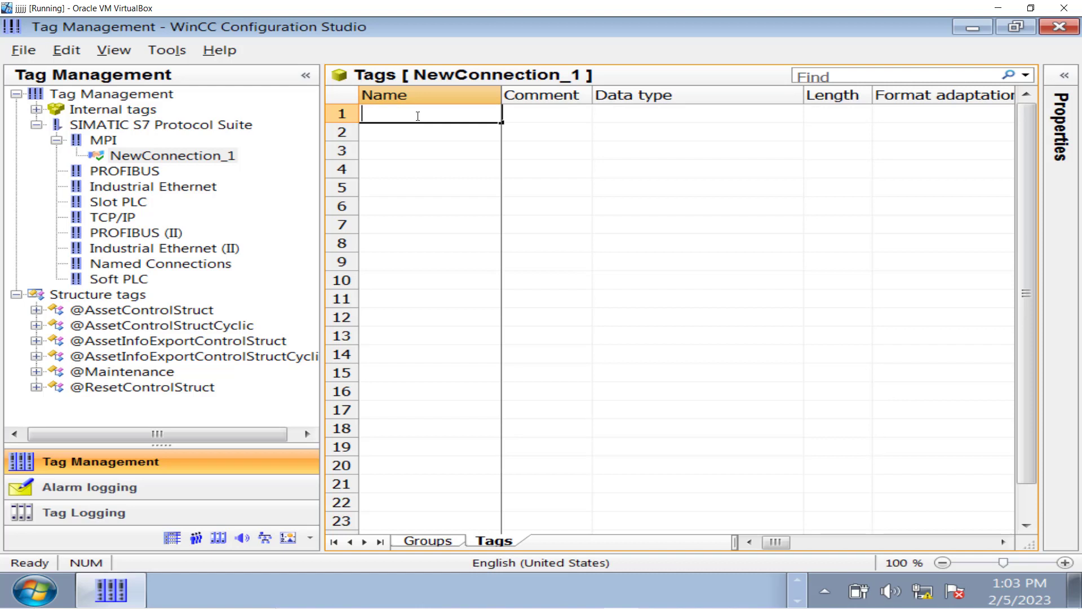
Add a tag named PumpPressure with data type Floating-point 32-bit
text(PumpPressure)
key(Return)
key(Tab)
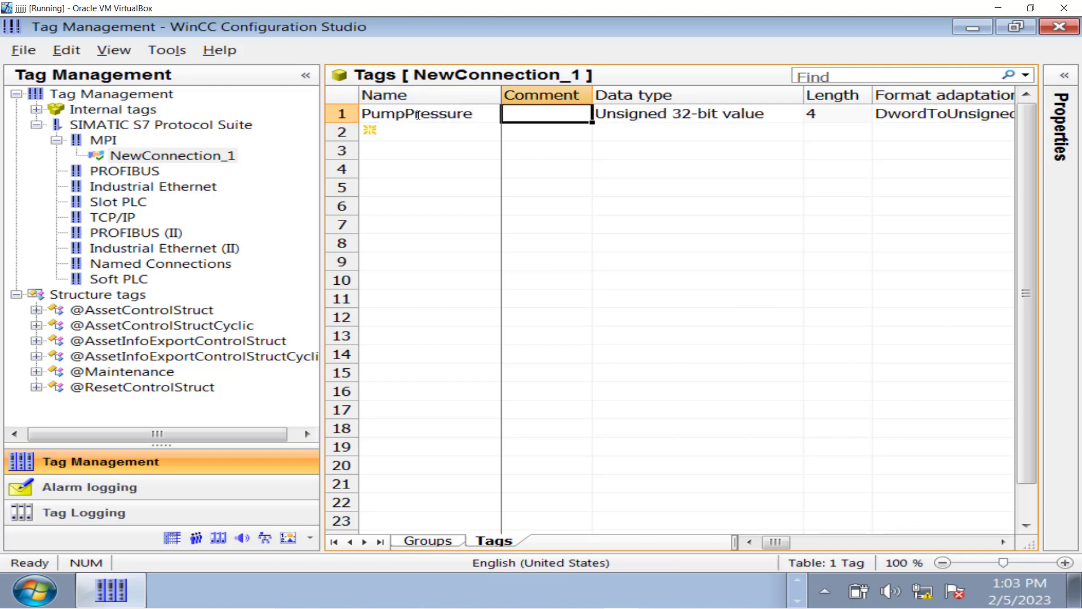
key(Tab)
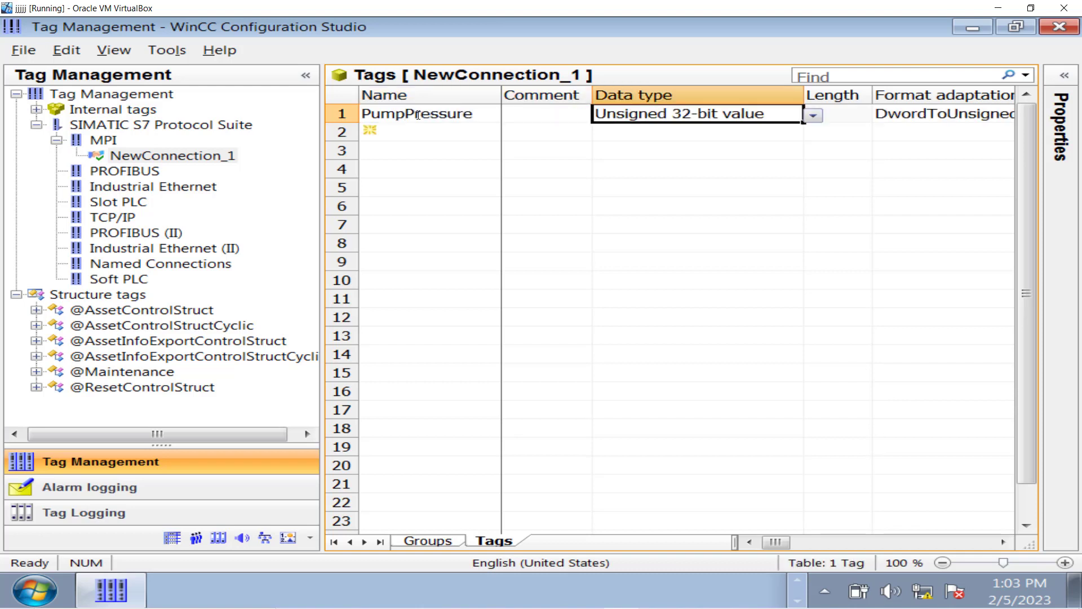
click(814, 118)
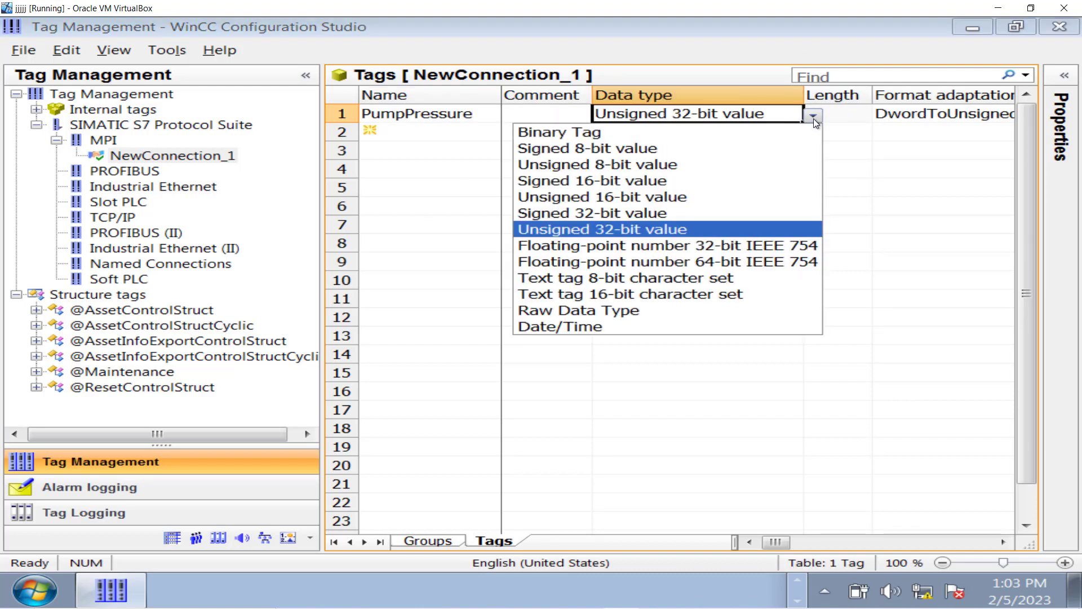
click(646, 251)
Set the PumpPressure tag's address to DB1,DD4
key(Tab)
key(Tab)
key(Tab)
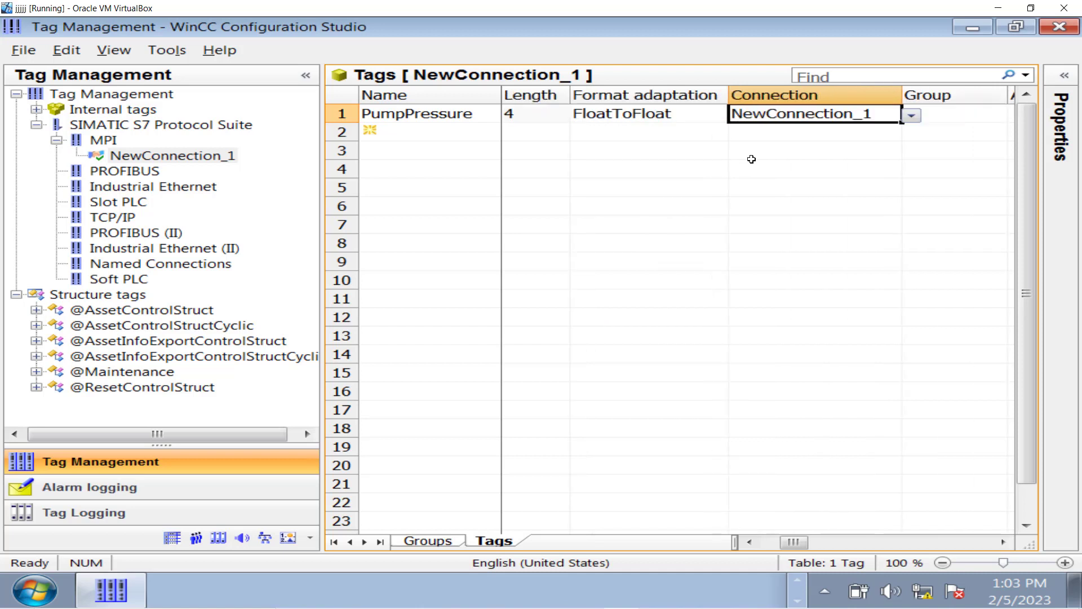
key(Tab)
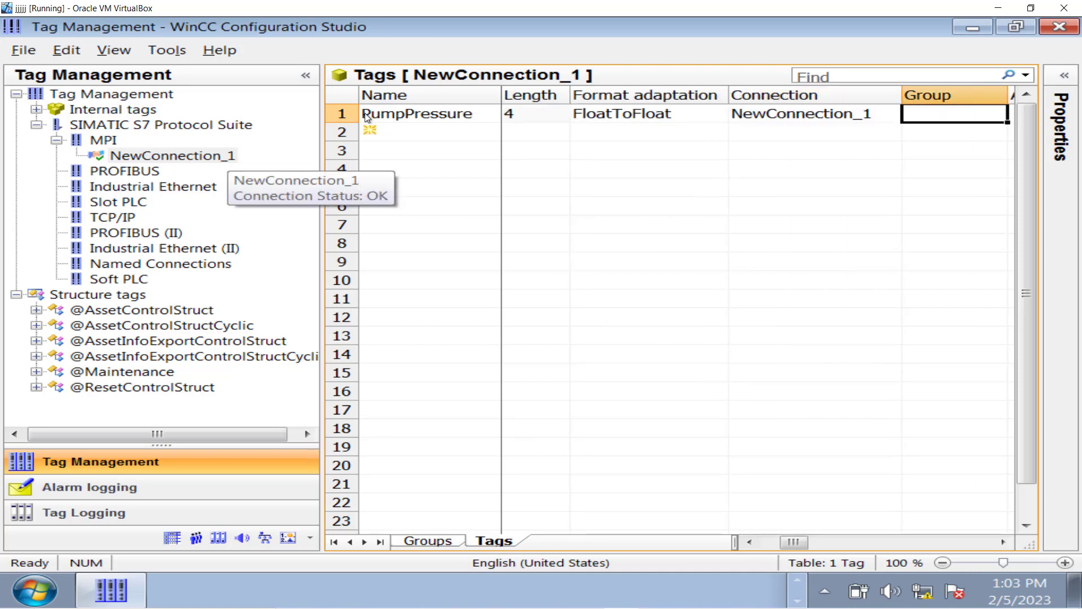
key(Tab)
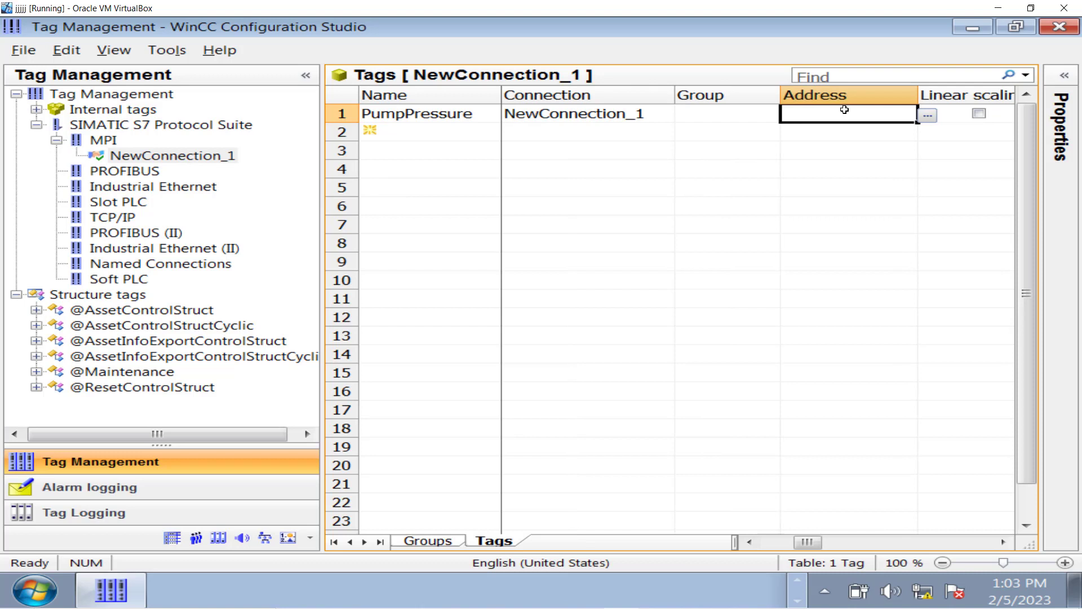
click(927, 116)
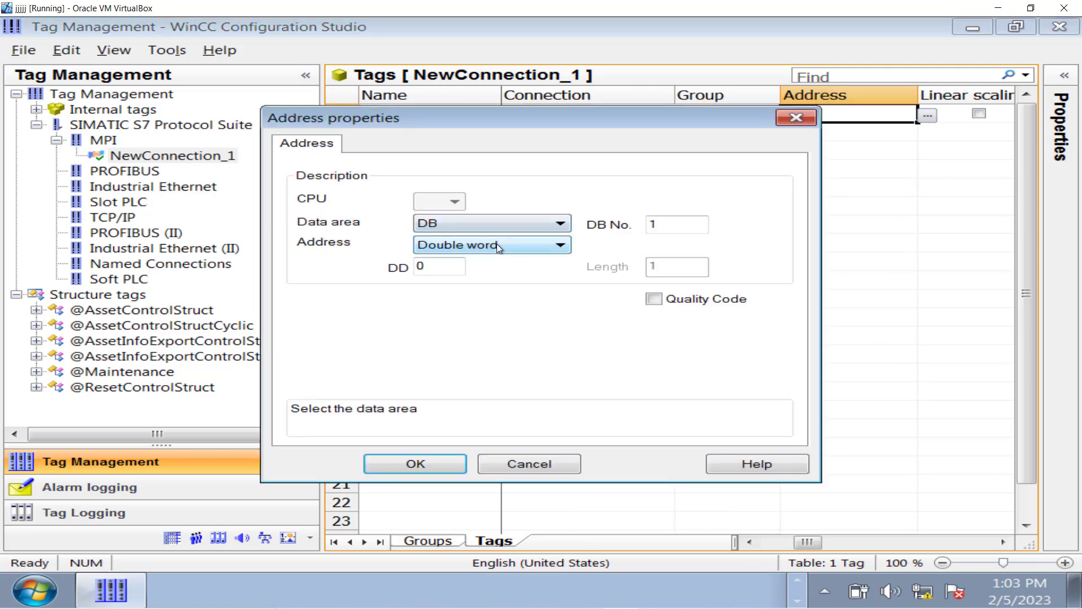
key(Tab)
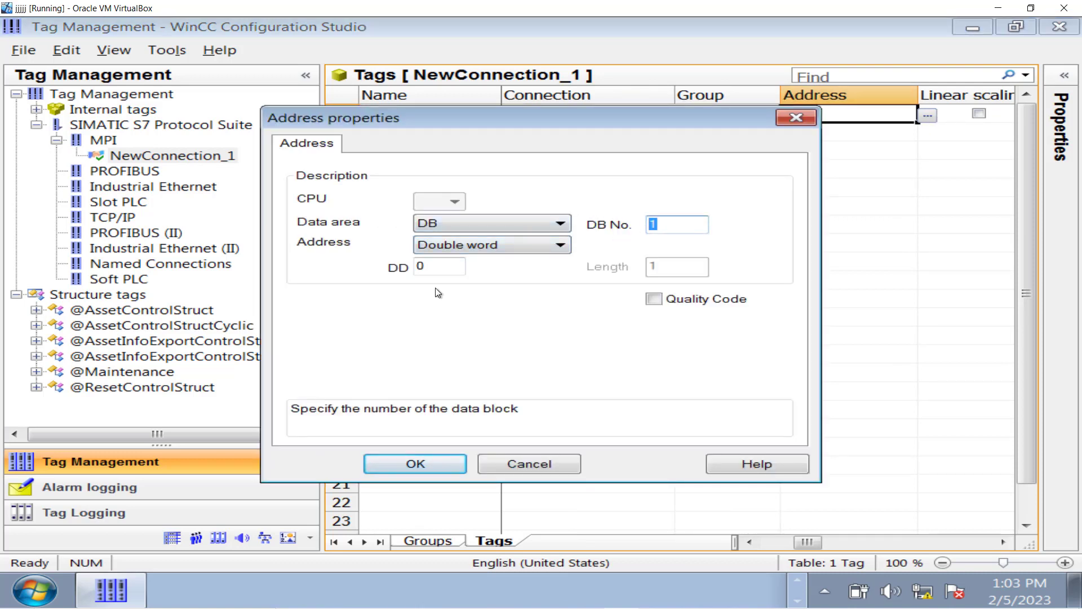
double_click(416, 266)
text(4)
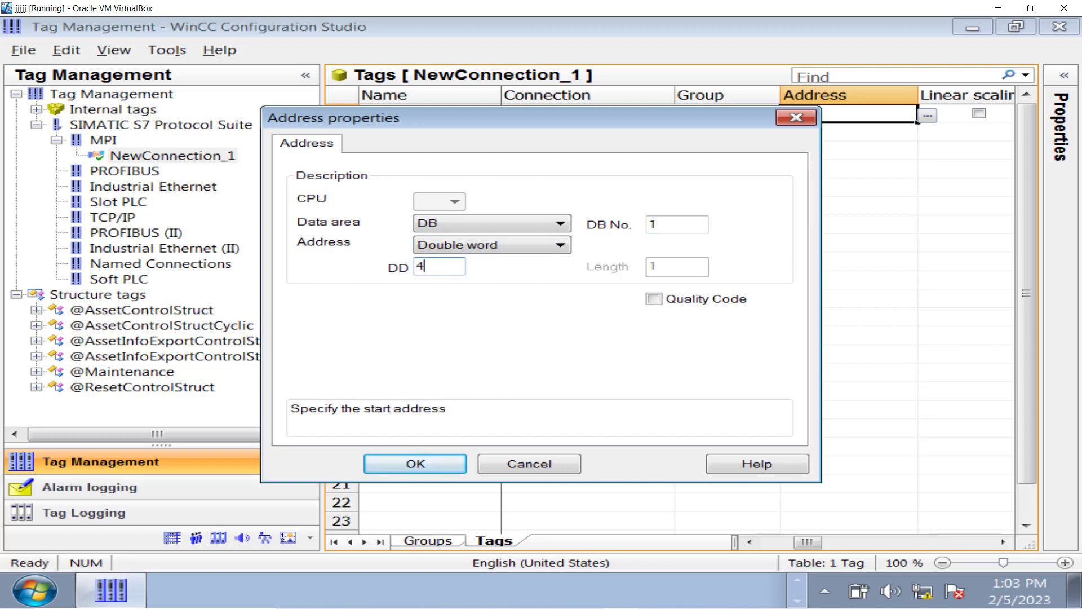
click(441, 462)
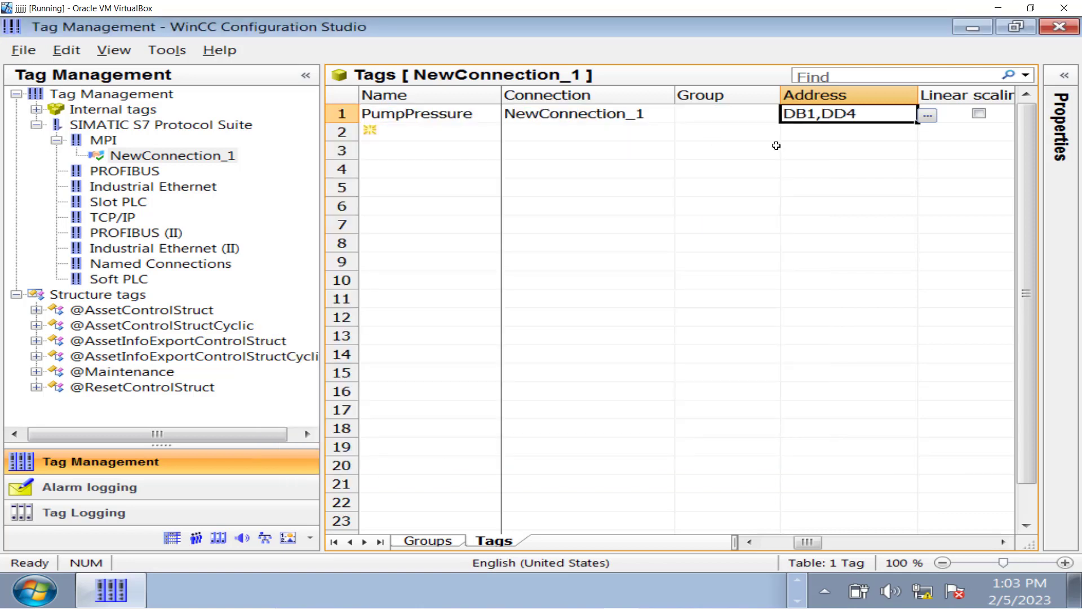
key(Right)
key(Right)
key(Right)
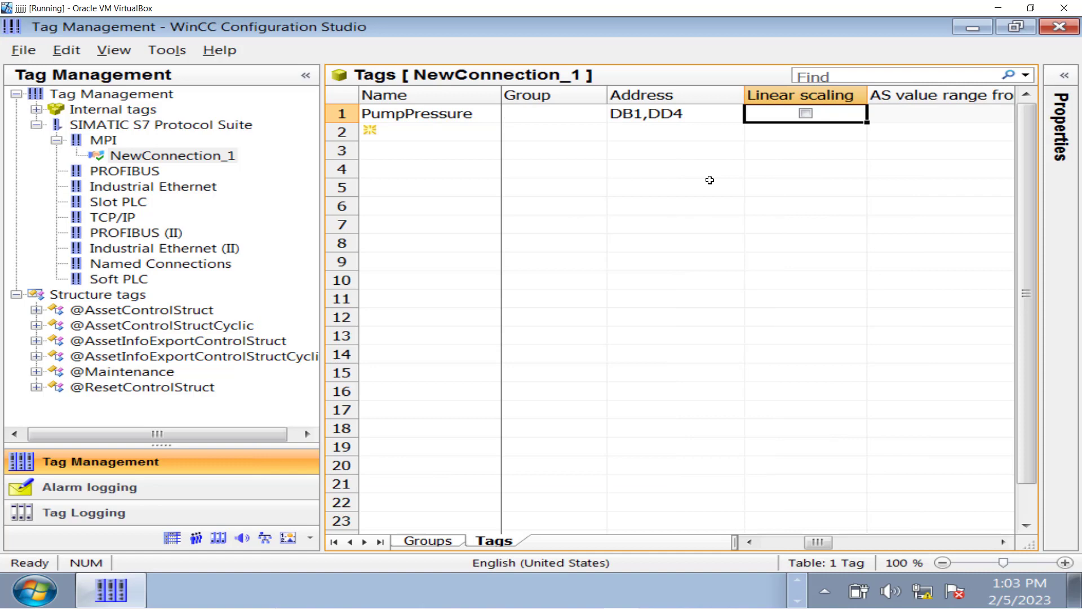
key(Left)
key(Left)
key(Left)
key(Left)
key(Left)
key(Left)
key(Left)
key(Left)
key(Left)
key(Left)
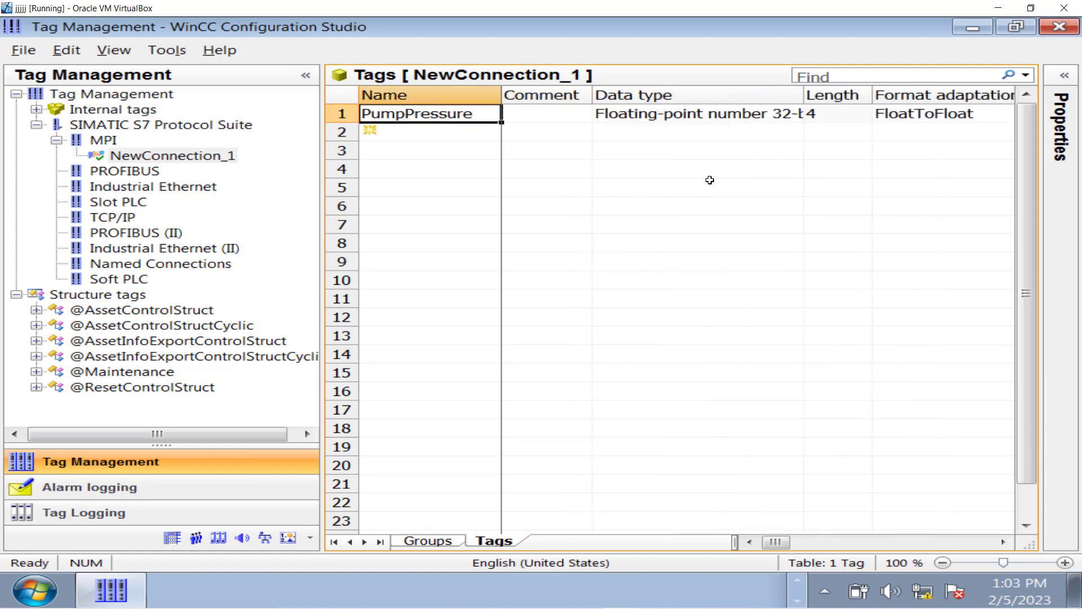
Close the tag editor and open the Tag Logging editor
click(1059, 26)
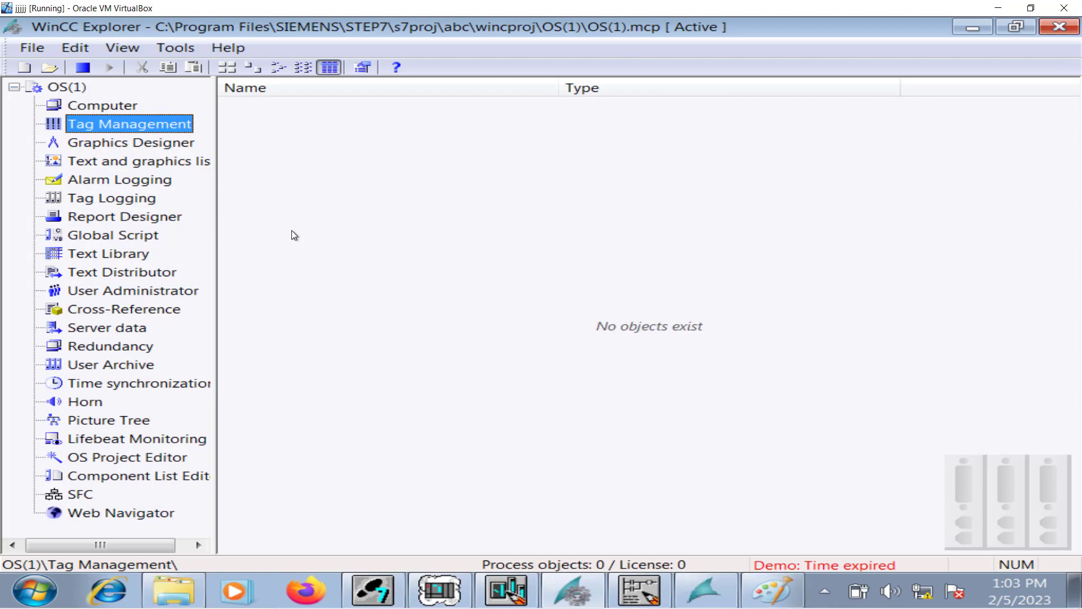
click(130, 200)
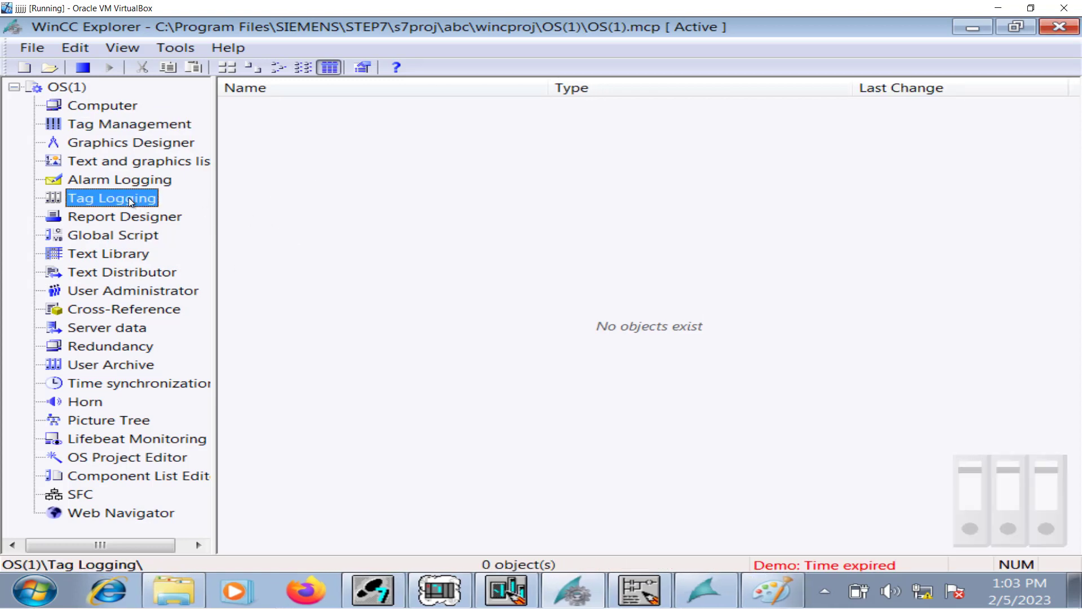
double_click(128, 197)
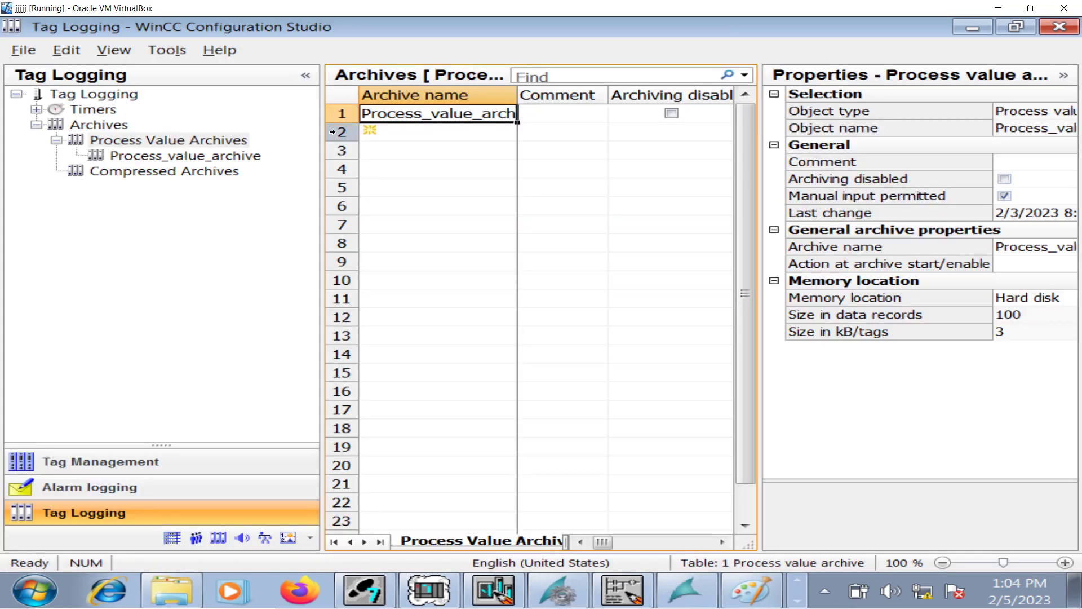
Remove the Pressure and MyTag entries from Process_value_archive
click(156, 158)
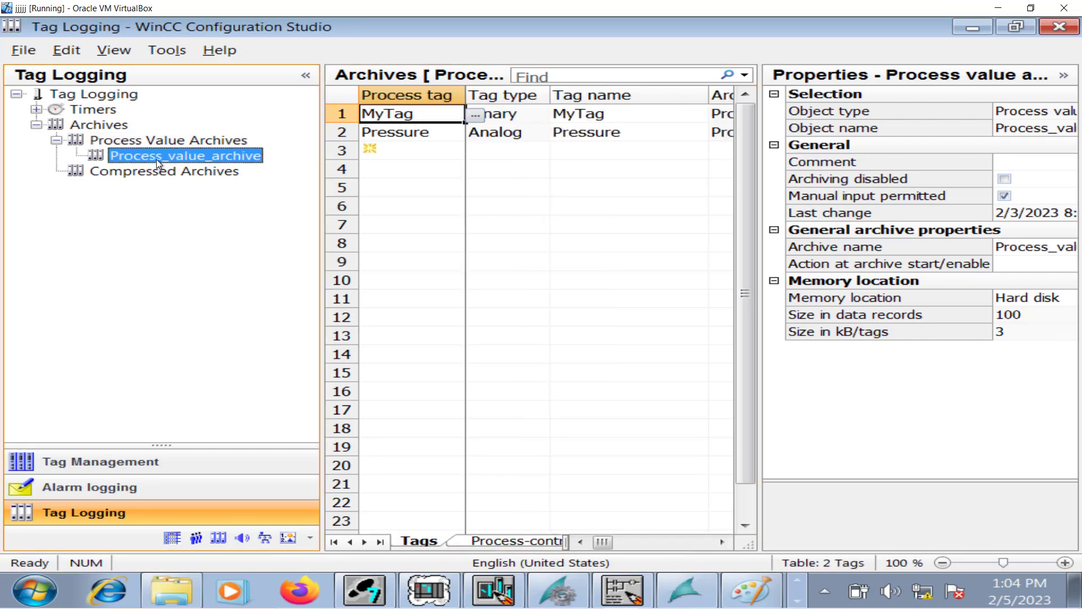
right_click(348, 131)
click(392, 248)
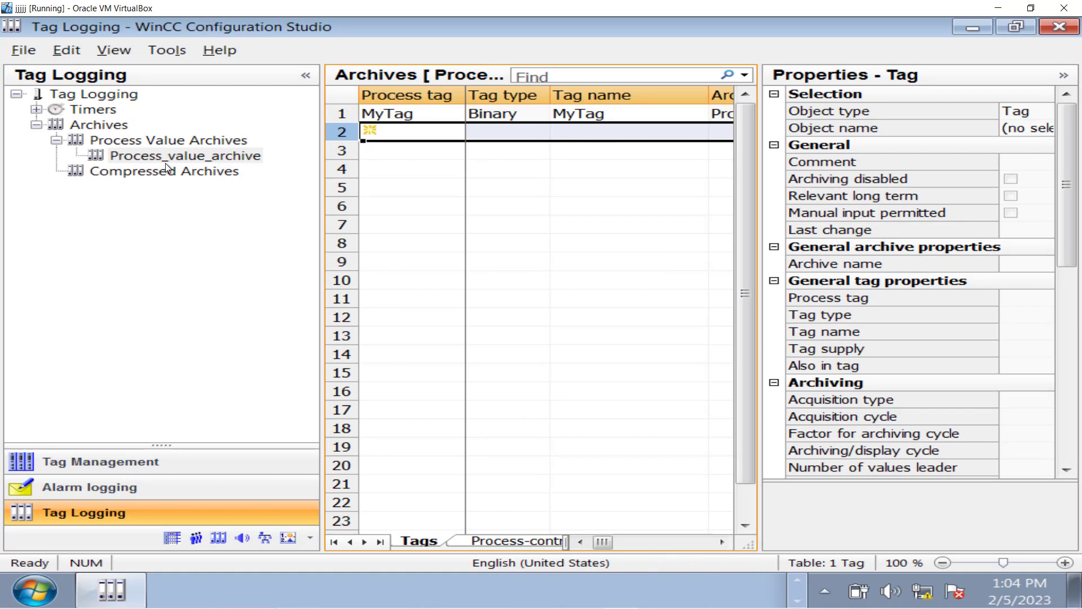
right_click(348, 114)
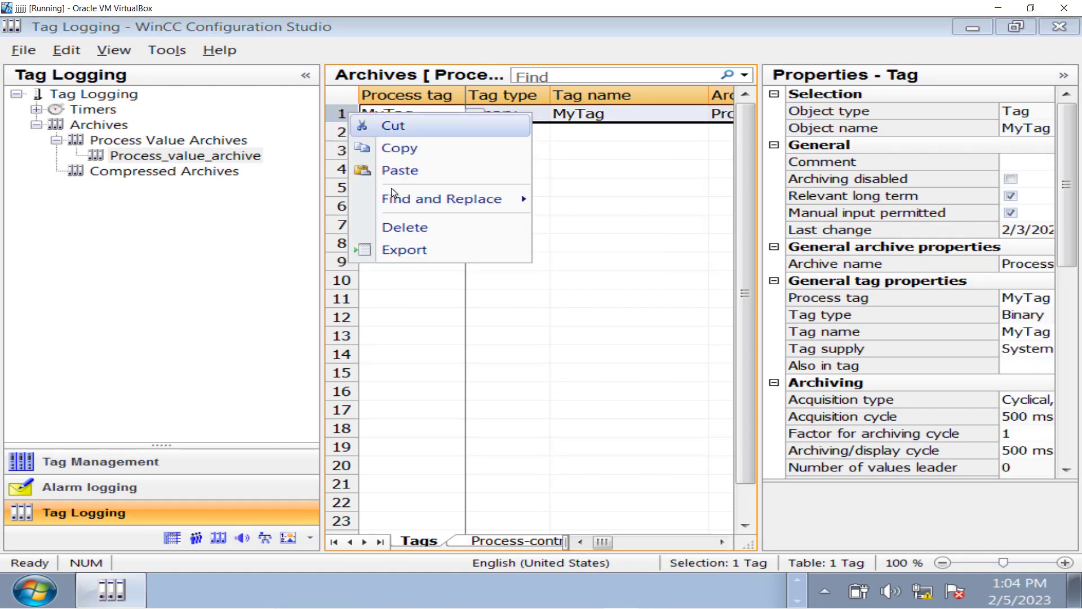
click(405, 227)
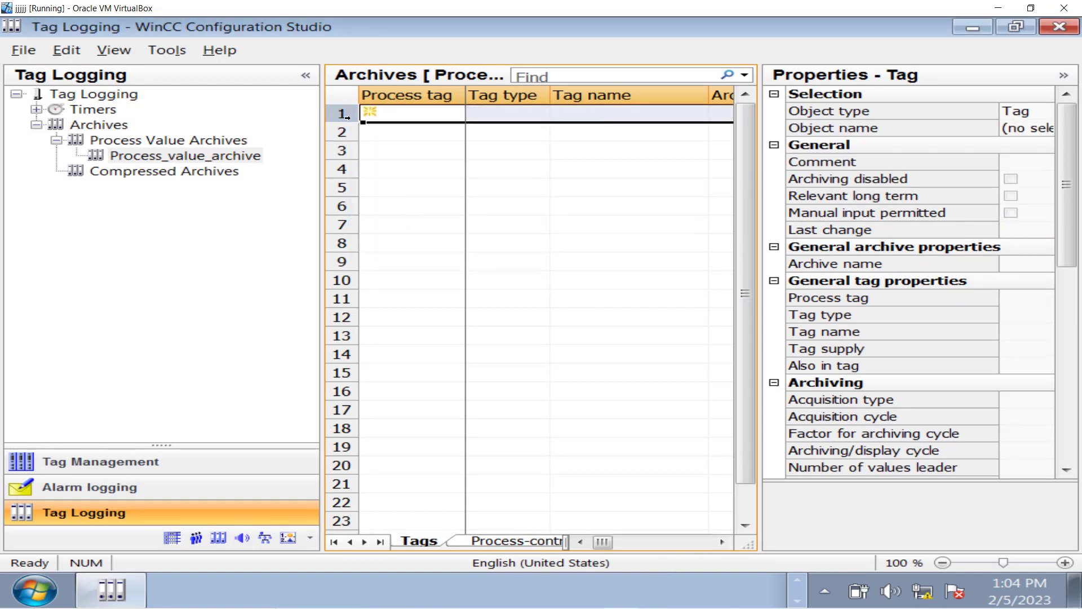
Archive PumpPressure as an analog tag acquired every 500 ms
click(399, 114)
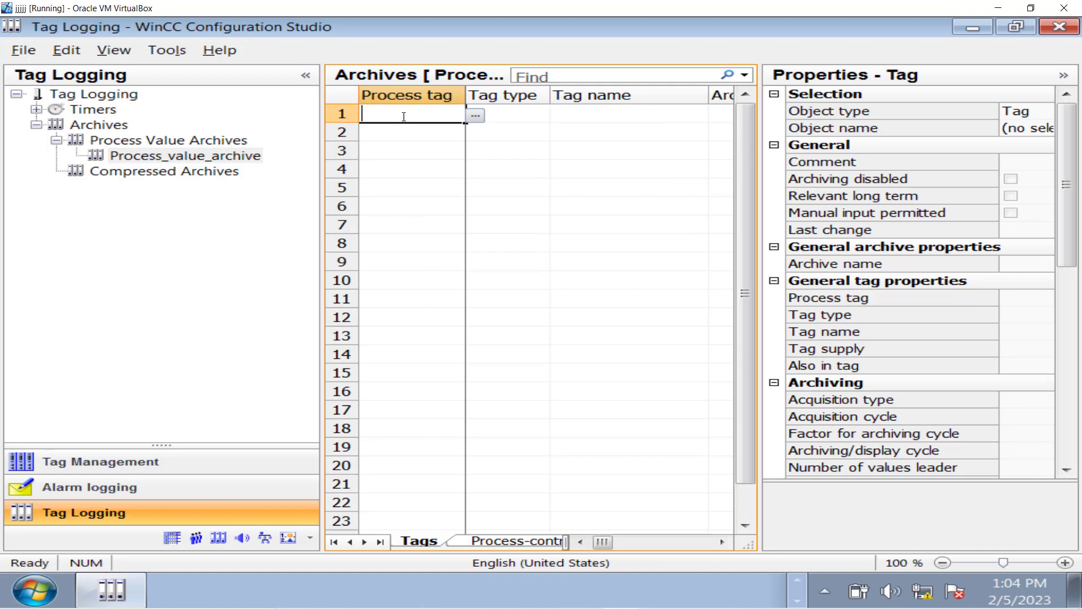
click(477, 116)
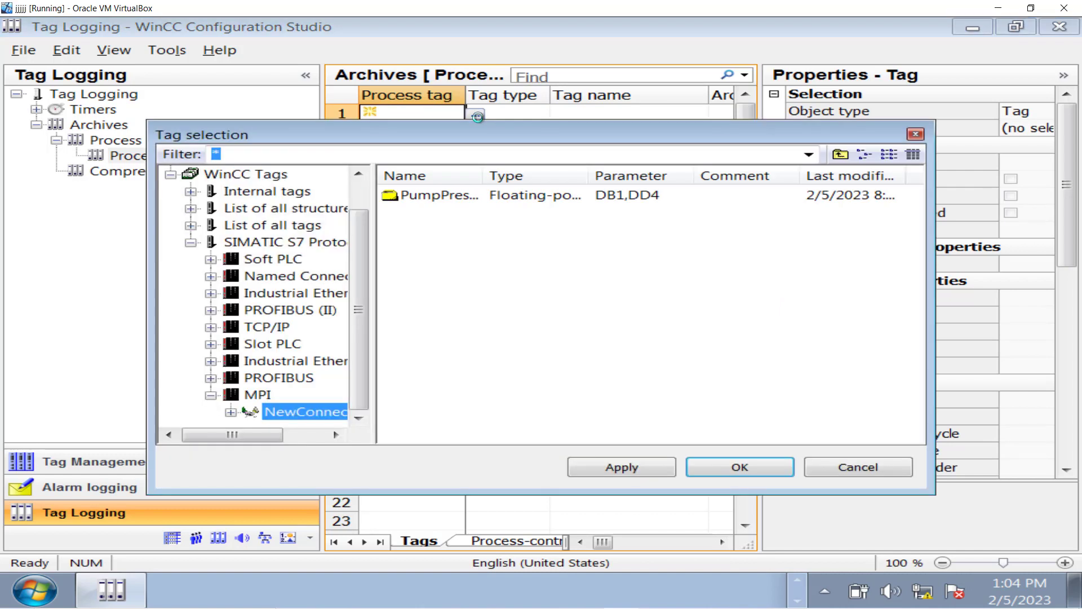
click(454, 195)
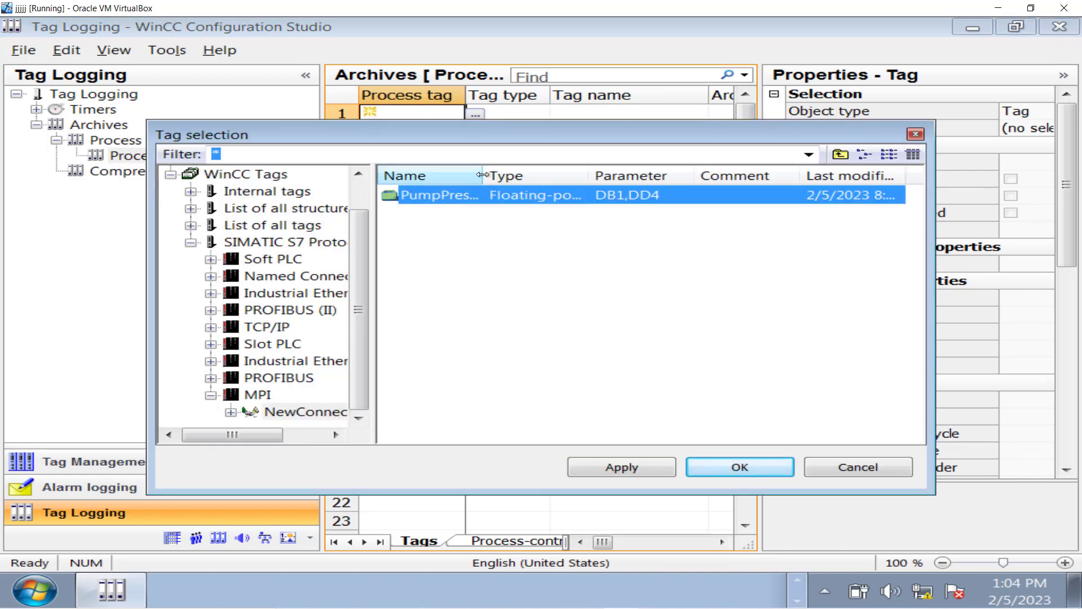
drag(482, 176, 565, 175)
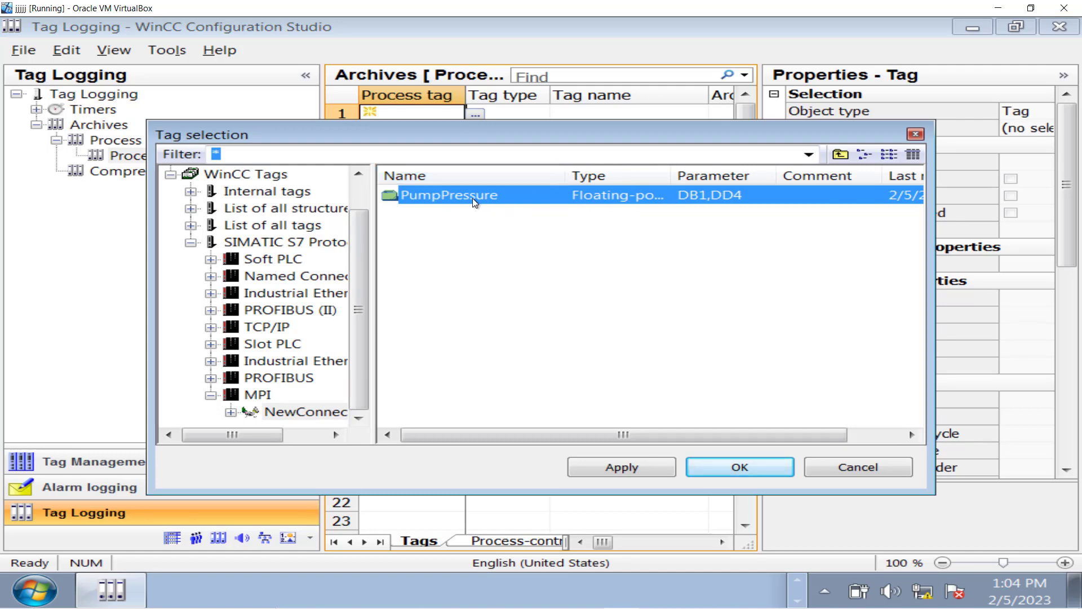
click(709, 462)
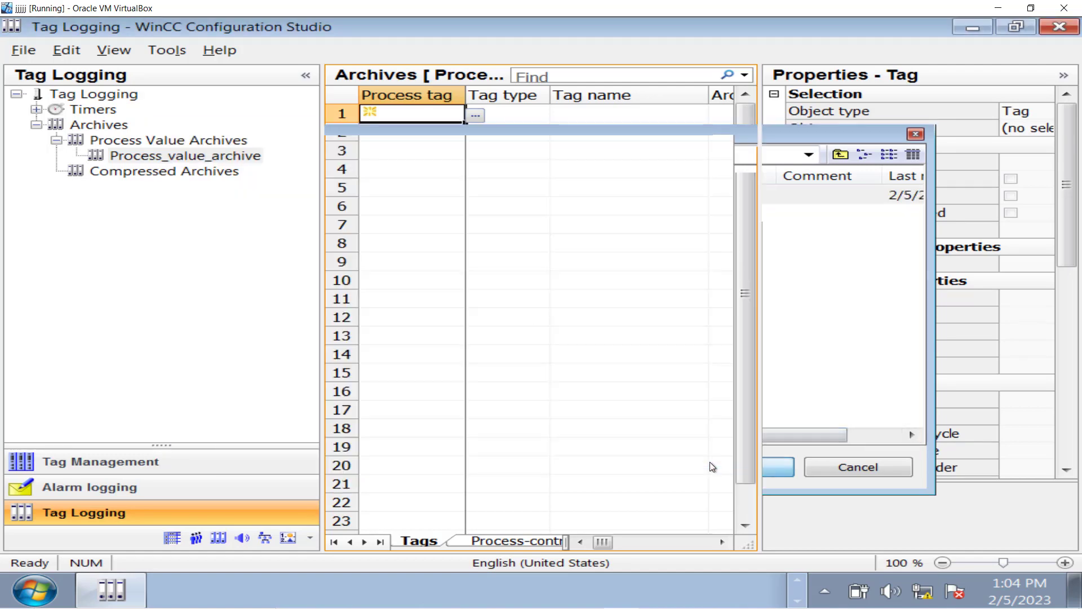
key(Tab)
key(Tab)
key(Tab)
key(Tab)
key(Tab)
key(Tab)
key(Tab)
key(Tab)
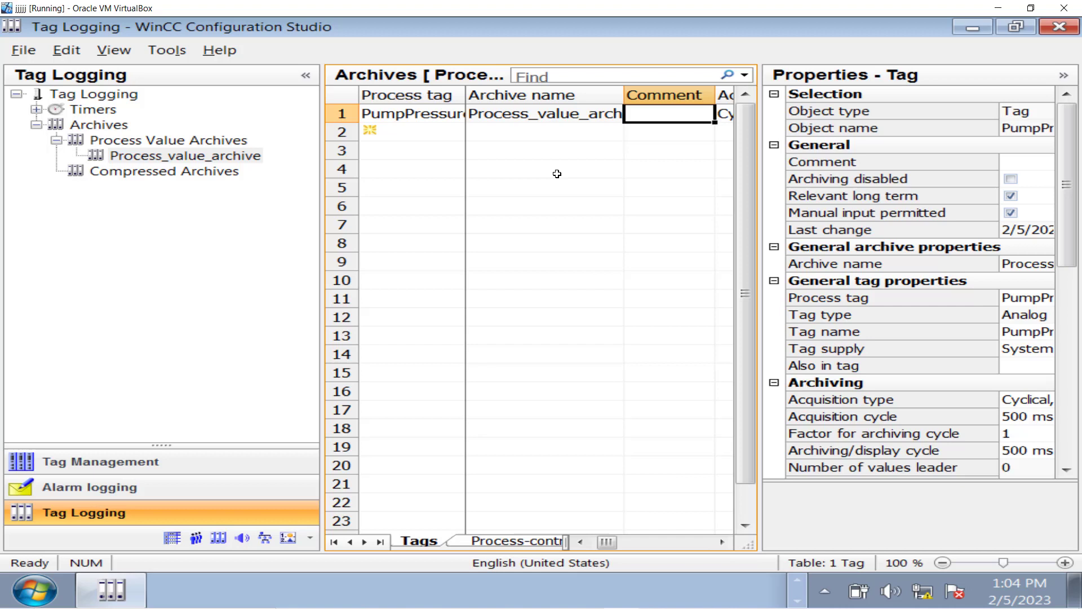
key(Tab)
key(Tab)
key(Tab)
key(Tab)
key(Tab)
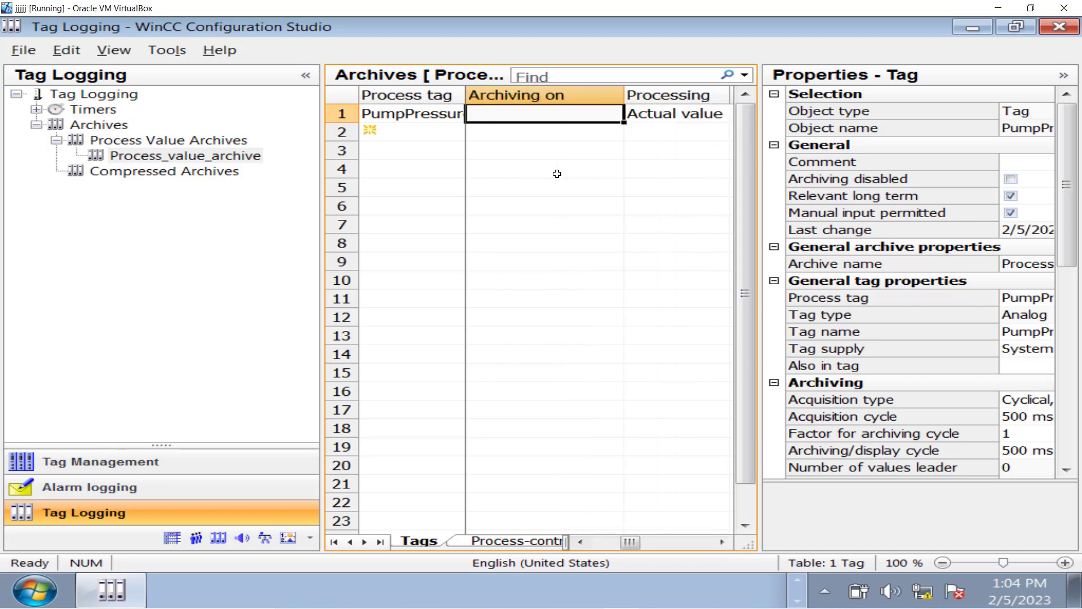
key(shift+Tab)
key(shift+Tab)
key(shift+Tab)
key(shift+Tab)
key(shift+Tab)
key(shift+Tab)
key(shift+Tab)
key(shift+Tab)
key(shift+Tab)
key(shift+Tab)
key(shift+Tab)
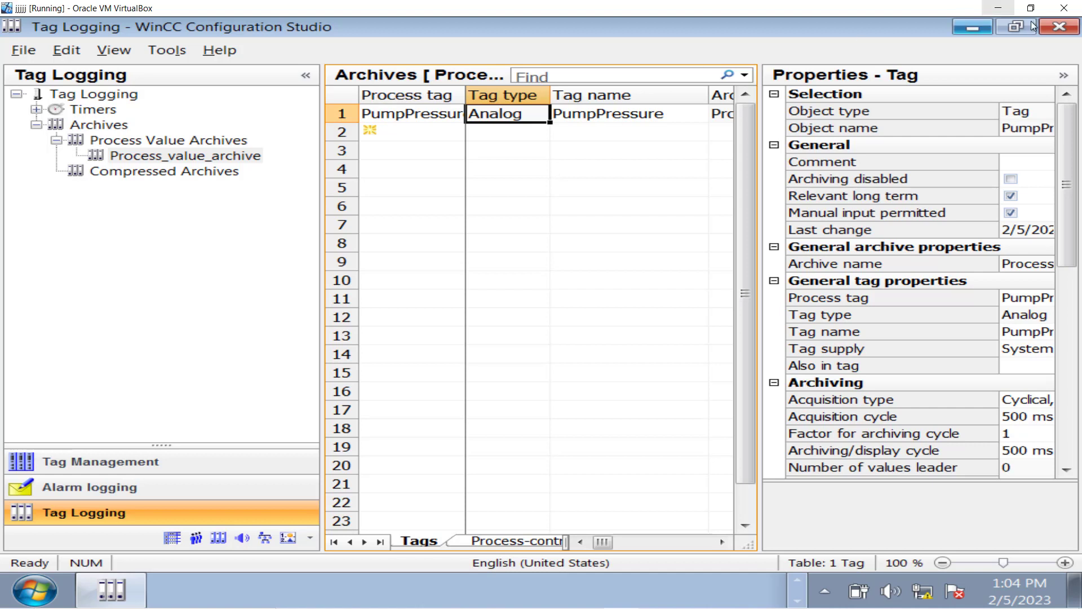
Close Tag Logging, switch to WinCC Runtime, and close the old jj trend
click(1059, 29)
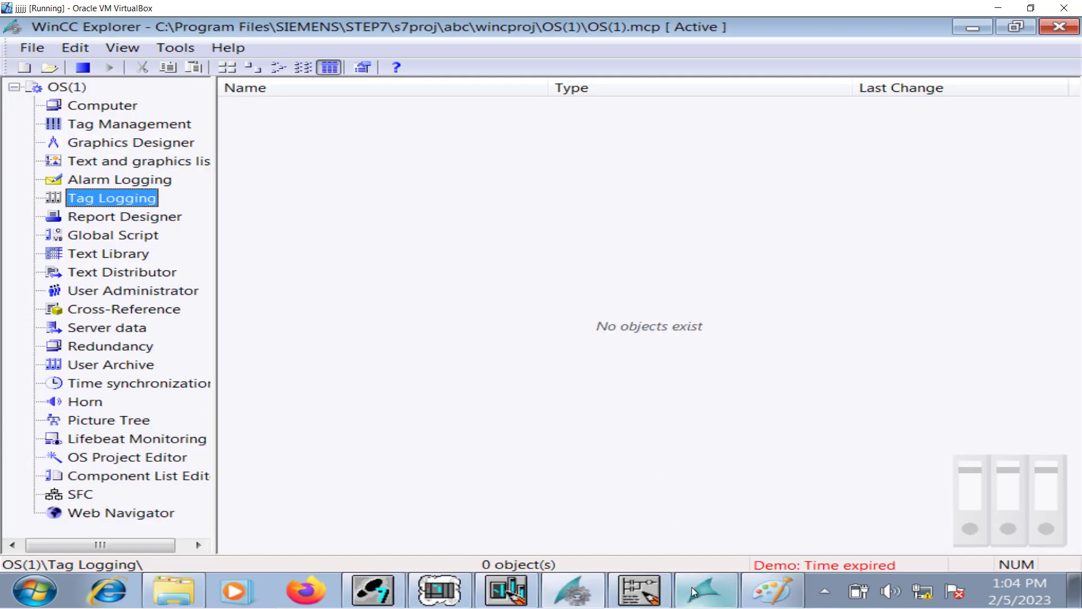
click(706, 591)
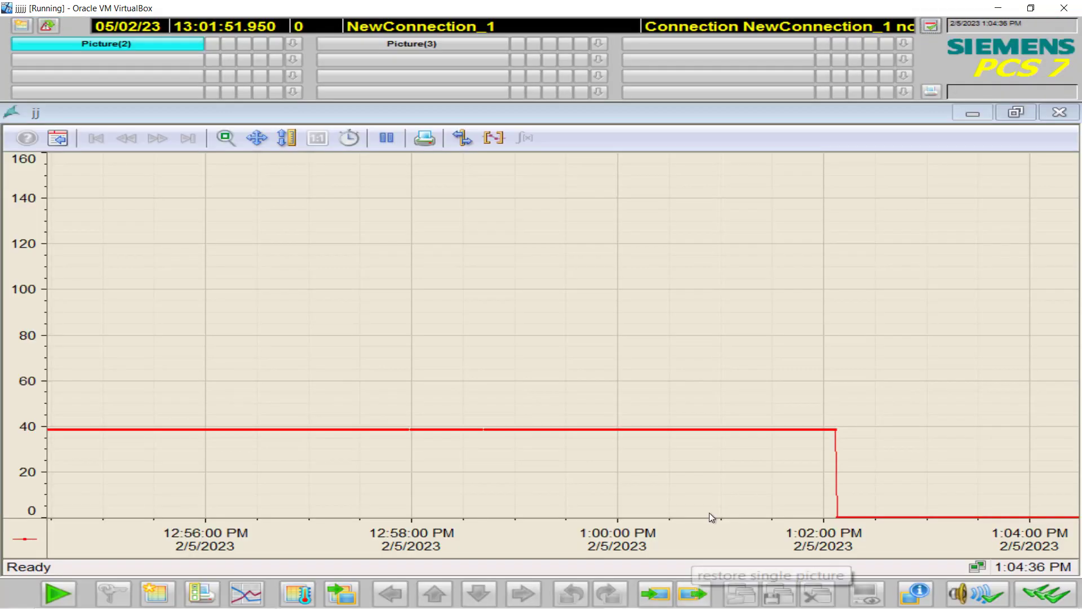
click(1058, 114)
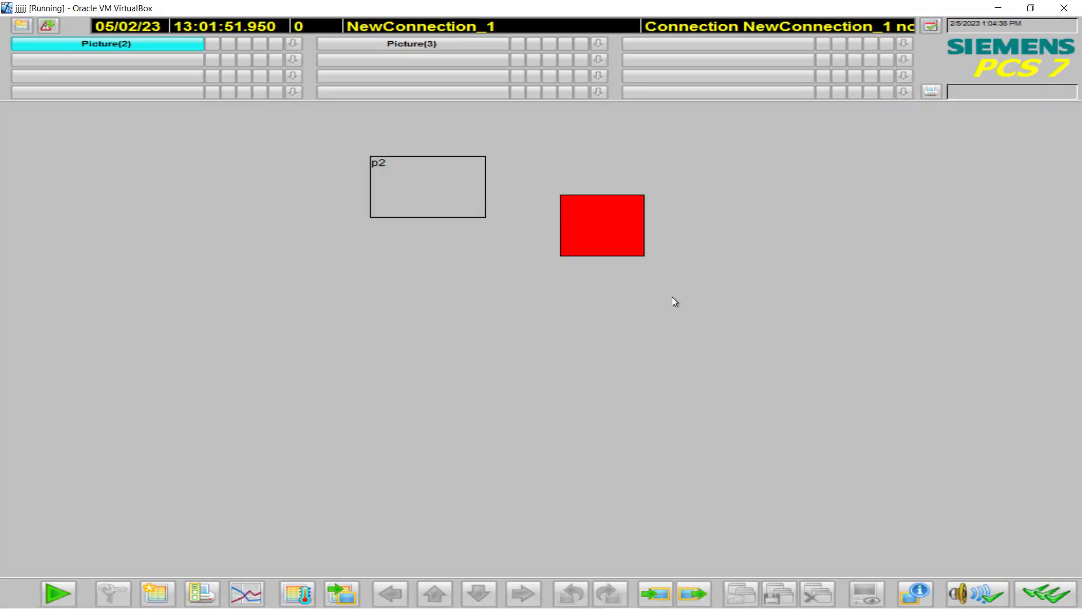
click(423, 45)
click(72, 44)
Start a new online trend group named PumpPressure
click(245, 595)
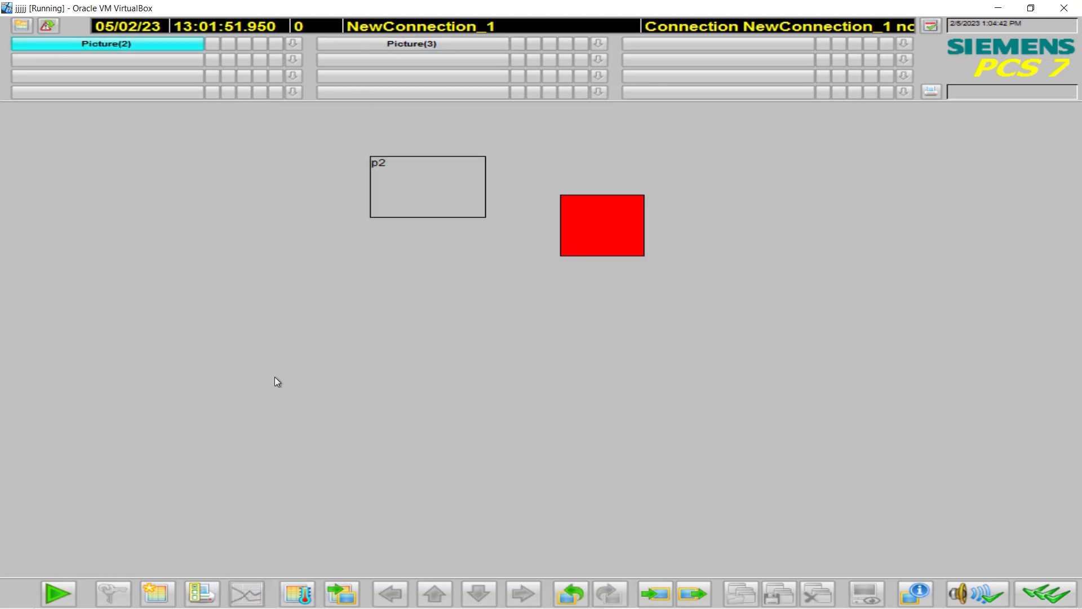
click(779, 295)
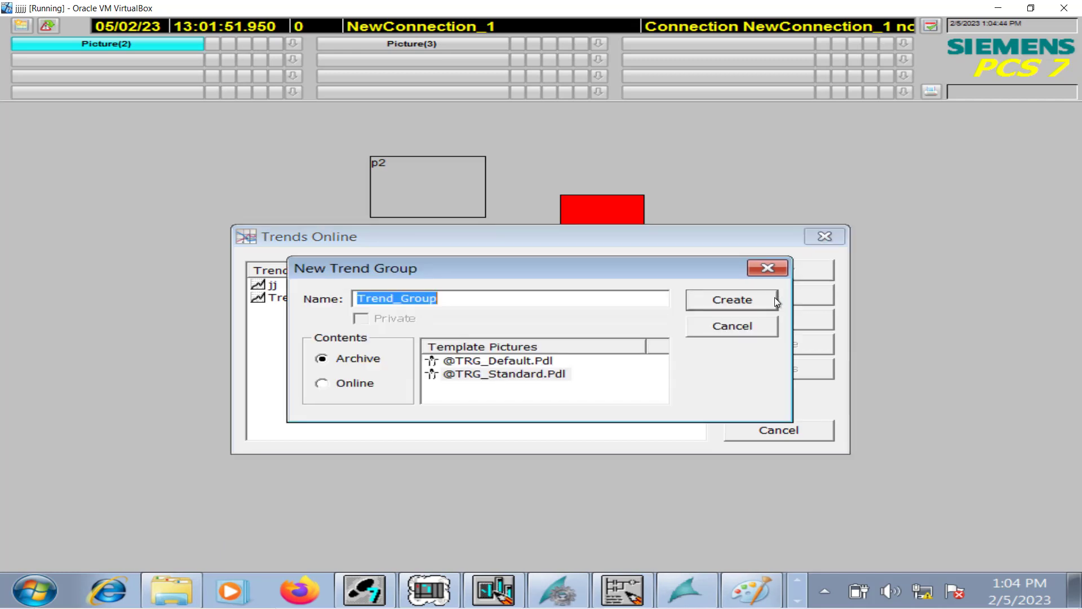
text(PumpPr)
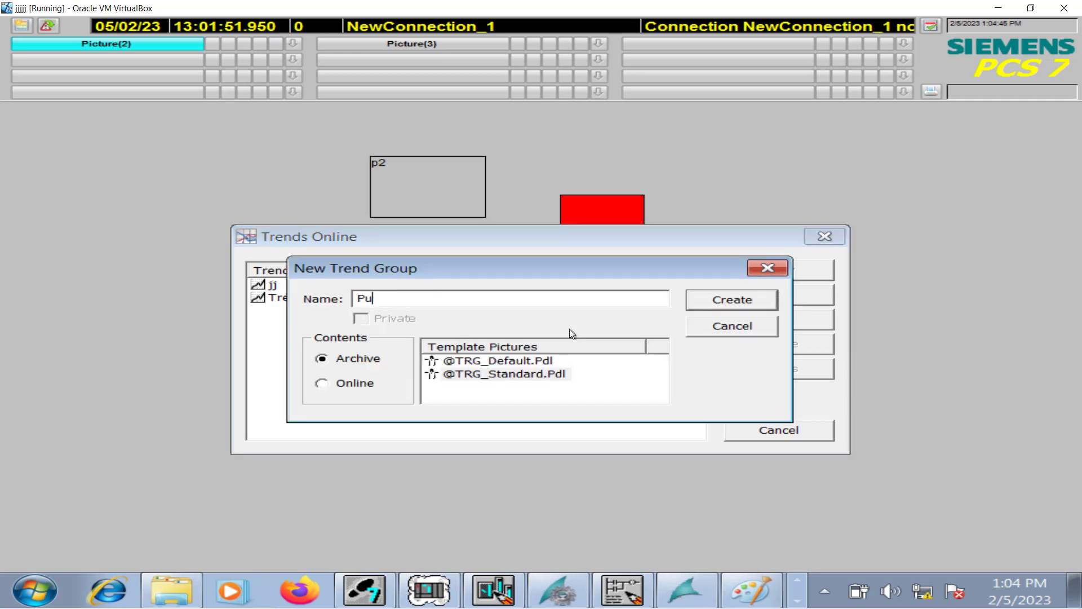
text(essure)
Create the archive trend group, rename Trend 1 to Pressure, and link it to PumpPressure
click(757, 308)
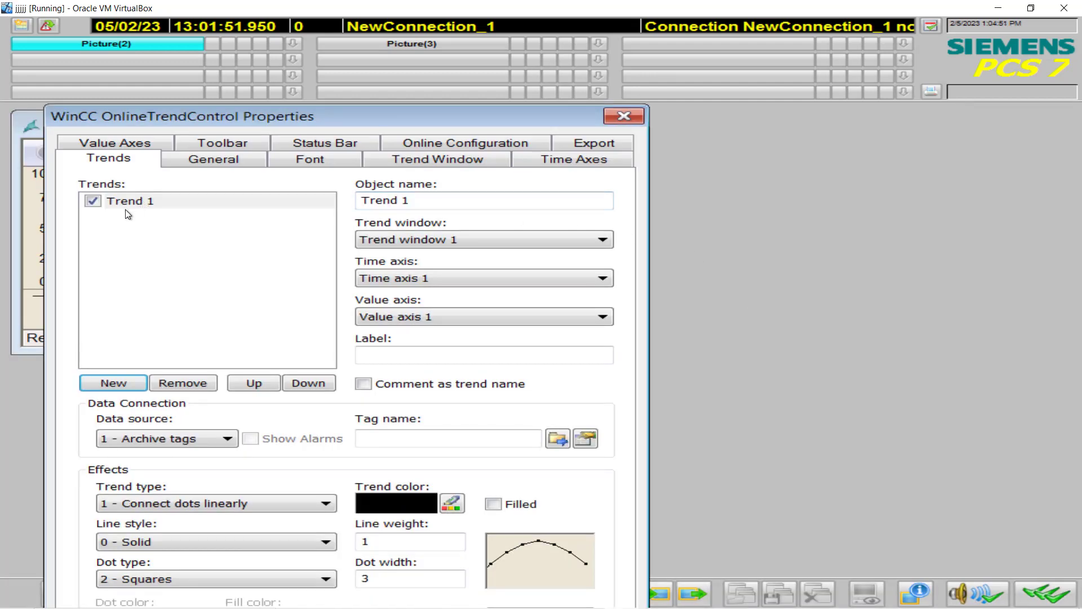
key(Tab)
text(P)
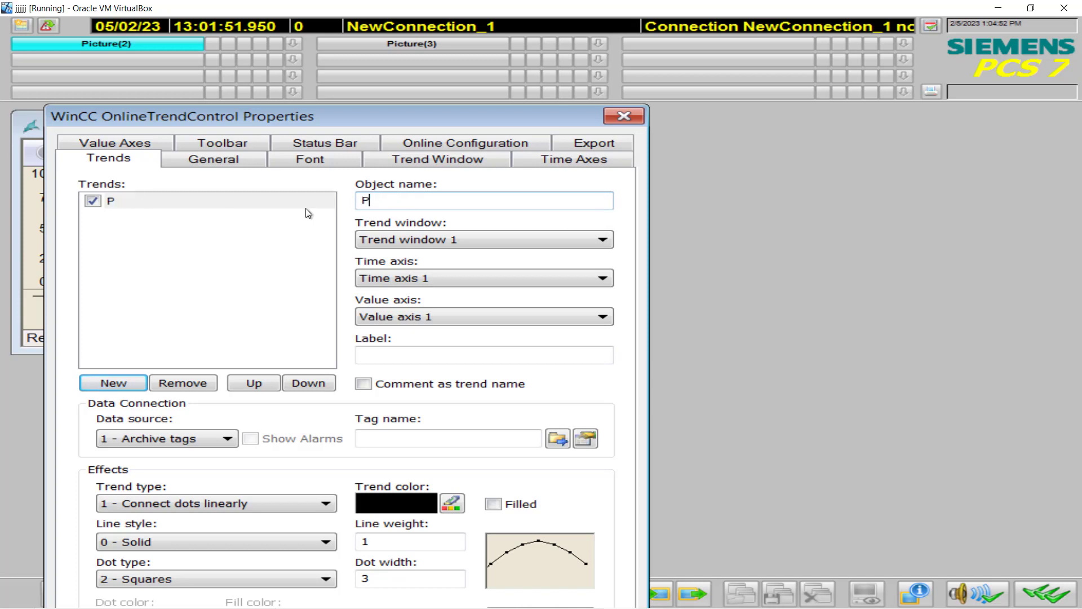
text(ressure)
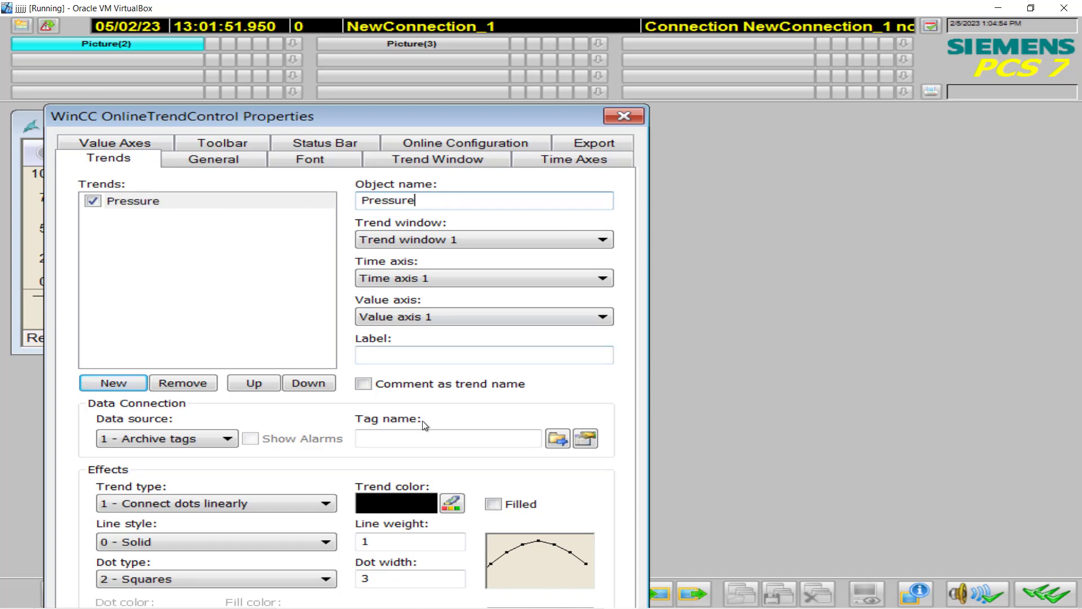
click(557, 438)
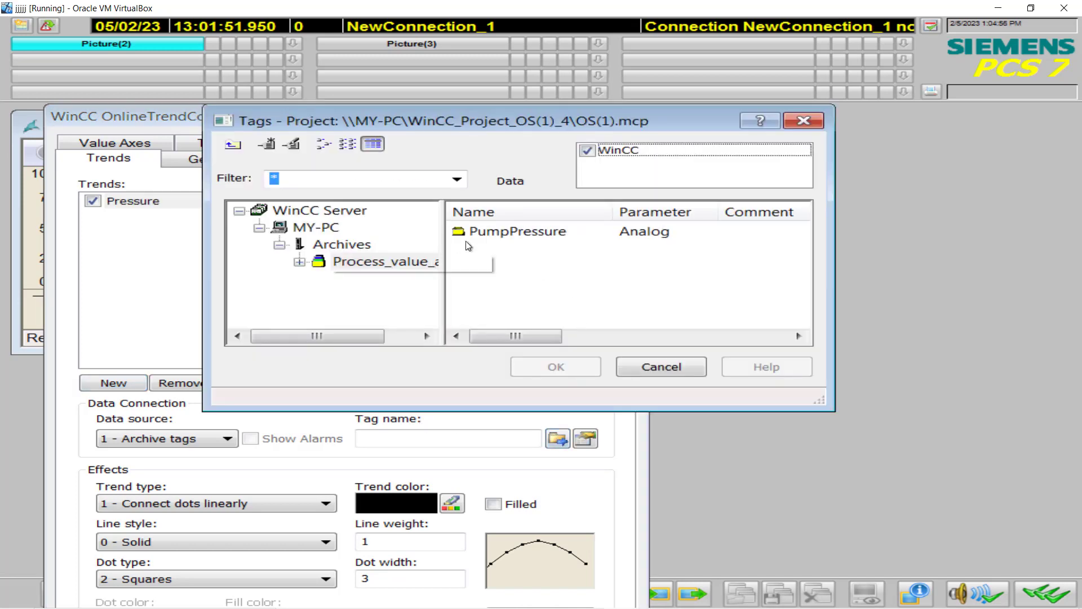
click(489, 233)
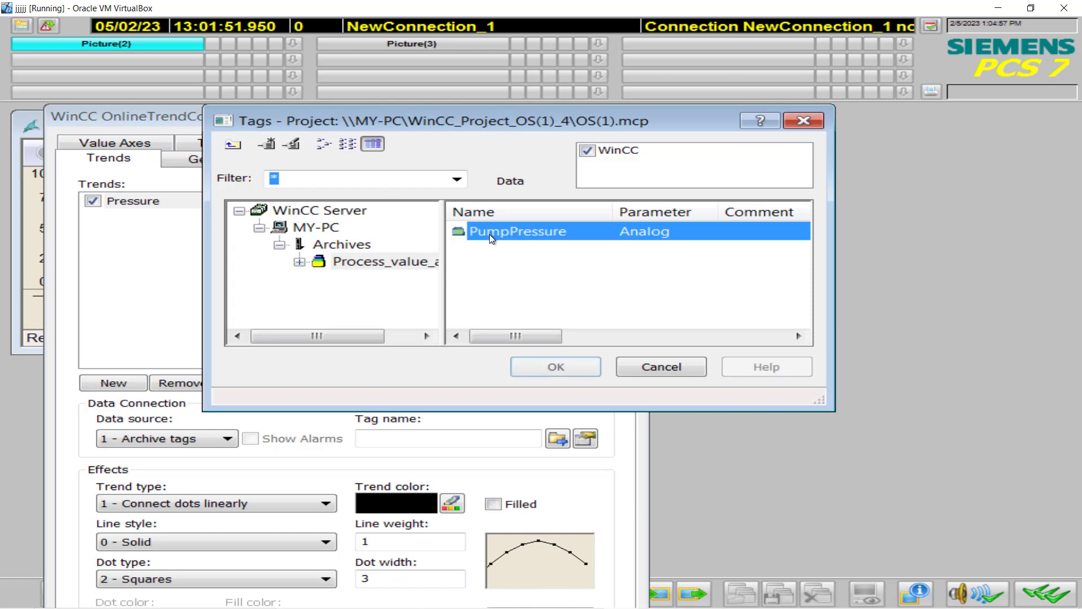
click(524, 363)
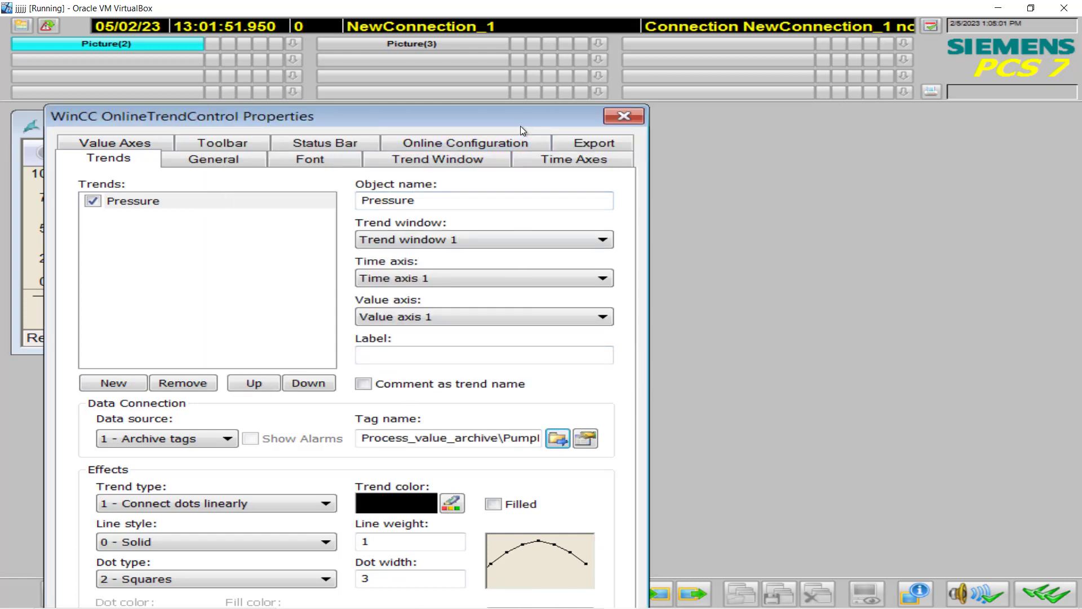
drag(519, 122, 574, 48)
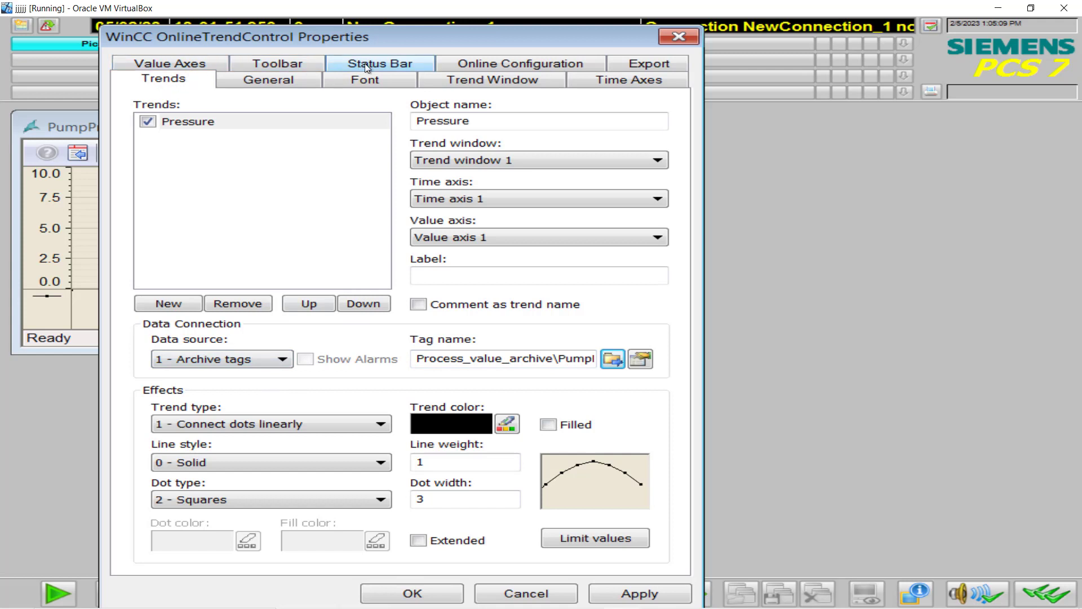
Enable Zoom time axis +/- and Zoom value axis +/- on the Toolbar tab
click(308, 66)
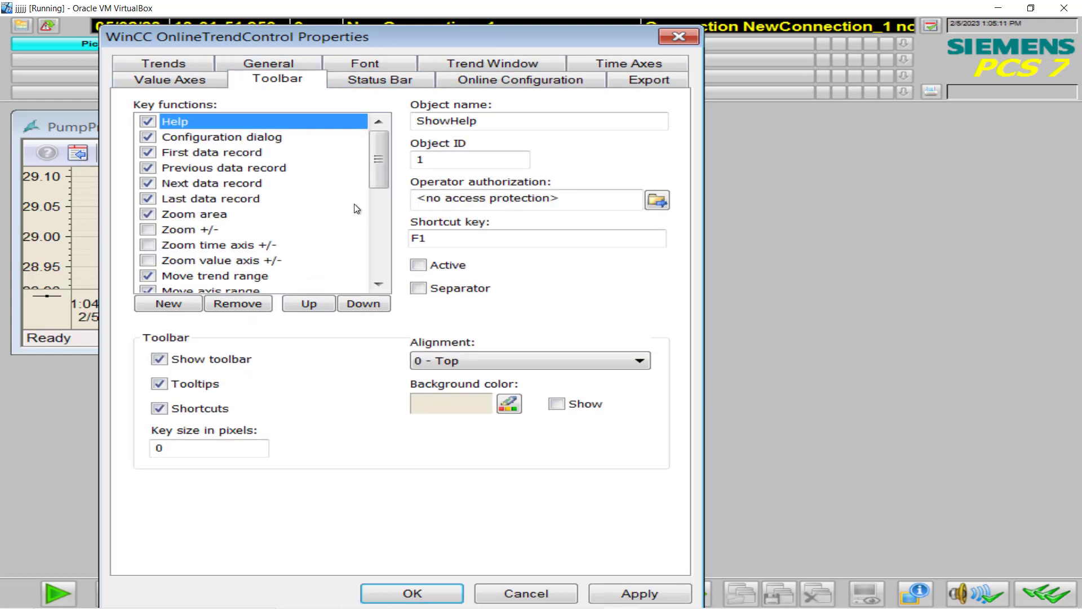
scroll(252, 217, down, 2)
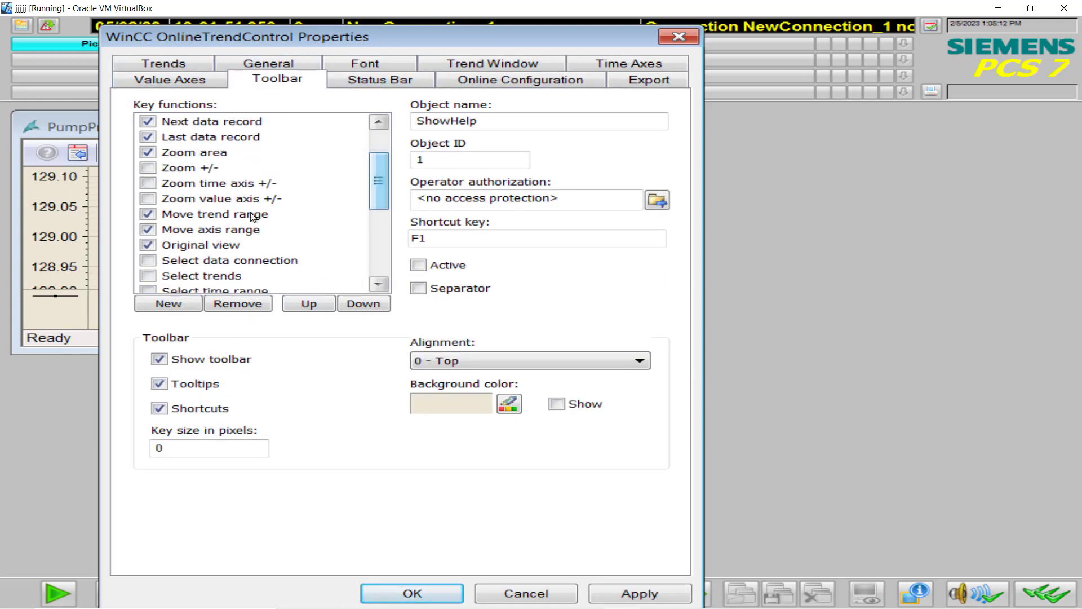
click(149, 183)
click(148, 199)
drag(376, 180, 370, 222)
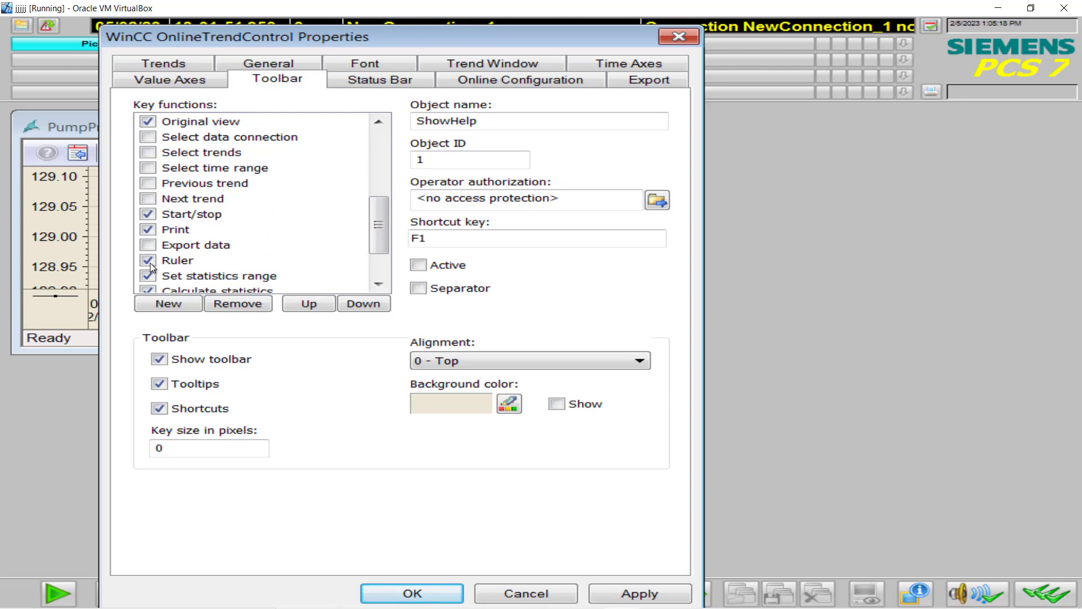
drag(377, 228, 373, 253)
drag(226, 250, 172, 250)
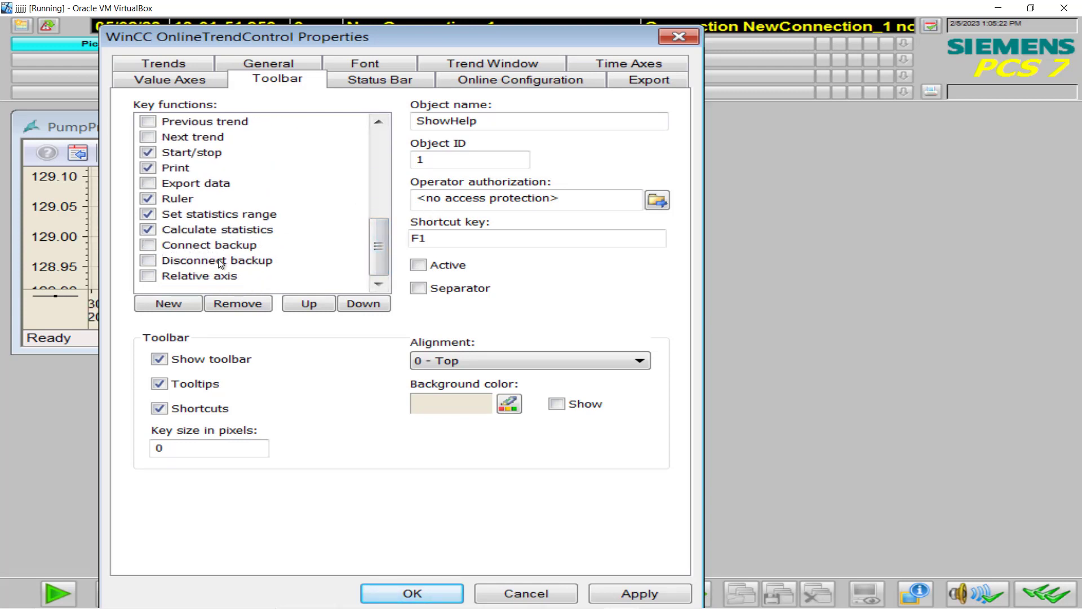
scroll(377, 245, up, 2)
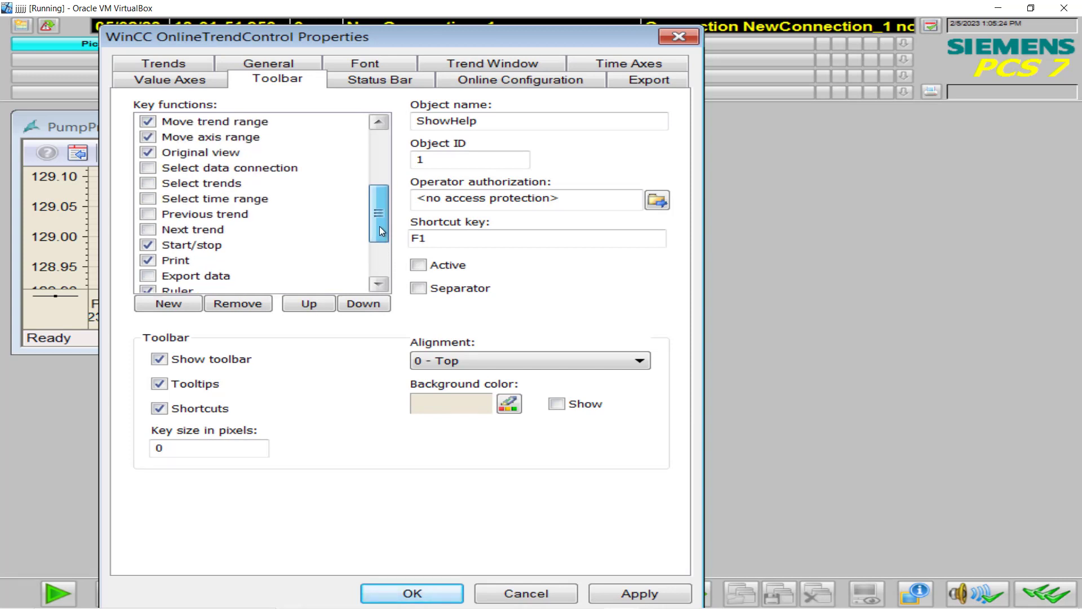
drag(379, 225, 394, 171)
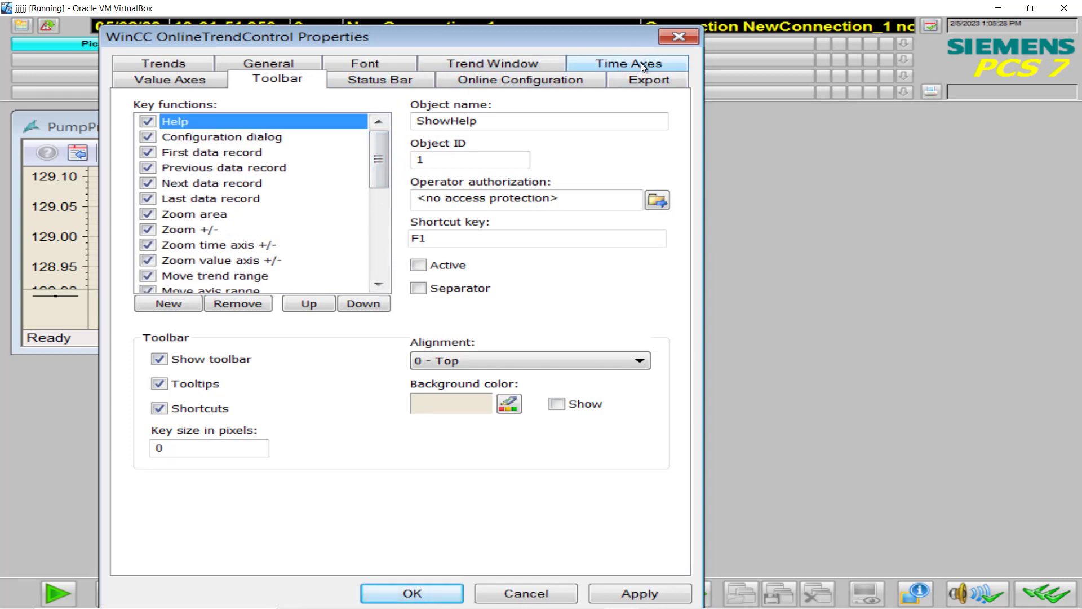
Turn off automatic value-axis scaling, set the range 0 to 200, and apply
click(185, 84)
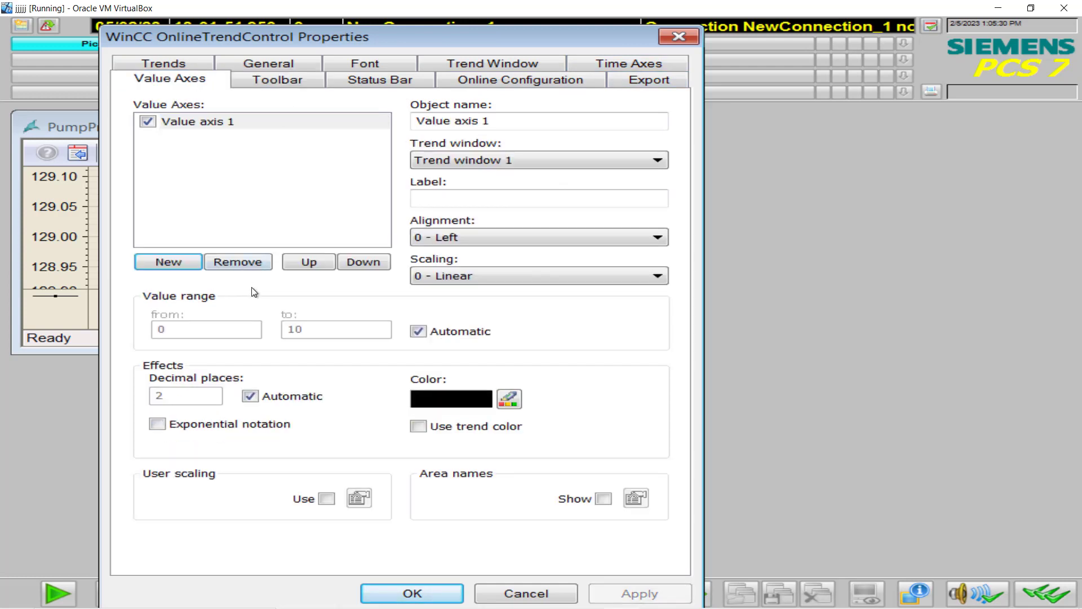
click(419, 331)
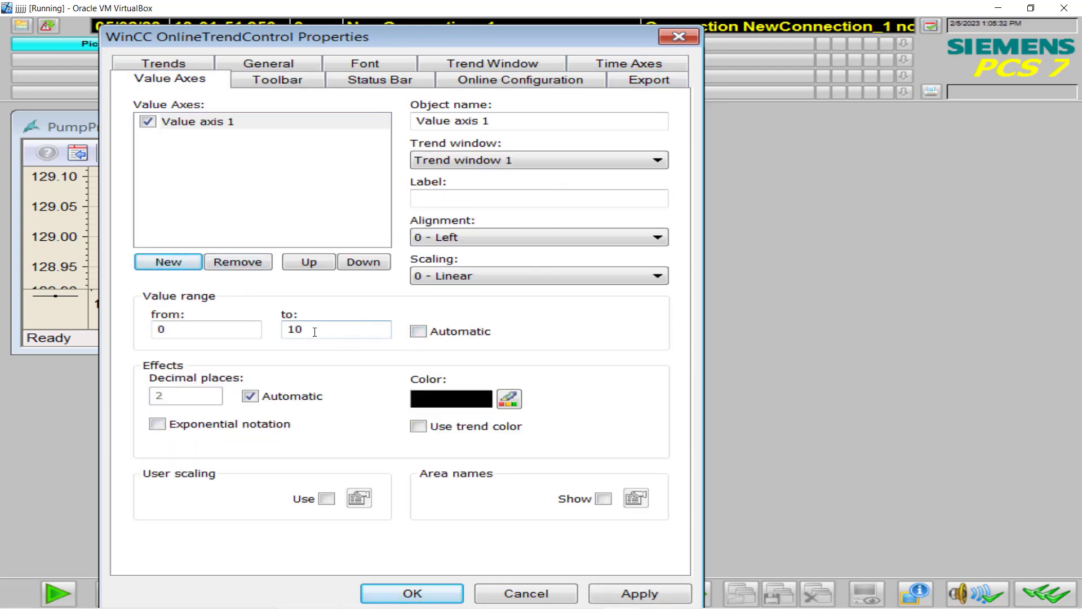
drag(319, 329, 266, 329)
text(200)
drag(181, 333, 154, 330)
drag(366, 334, 284, 329)
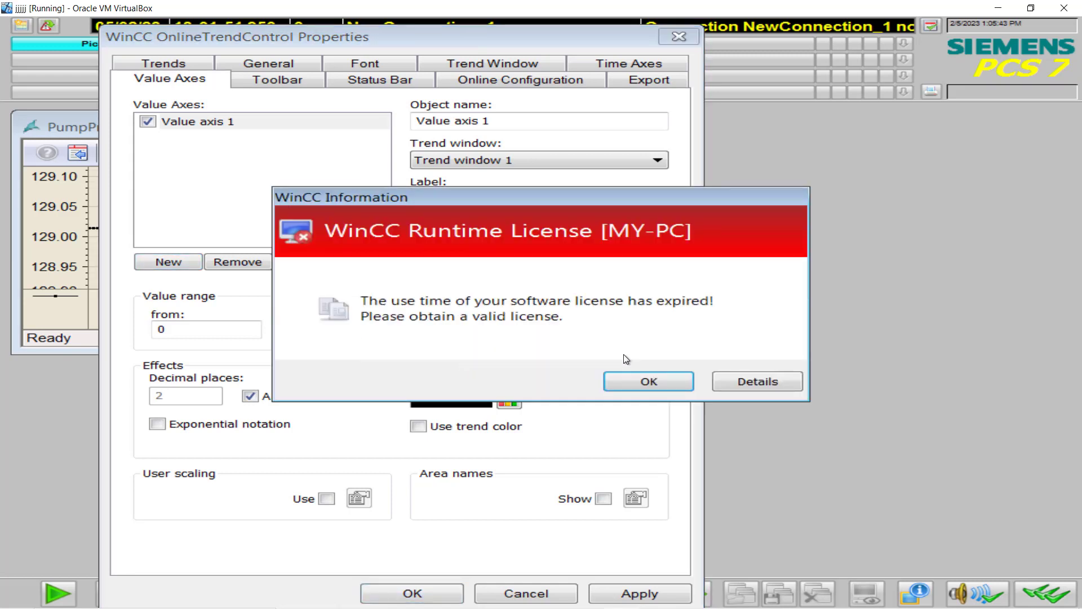
click(647, 382)
click(627, 592)
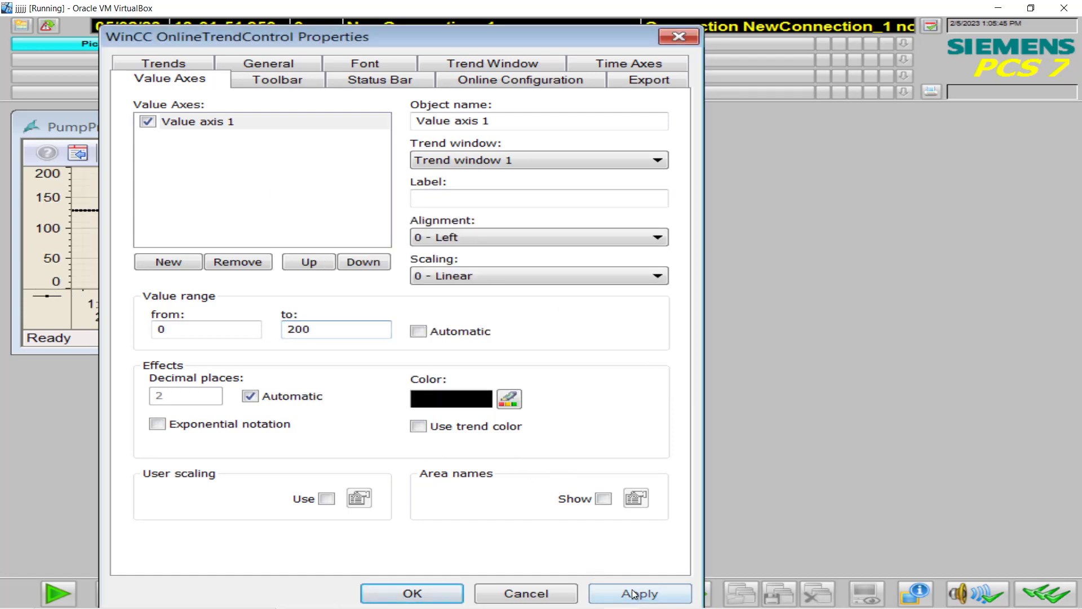
click(413, 595)
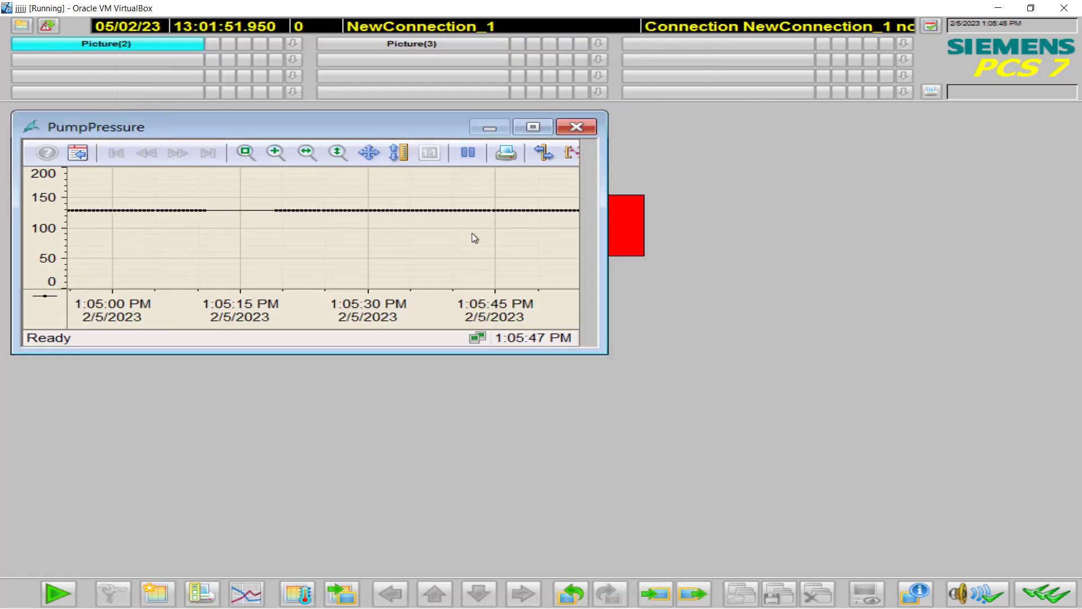
Maximize the PumpPressure trend and enable Select time range on the Toolbar tab
click(546, 126)
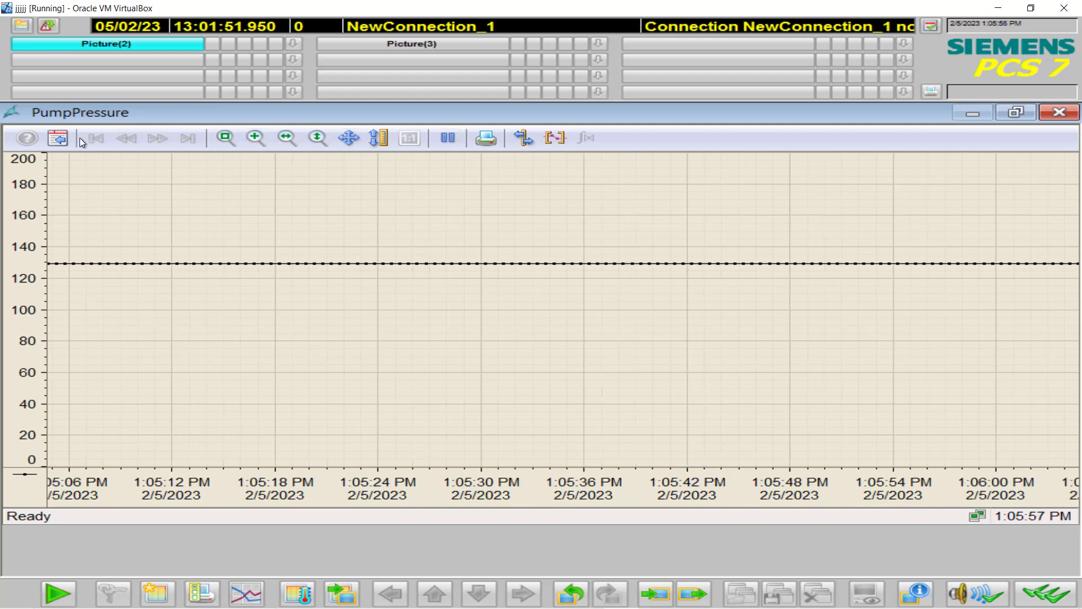
click(58, 138)
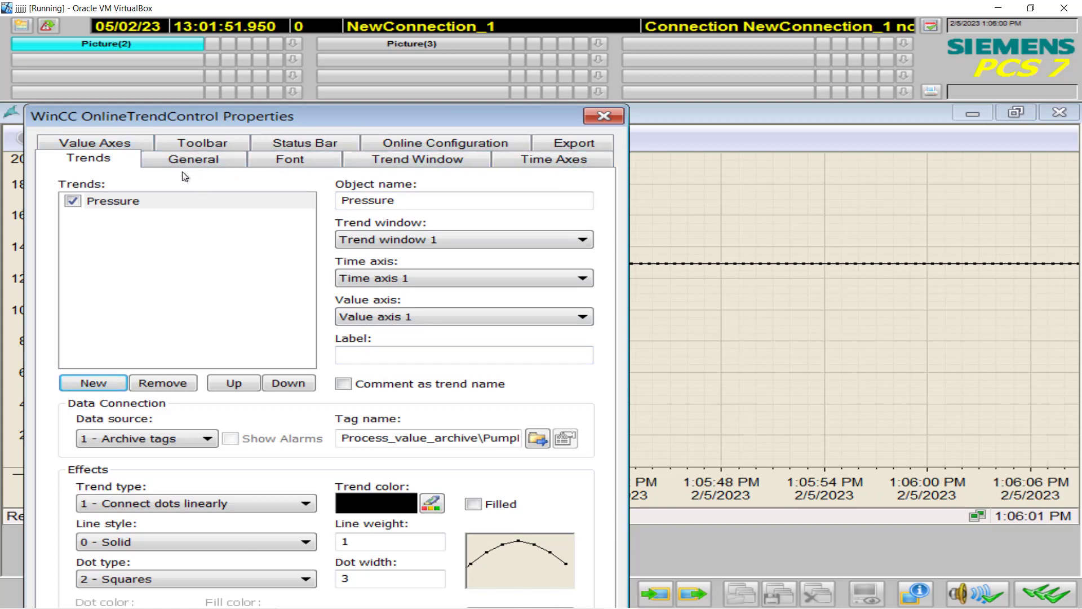
click(206, 146)
drag(310, 218, 301, 267)
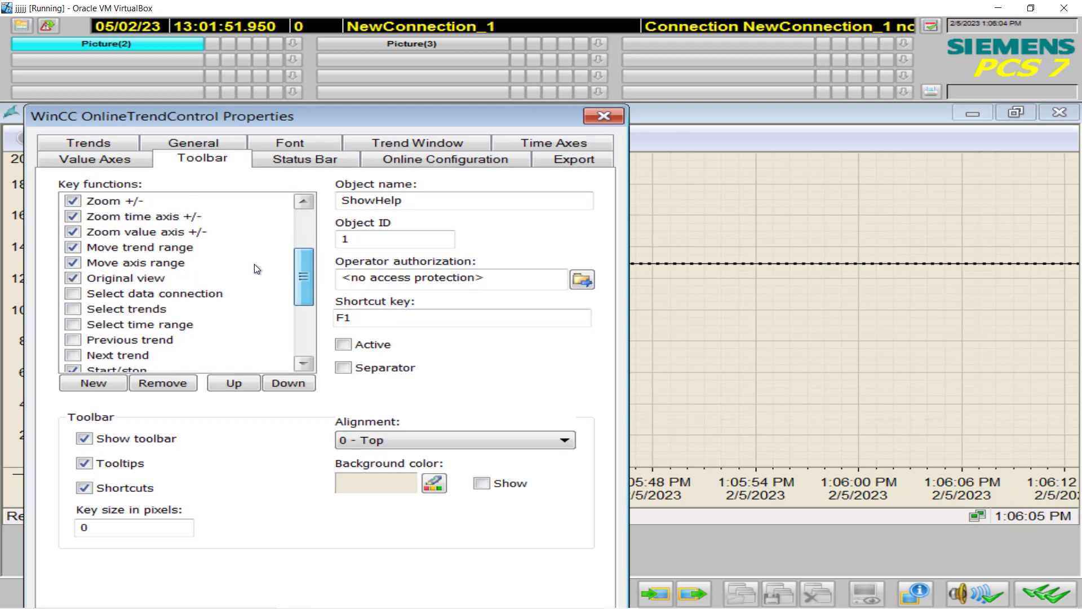
click(73, 325)
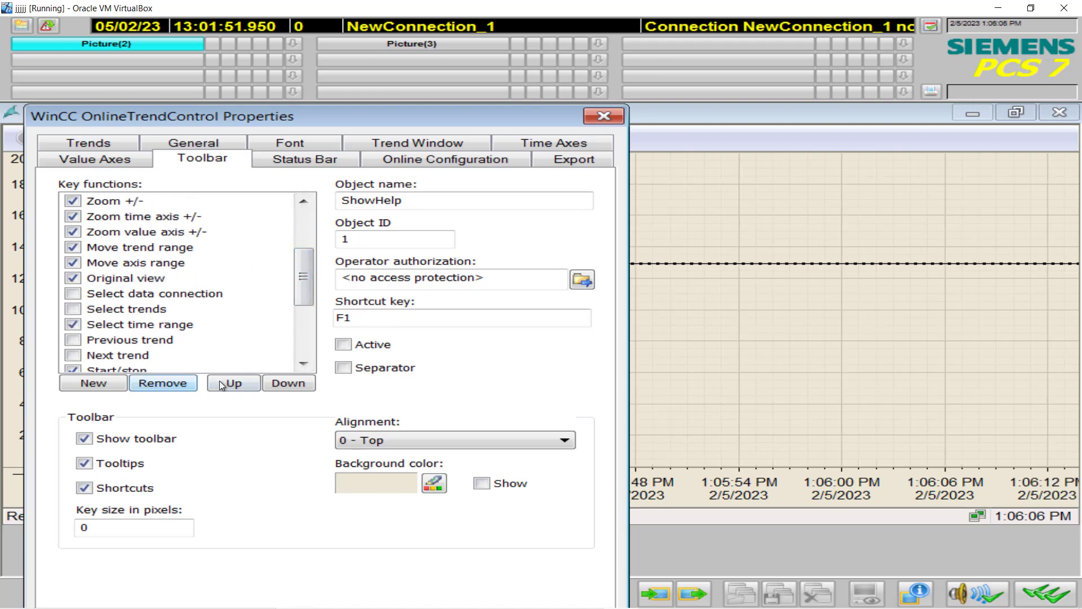
drag(537, 124, 516, 54)
click(333, 598)
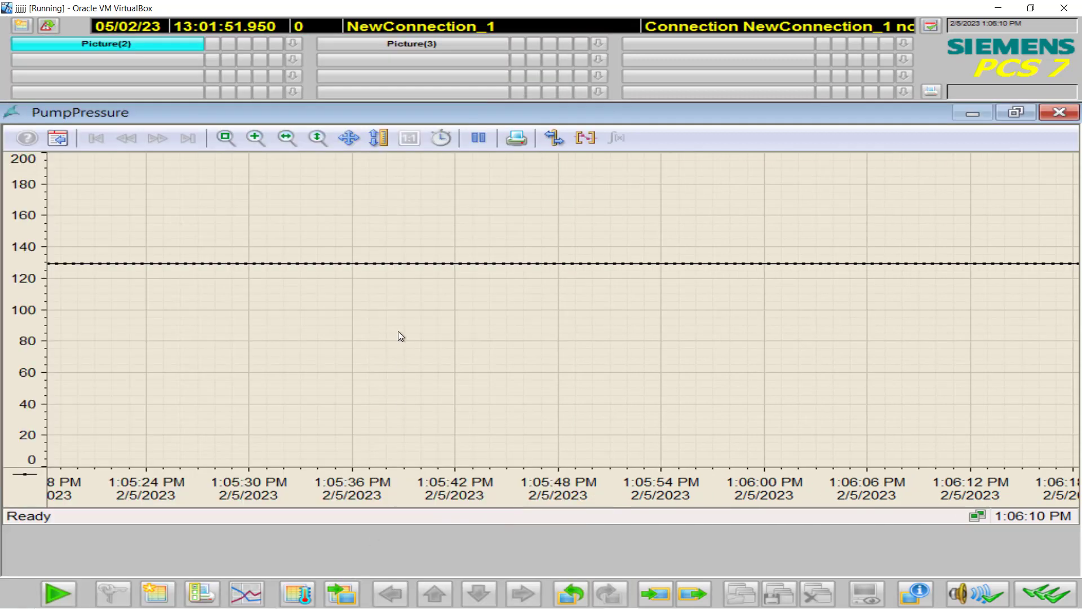
Change the Pressure trend's time range from 1 to 5 × 1 minute
click(439, 138)
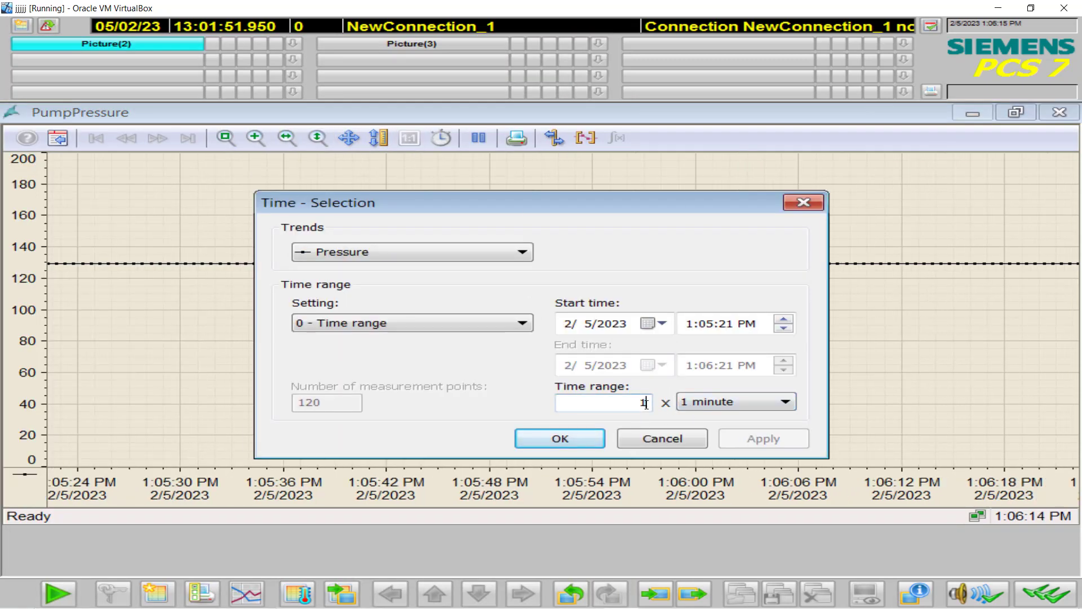
key(BackSpace)
text(5)
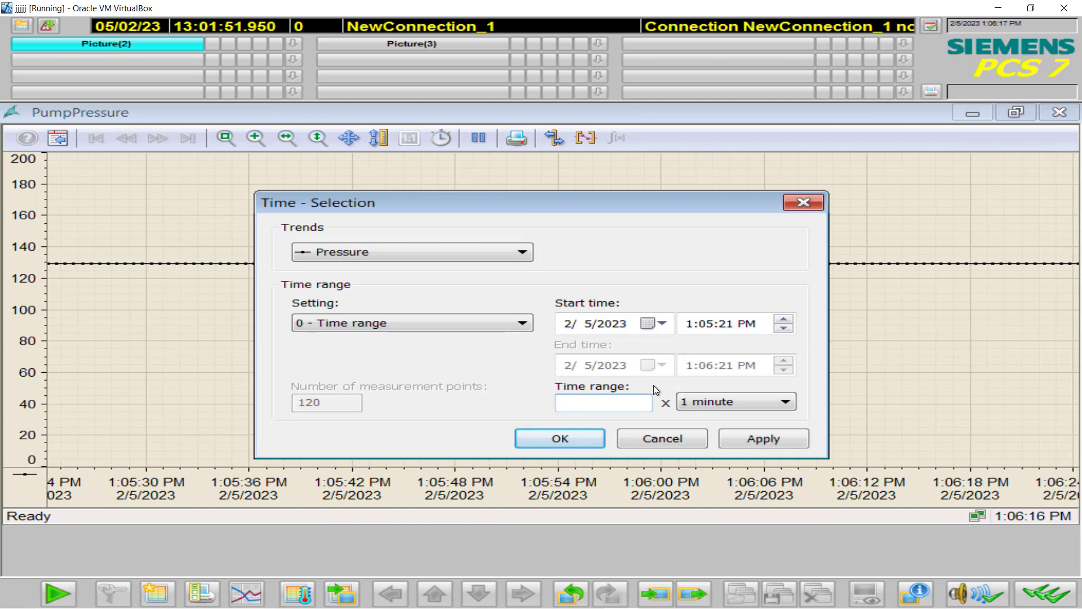
click(569, 440)
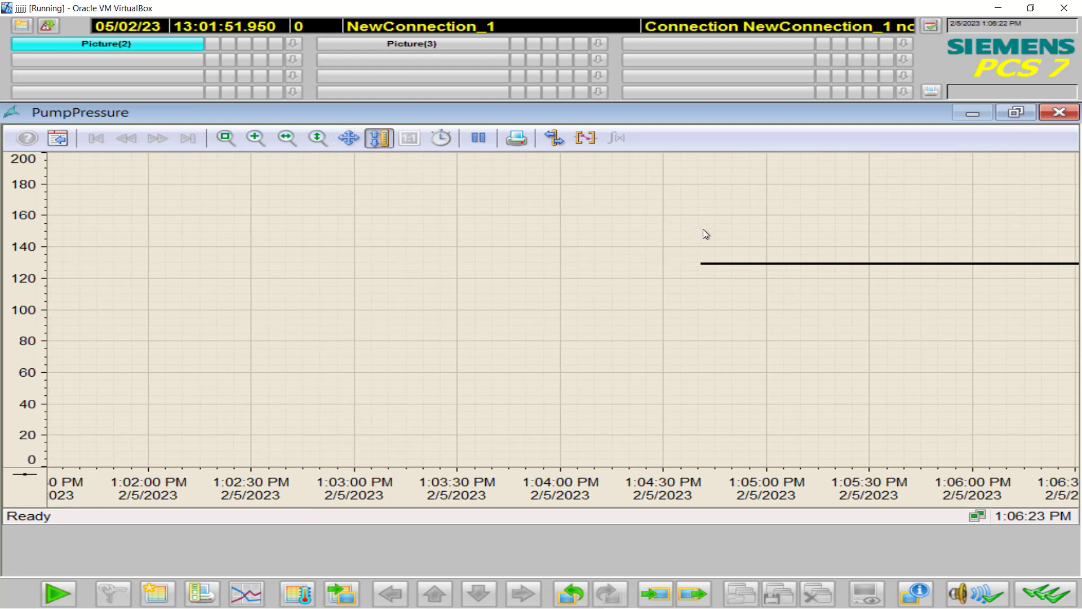
mouse_move(725, 263)
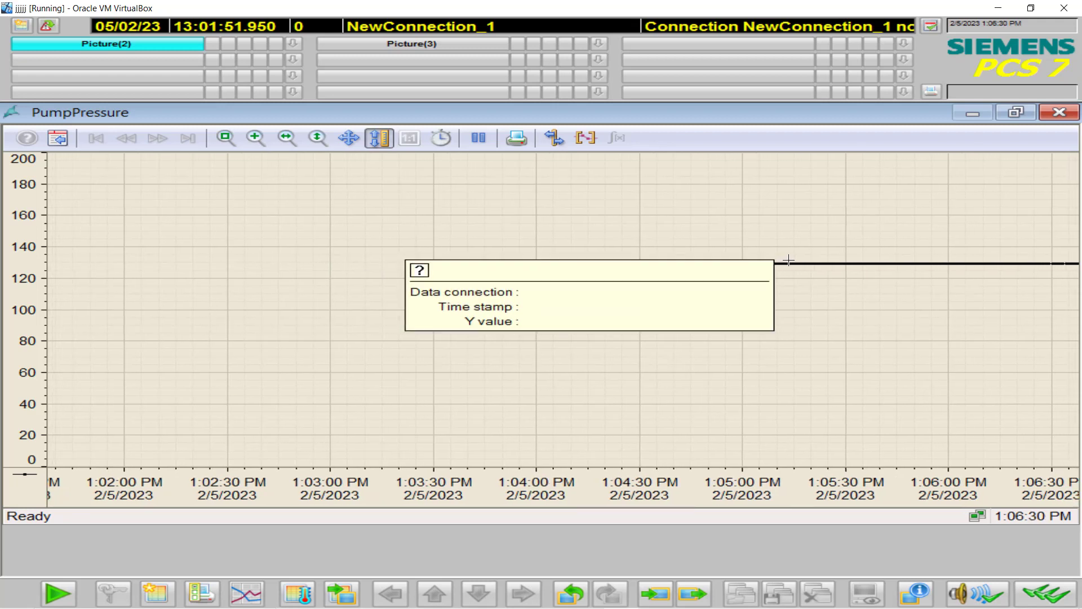
Change MW 20 in S7-PLCSIM from 45AB to 378F
key(super)
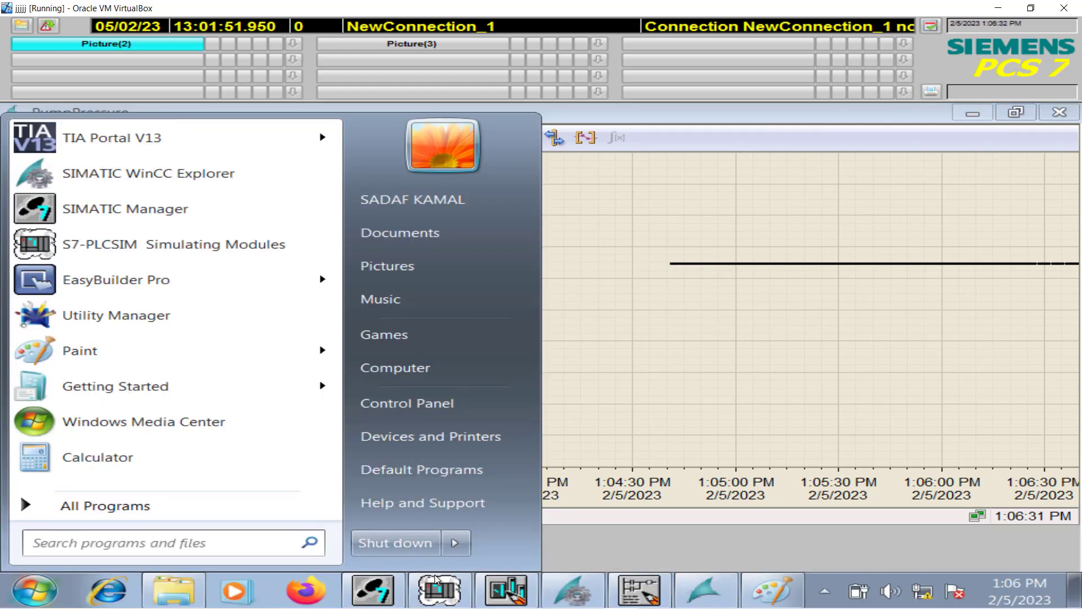
click(434, 574)
double_click(757, 297)
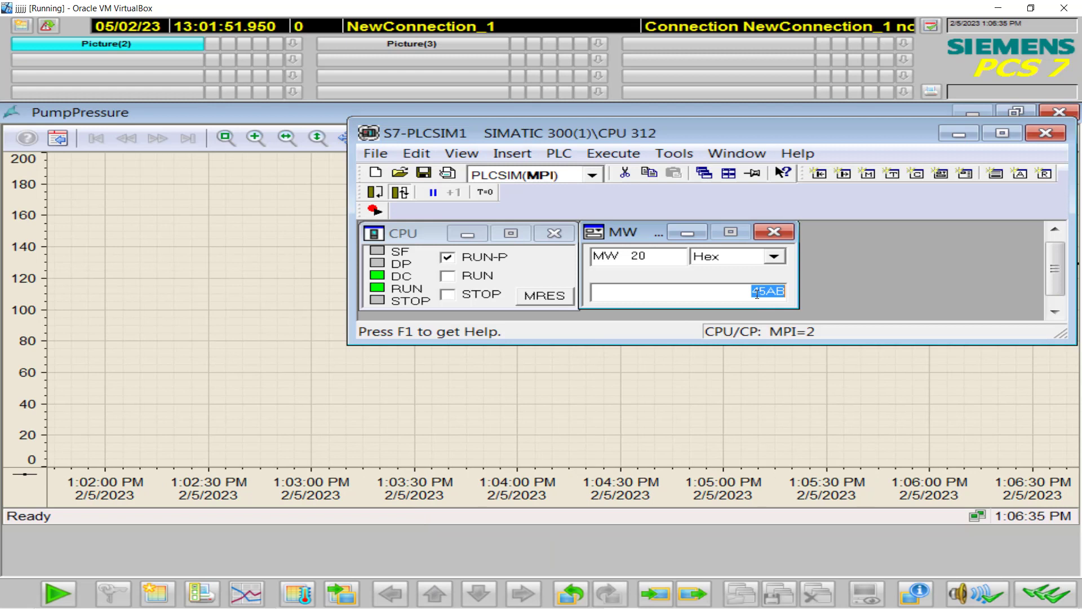
key(BackSpace)
text(37)
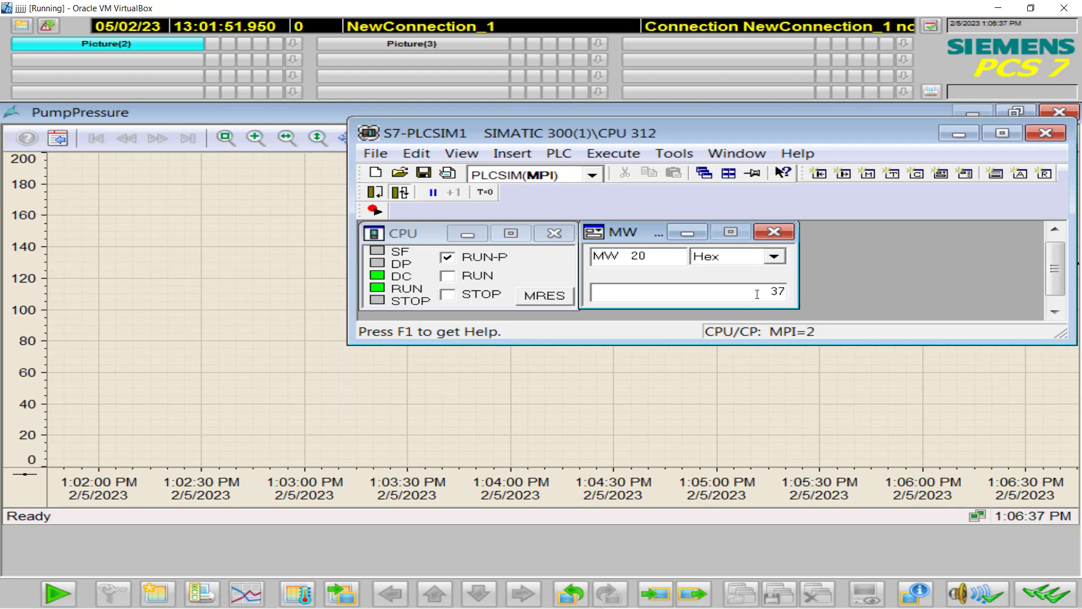
text(8F)
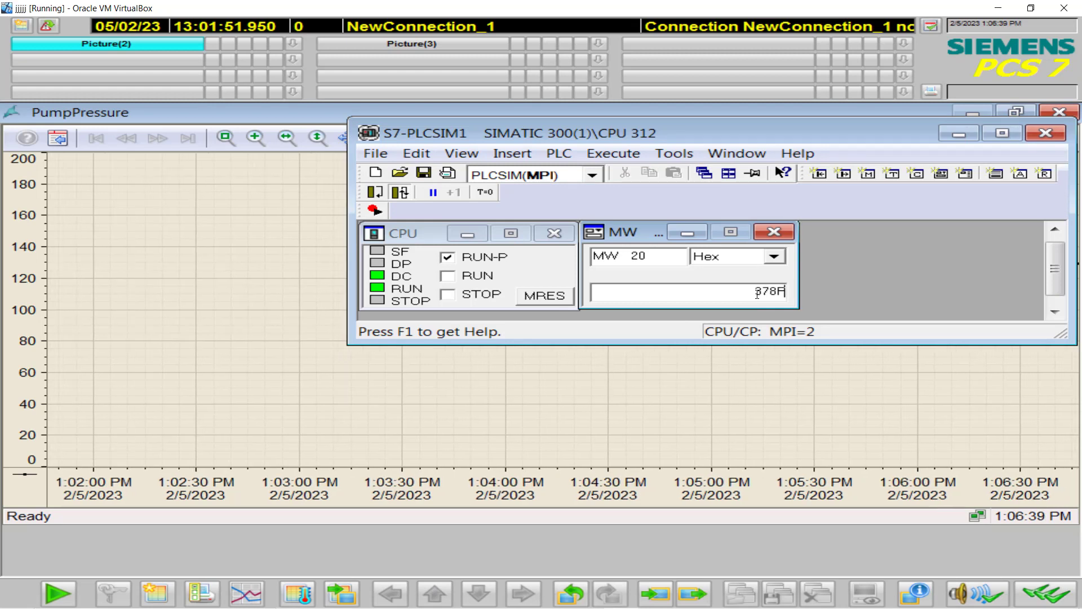
Check the scaled output 102.886 in OB1 and the trend drop to about 103
key(super)
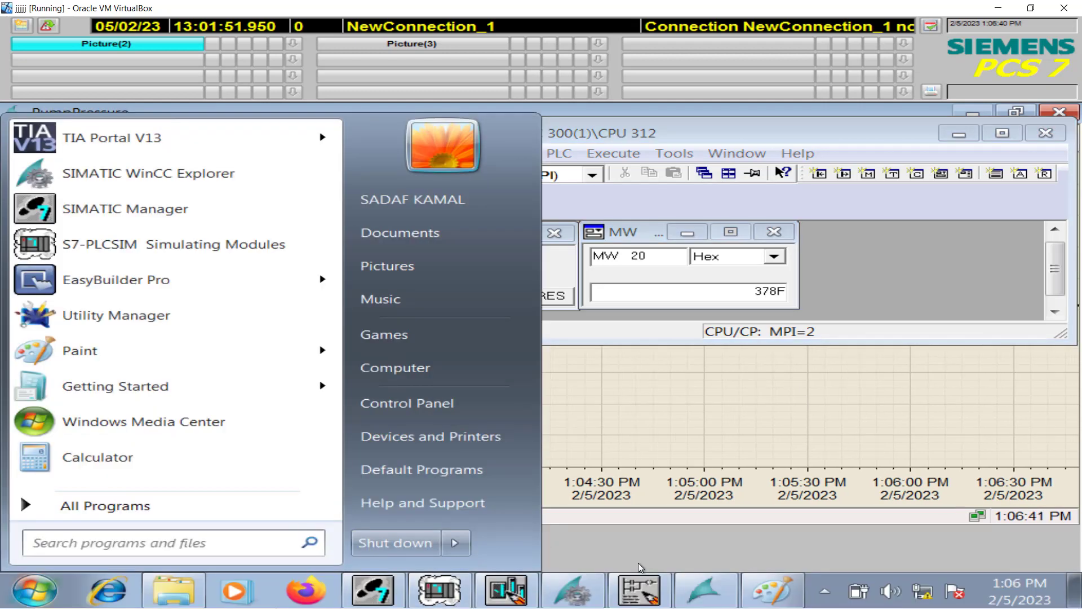
click(645, 592)
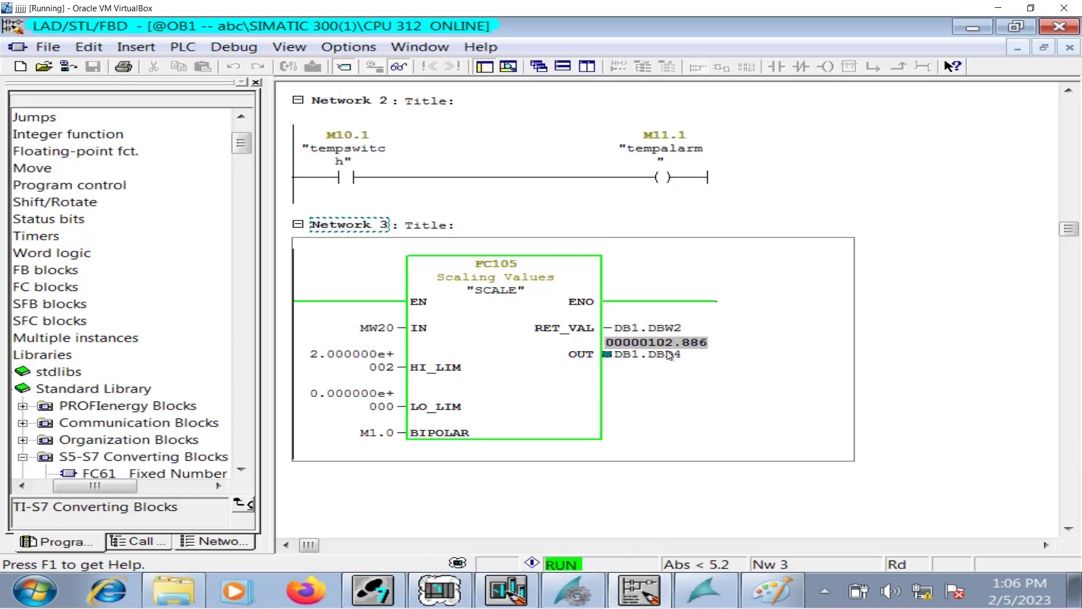
click(690, 587)
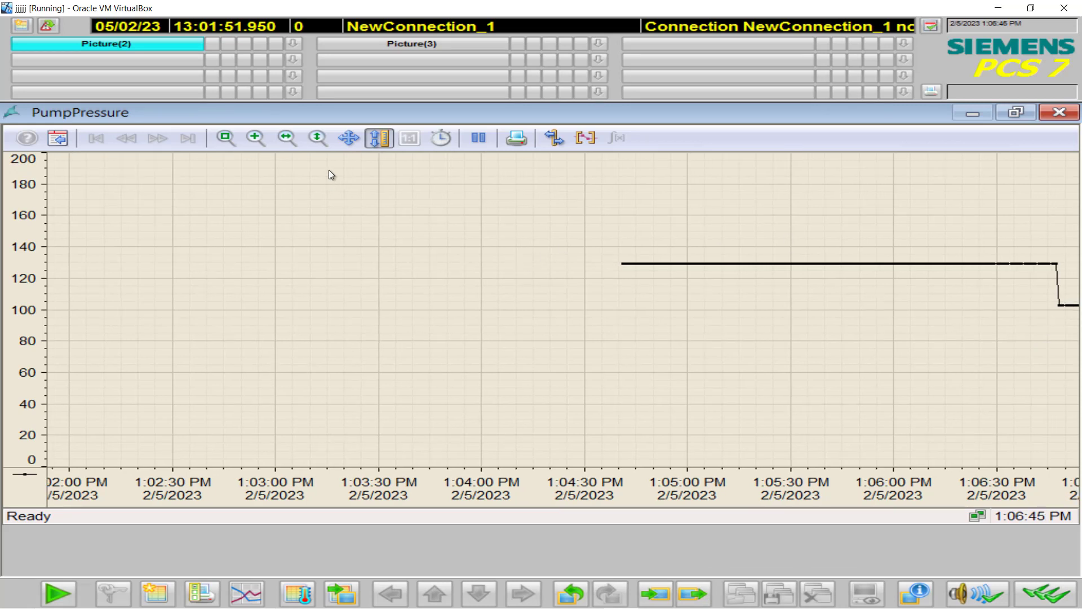
click(373, 138)
mouse_move(1059, 304)
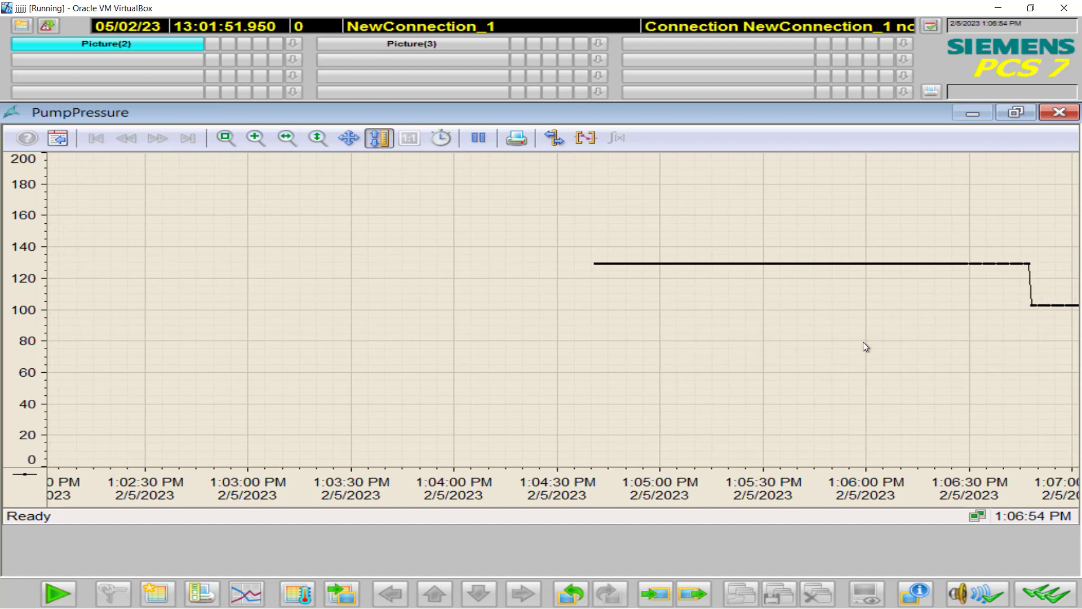
Enter the hex value 7AB4 for MW 20 in S7-PLCSIM
click(439, 590)
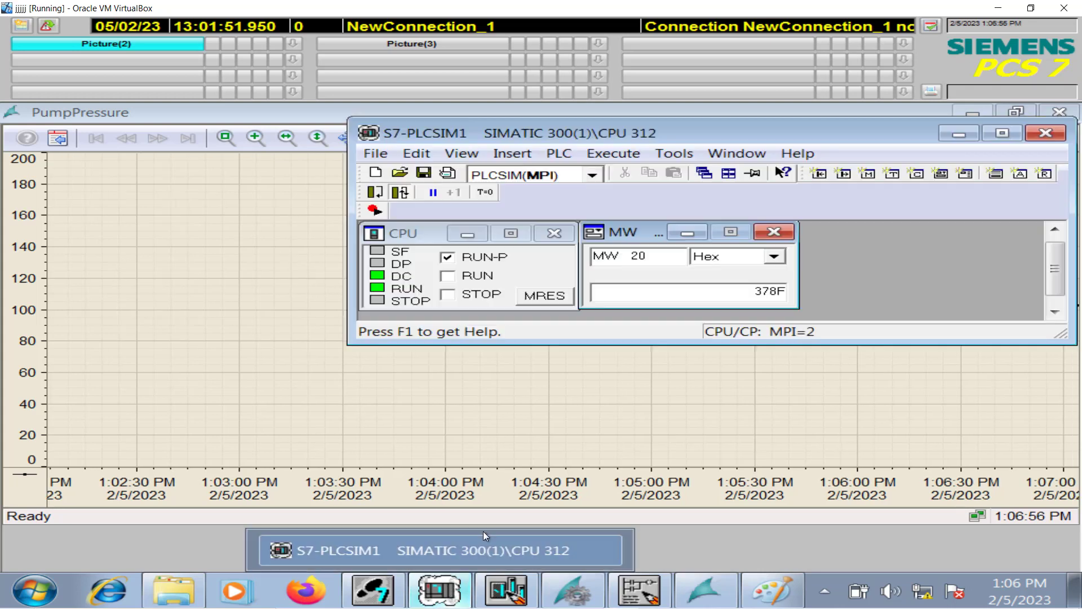
double_click(762, 290)
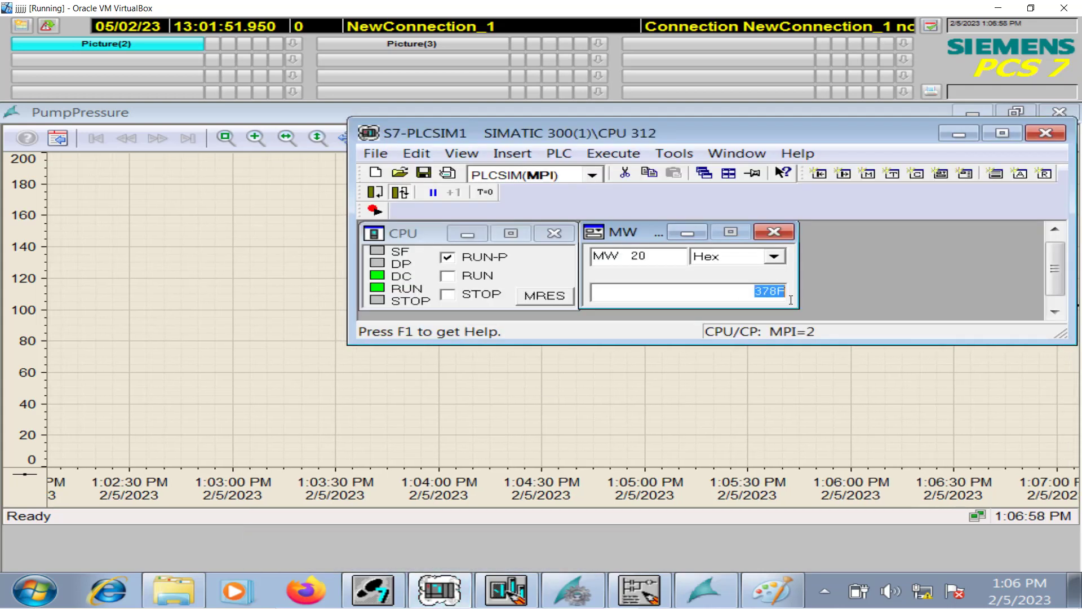
text(7)
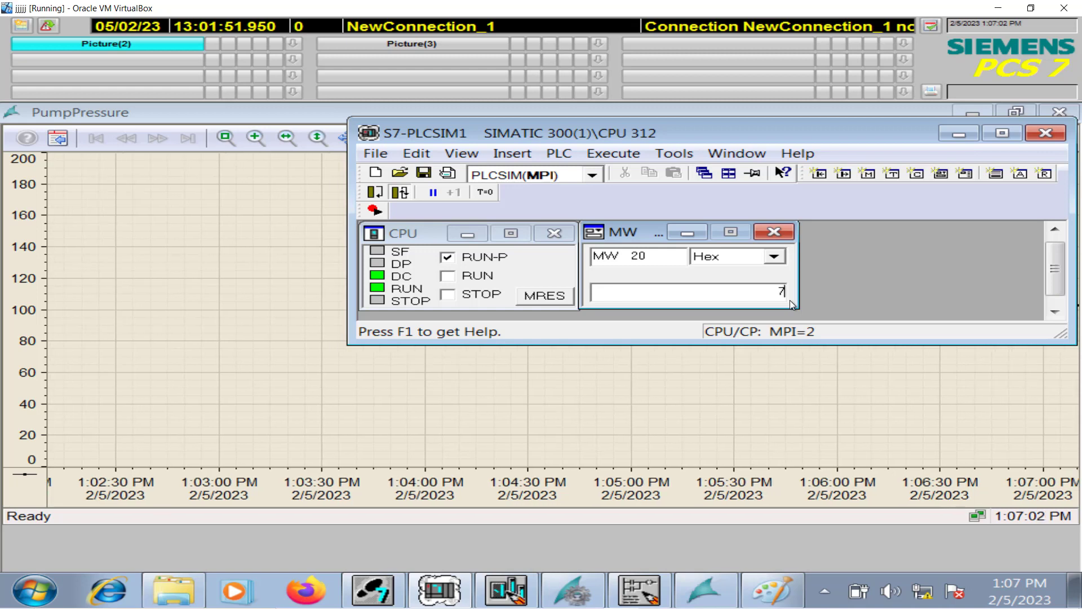
text(AB4)
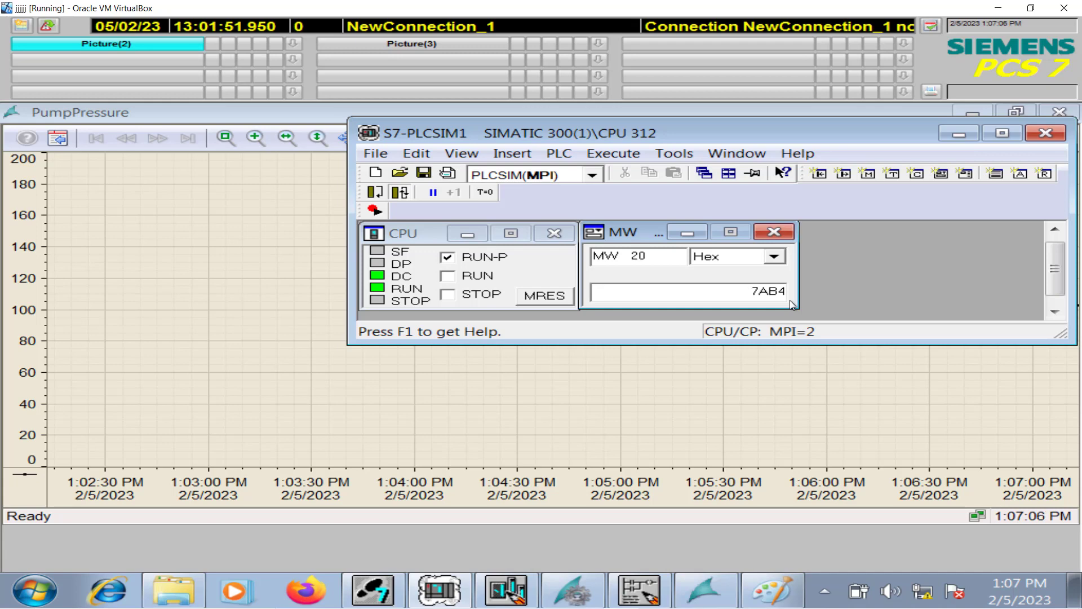
Check the SCALE output in the LAD editor and the PumpPressure trend reaching 200
click(641, 586)
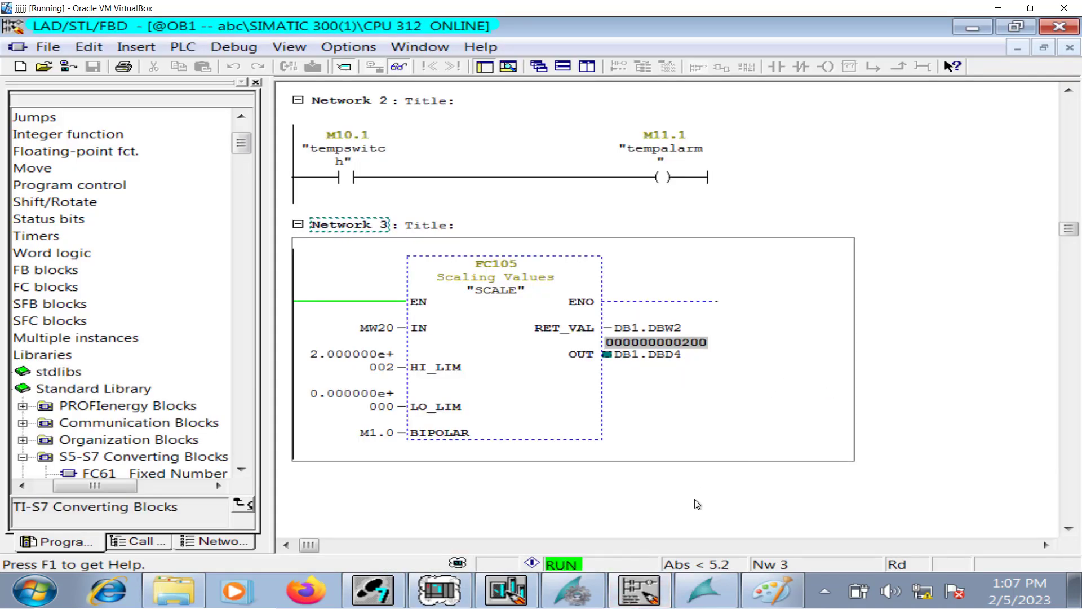
click(688, 596)
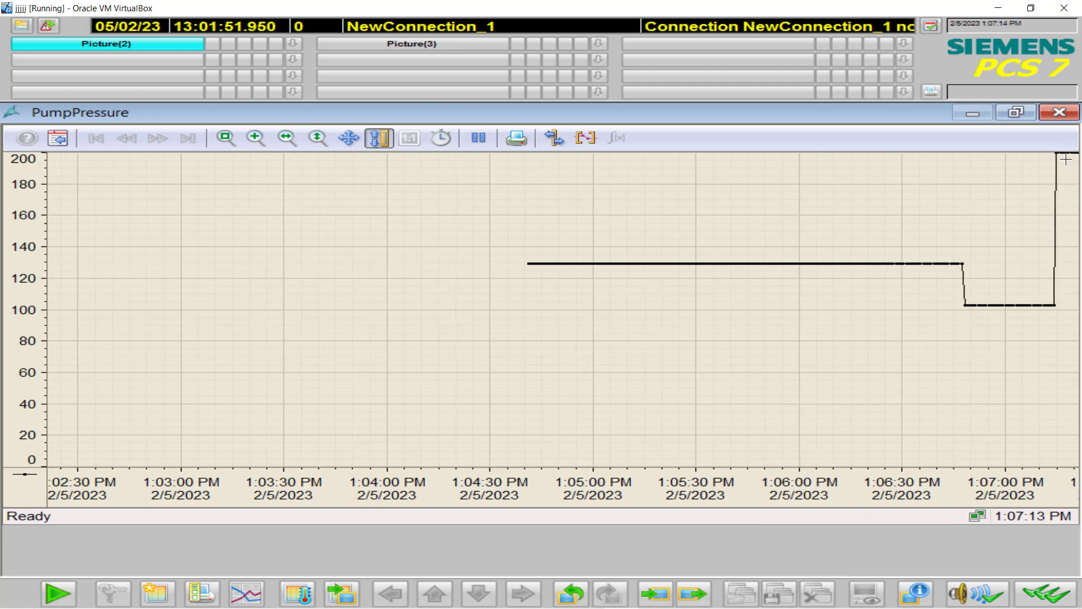
mouse_move(1065, 152)
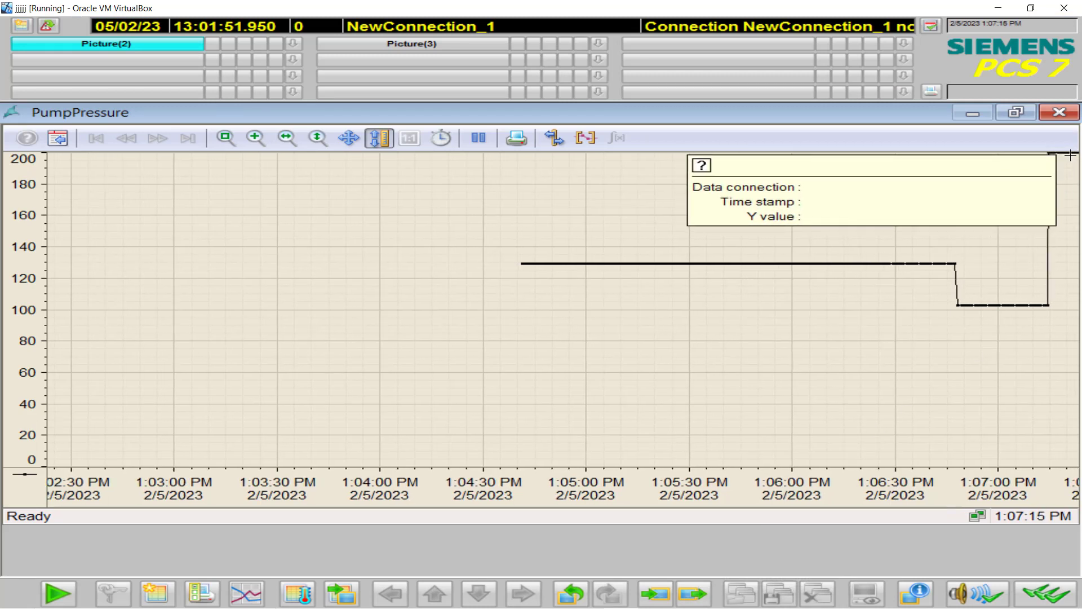
Enter the hex value 6000 for MW 20 in S7-PLCSIM
mouse_move(619, 605)
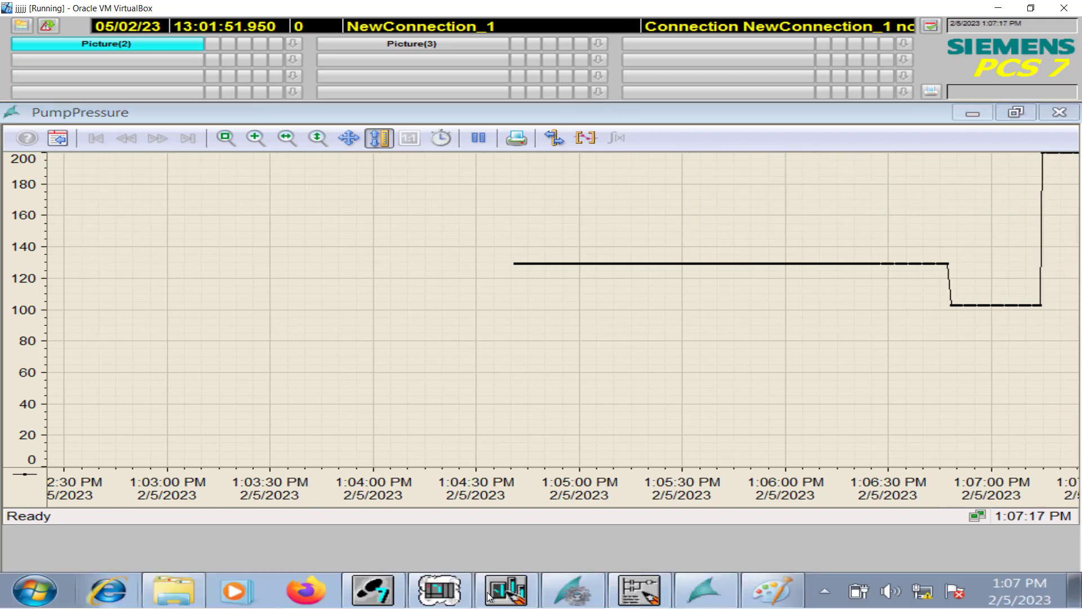
click(439, 590)
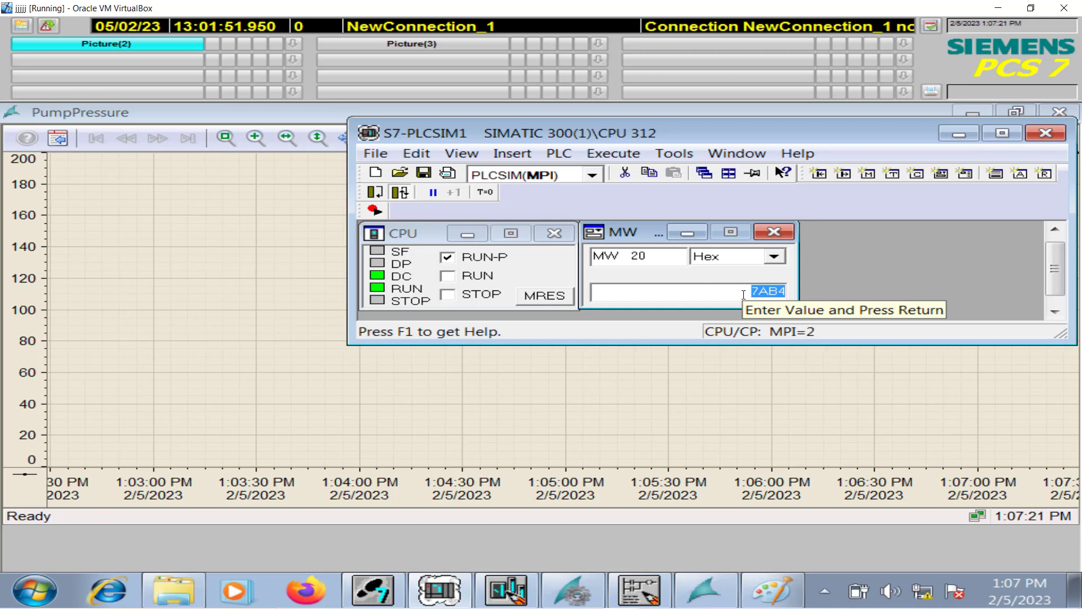
text(6)
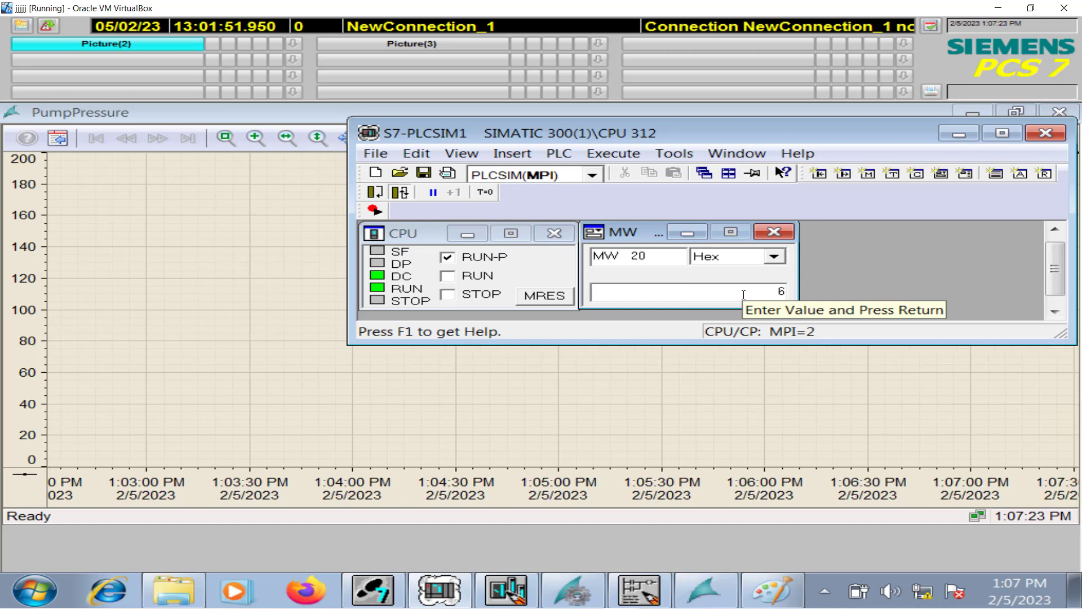
text(000)
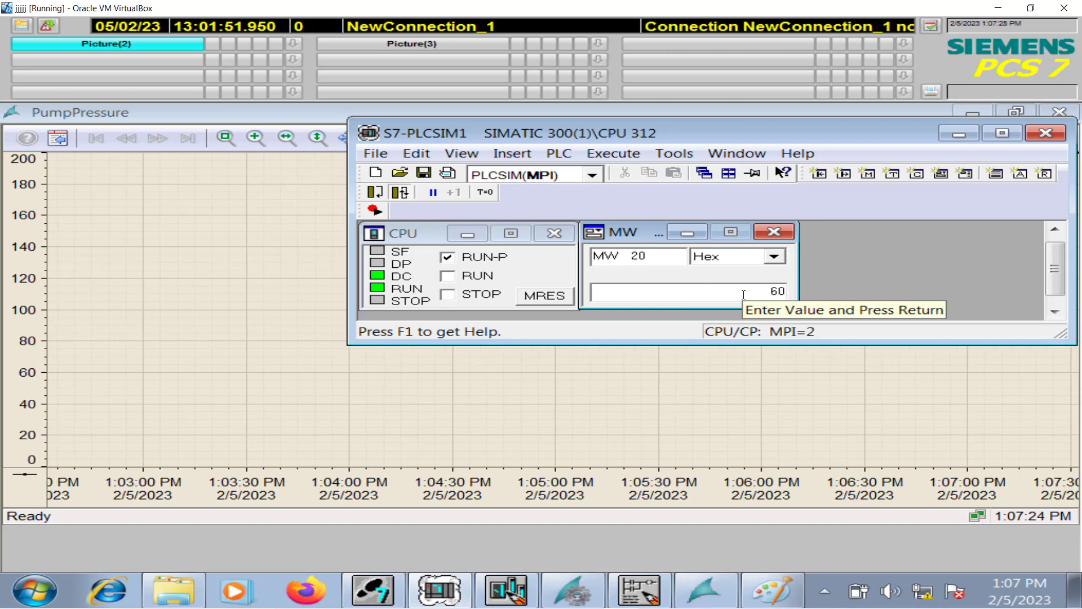
click(743, 294)
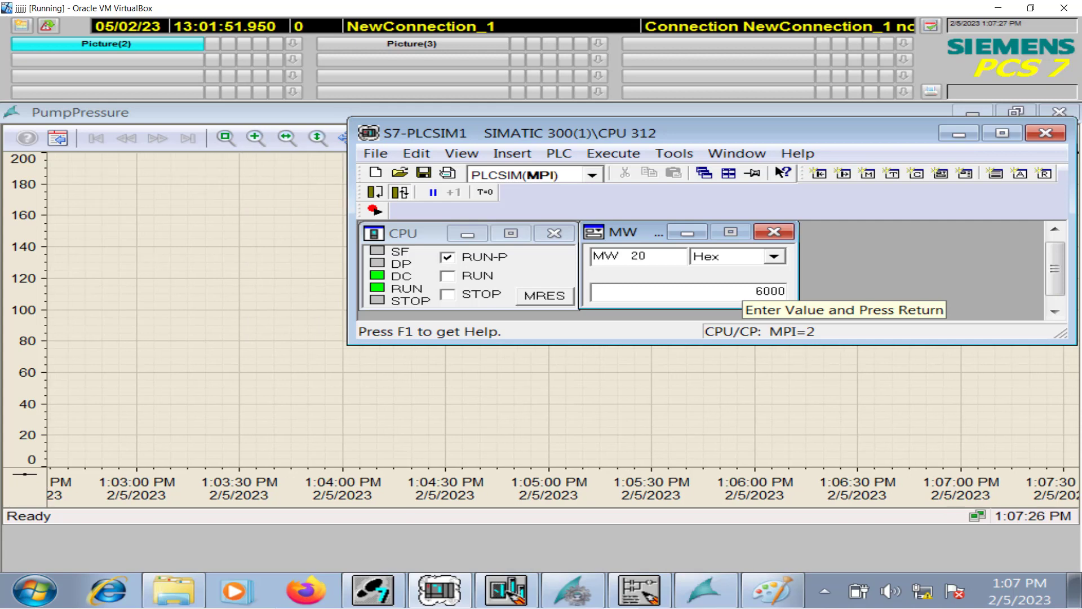
Verify the scaled output in the LAD editor, then watch the PumpPressure trend drop to 178
click(843, 344)
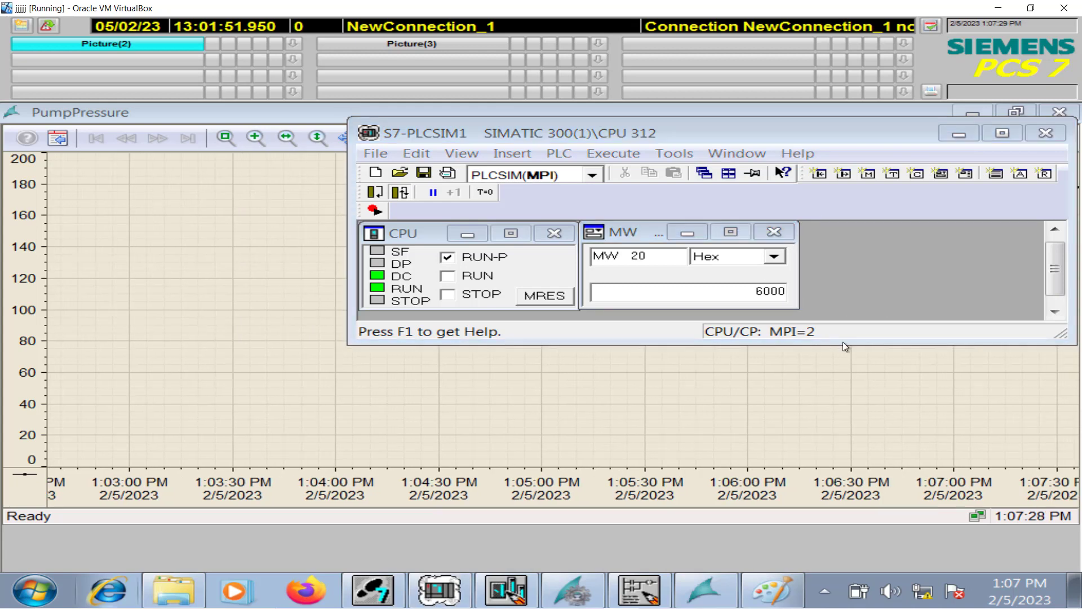
click(657, 591)
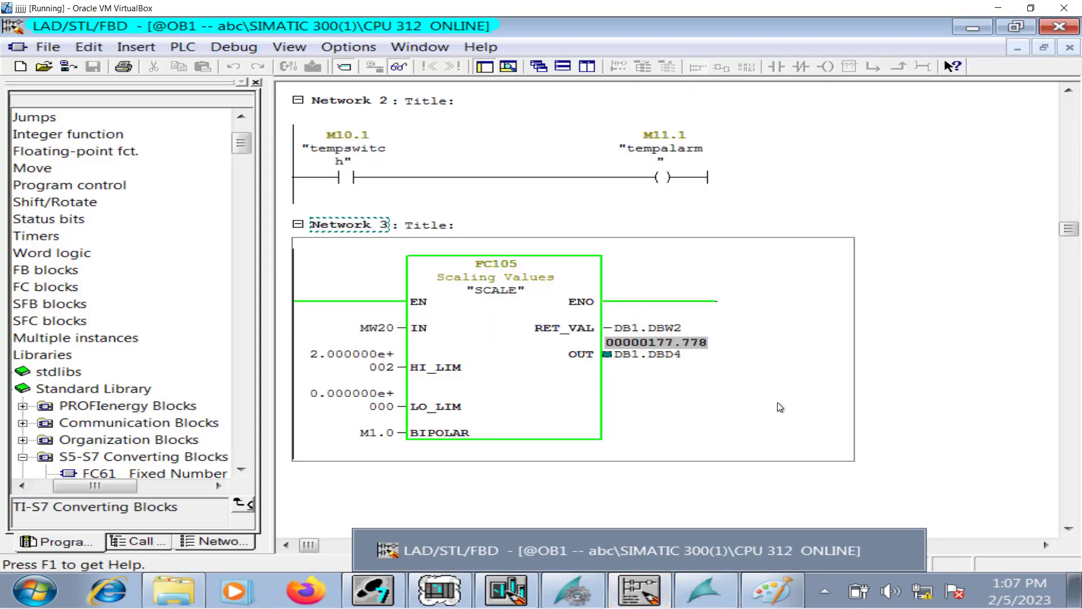
key(alt+Tab)
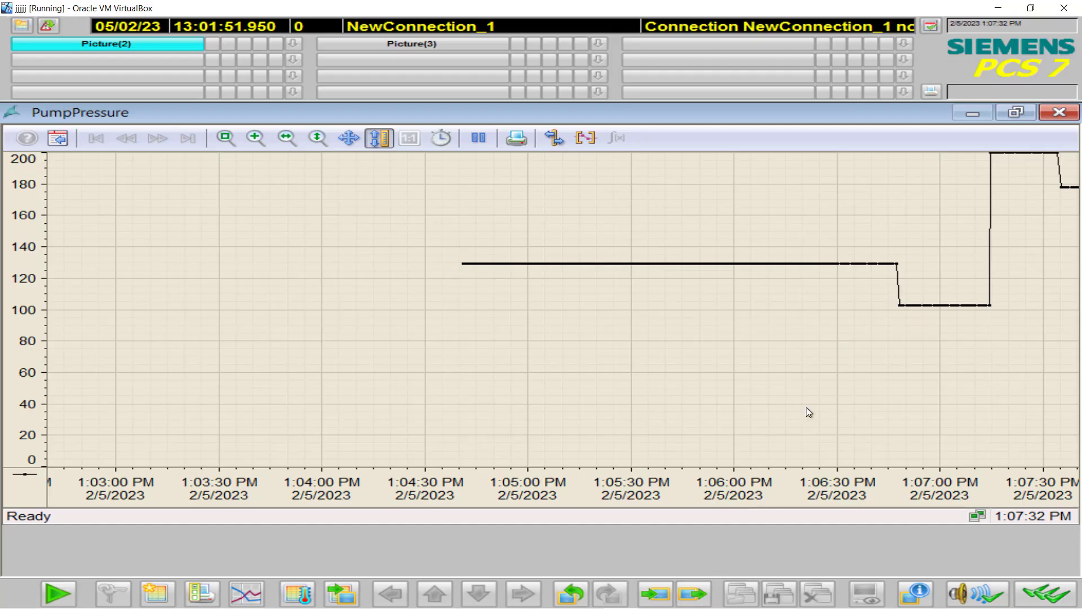
mouse_move(1070, 190)
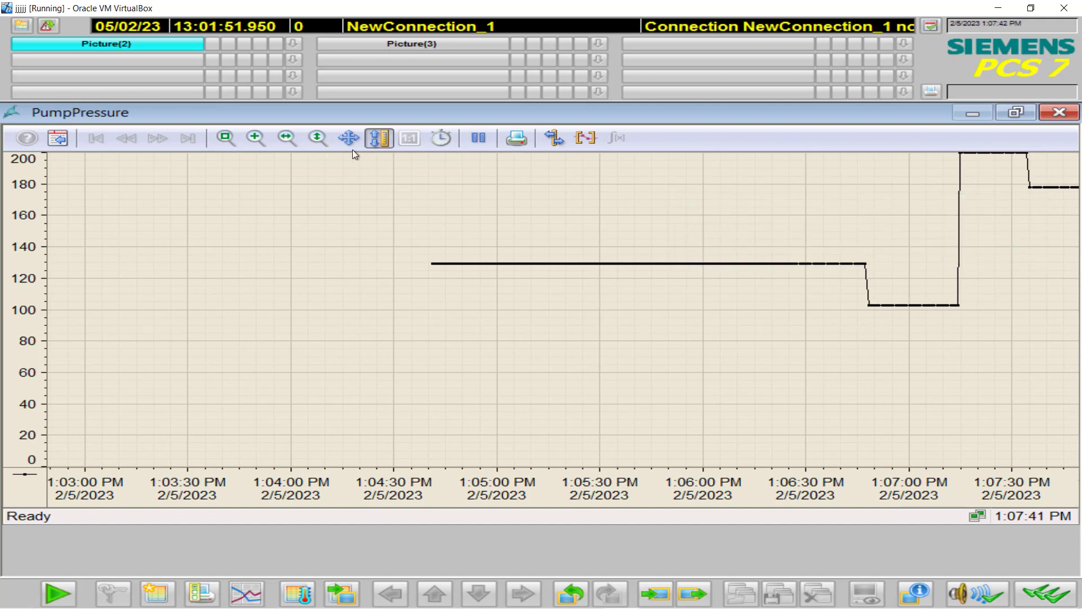
Change the Pressure trend's time range from 5 to 4 minutes
click(437, 140)
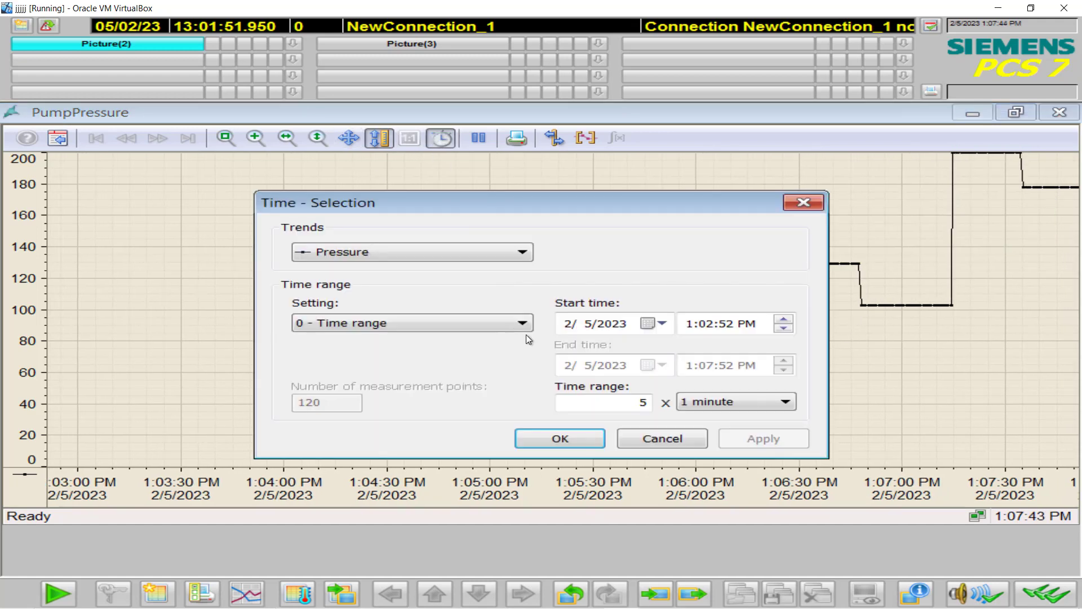
double_click(646, 402)
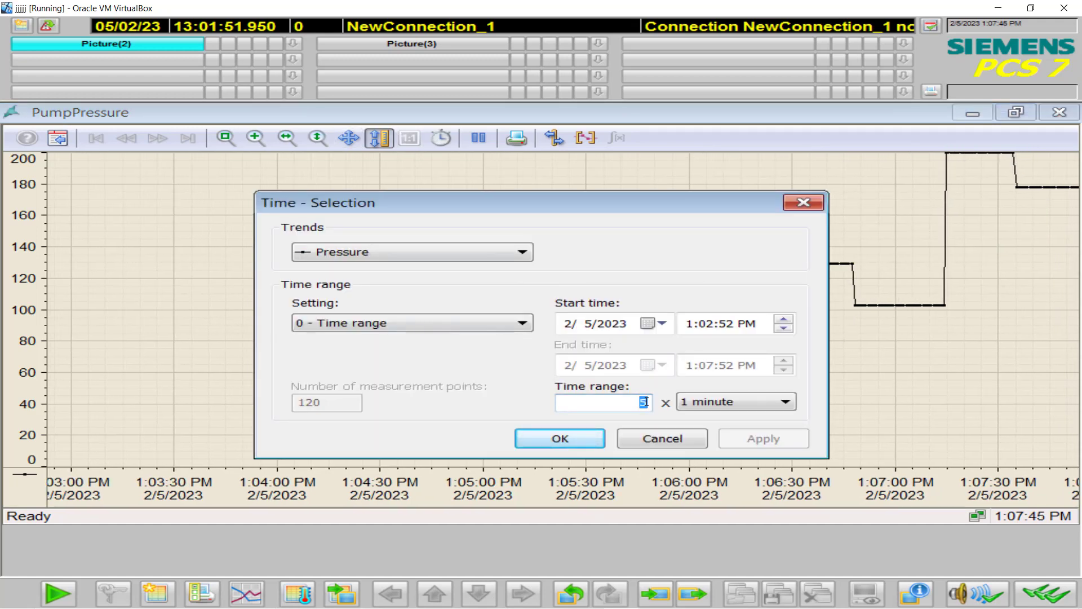
text(4)
click(574, 440)
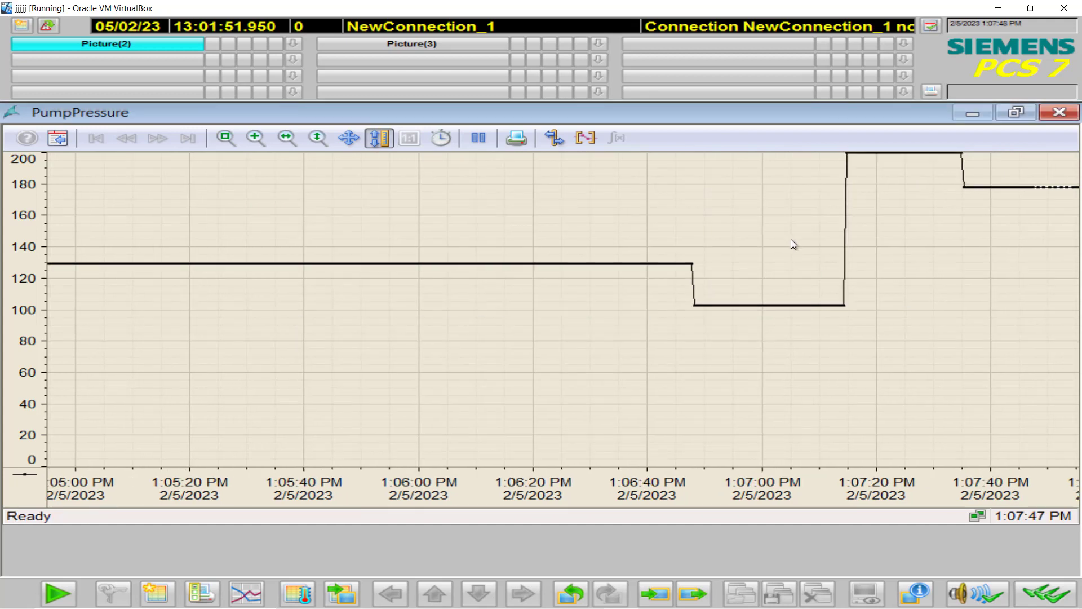